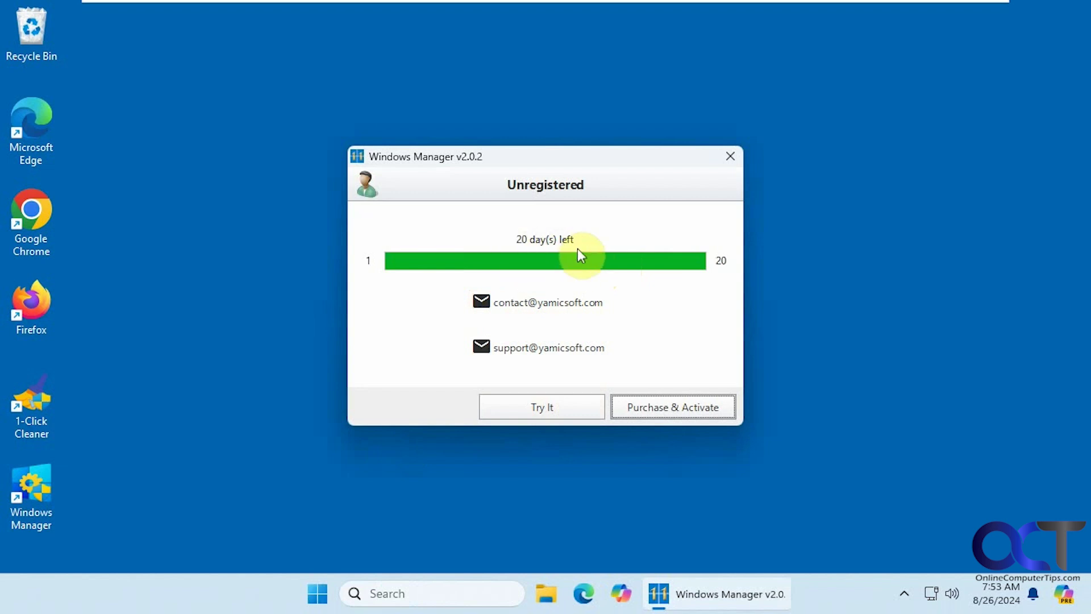
Step: Continue as a trial user, decline the restore point, and move the main window higher
left_click(542, 405)
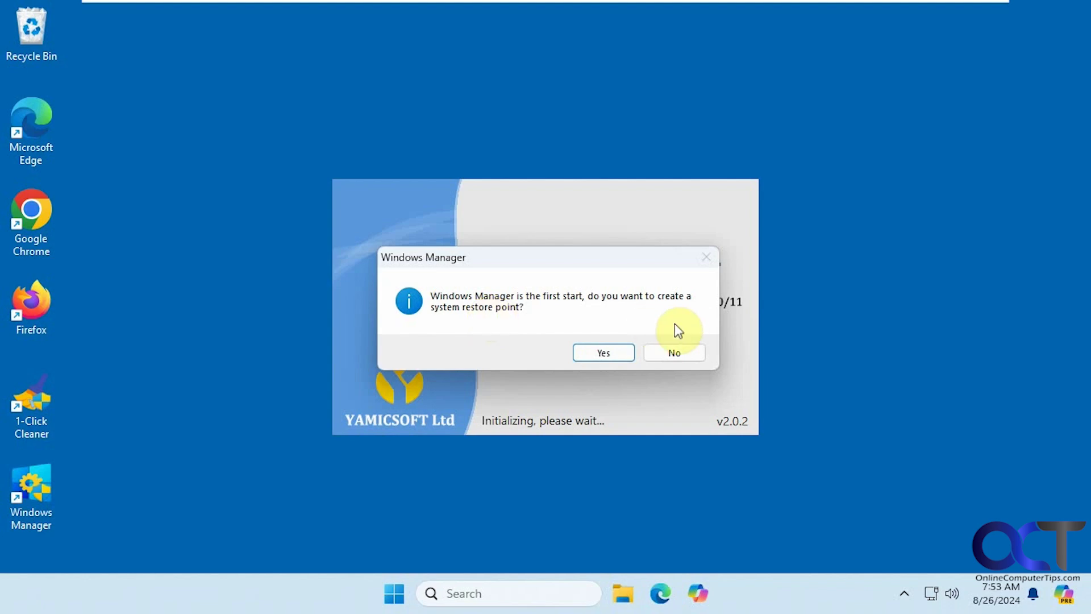
left_click(674, 353)
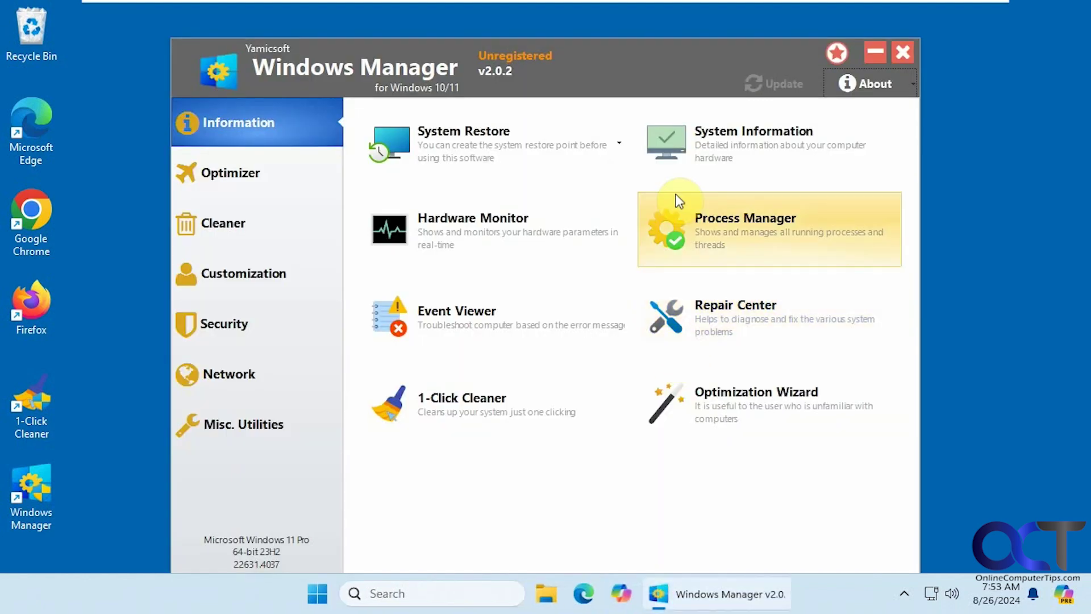
left_click_drag(643, 72, 637, 40)
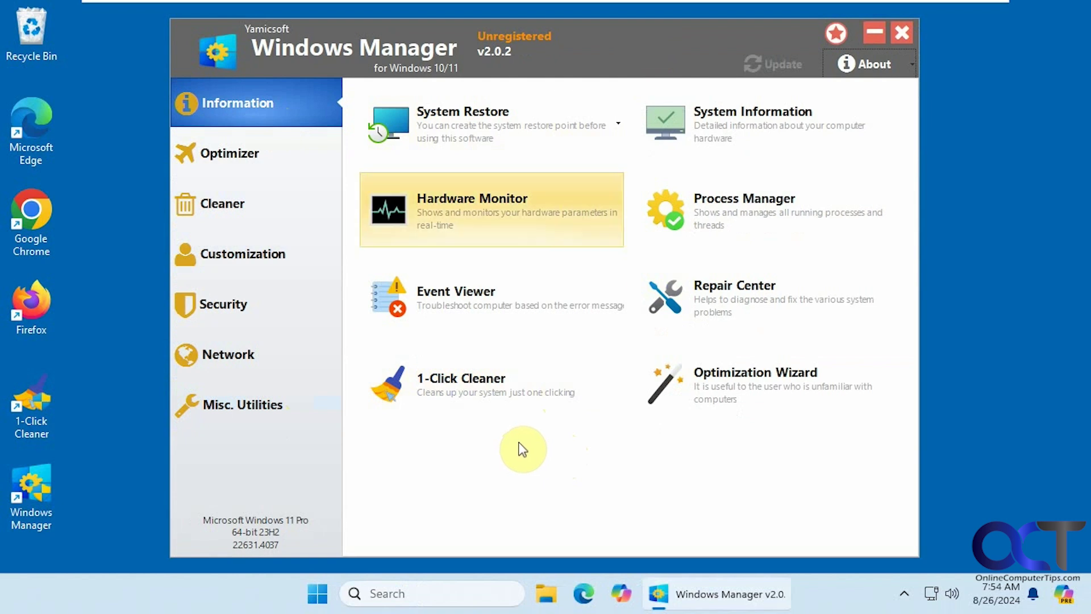
left_click(515, 133)
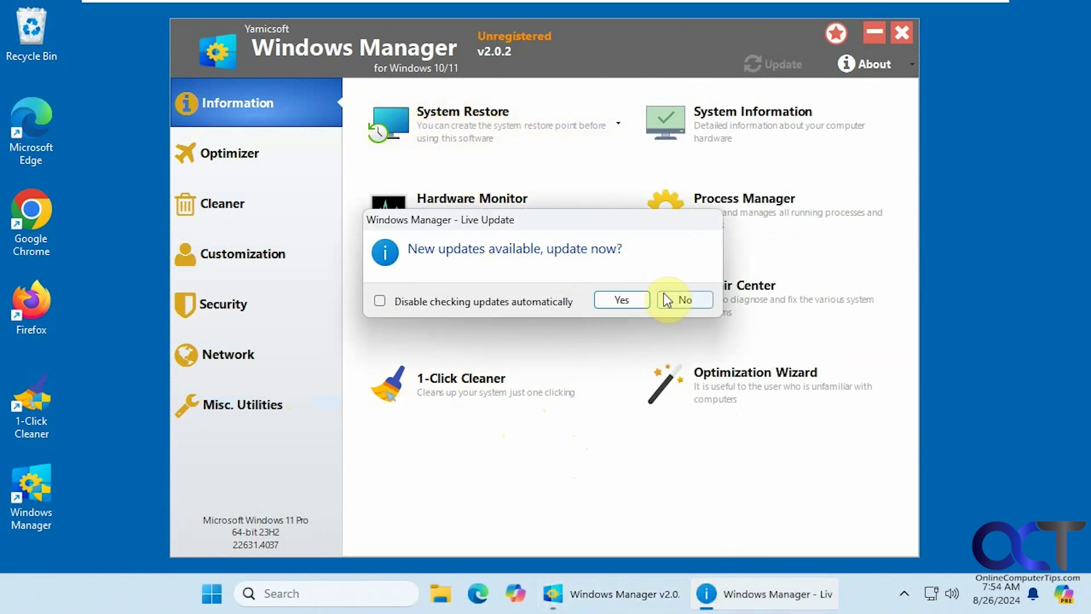
Step: Skip the Live Update and review operating system and network adapter details in System Information
left_click(685, 301)
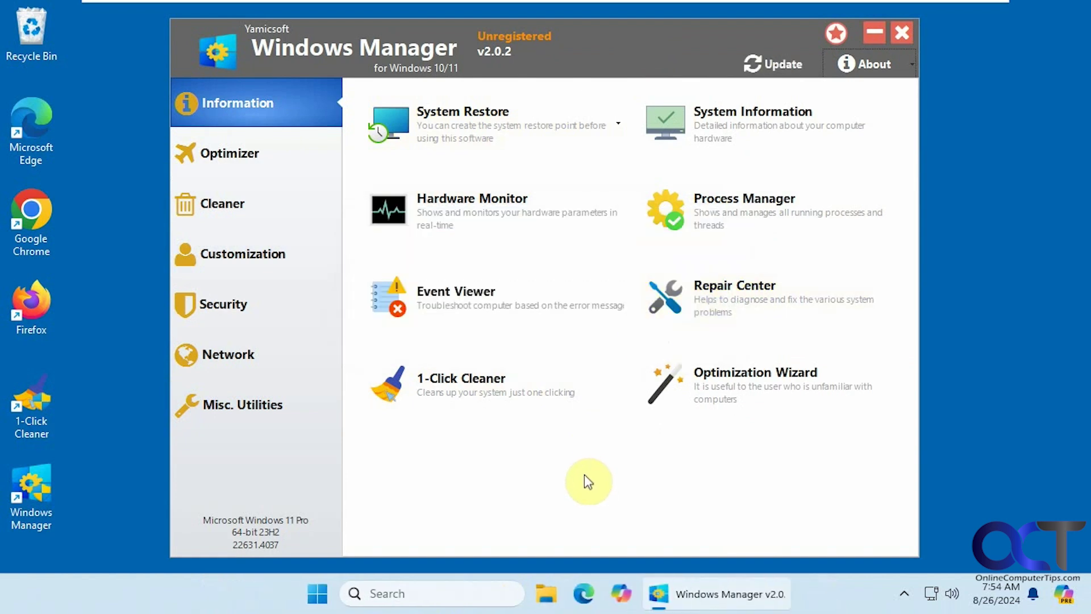
left_click(722, 143)
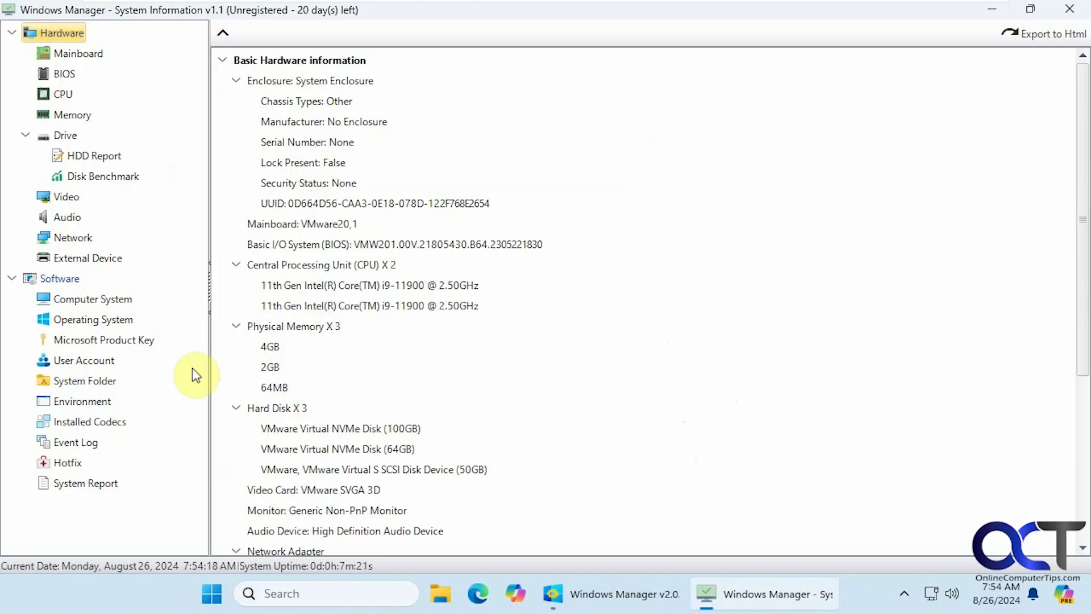
left_click(113, 320)
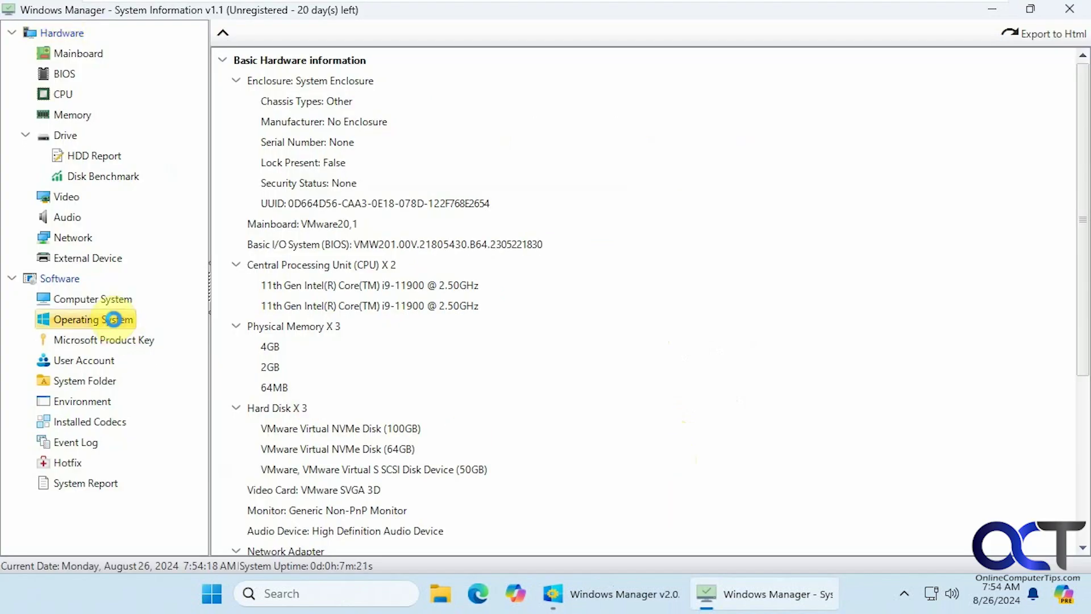
left_click(74, 238)
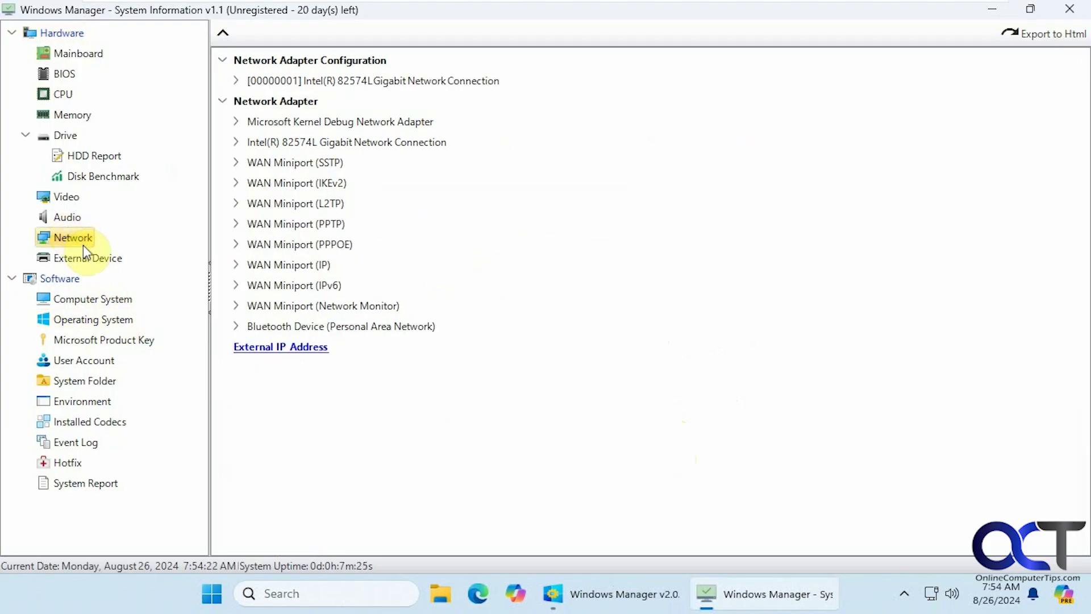
Step: Review system folders, user accounts and installed codecs, then check Hardware Monitor's live sensor readings
left_click(101, 379)
left_click(91, 361)
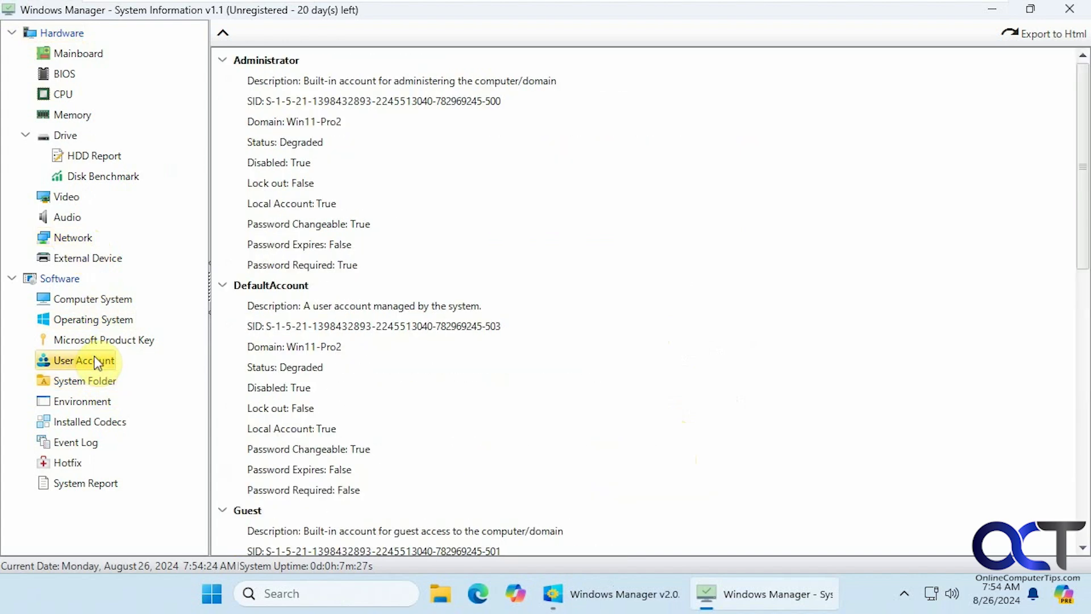
left_click(90, 421)
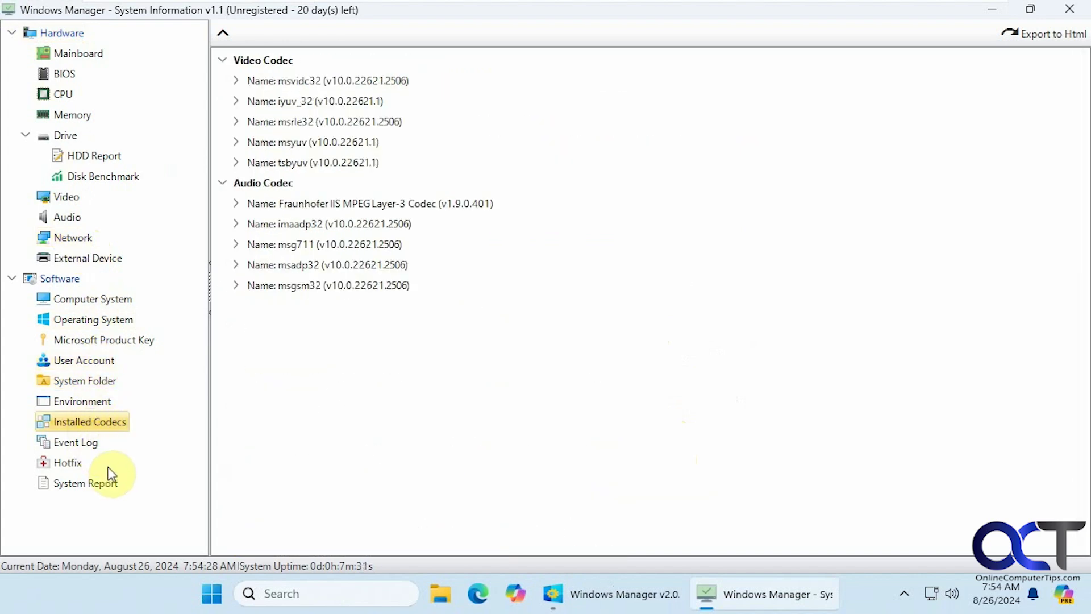
left_click(1070, 9)
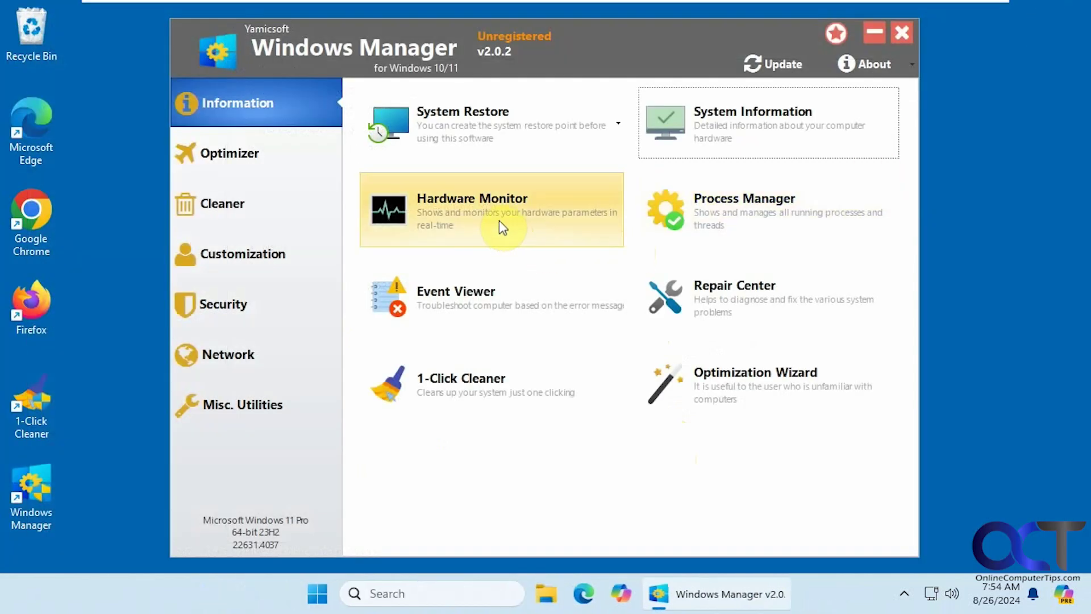
left_click(501, 227)
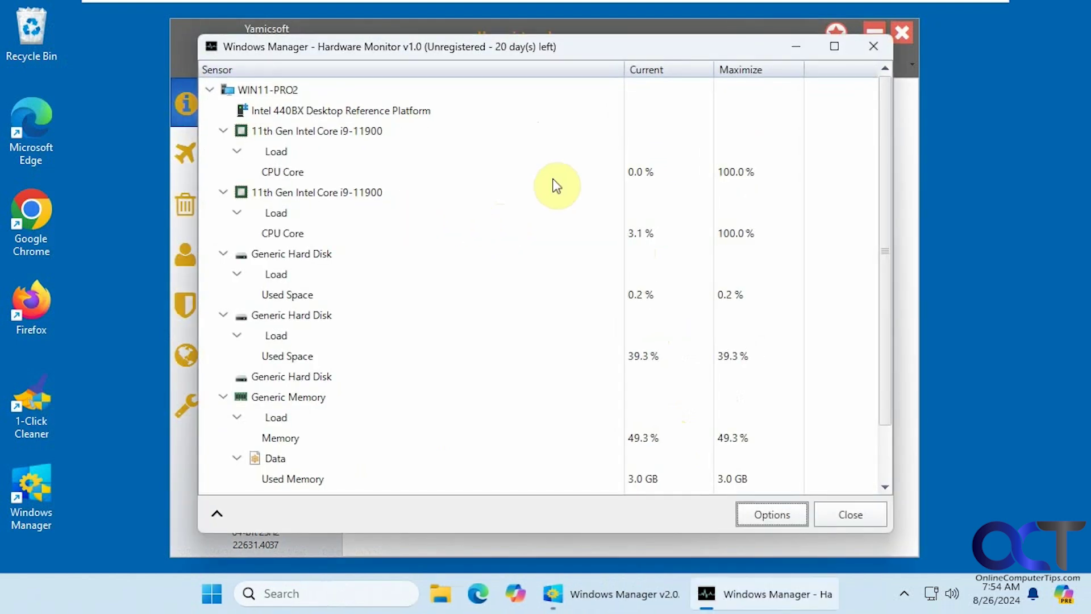
Step: Close Hardware Monitor and open the details of svchost.exe in Process Manager
left_click(850, 515)
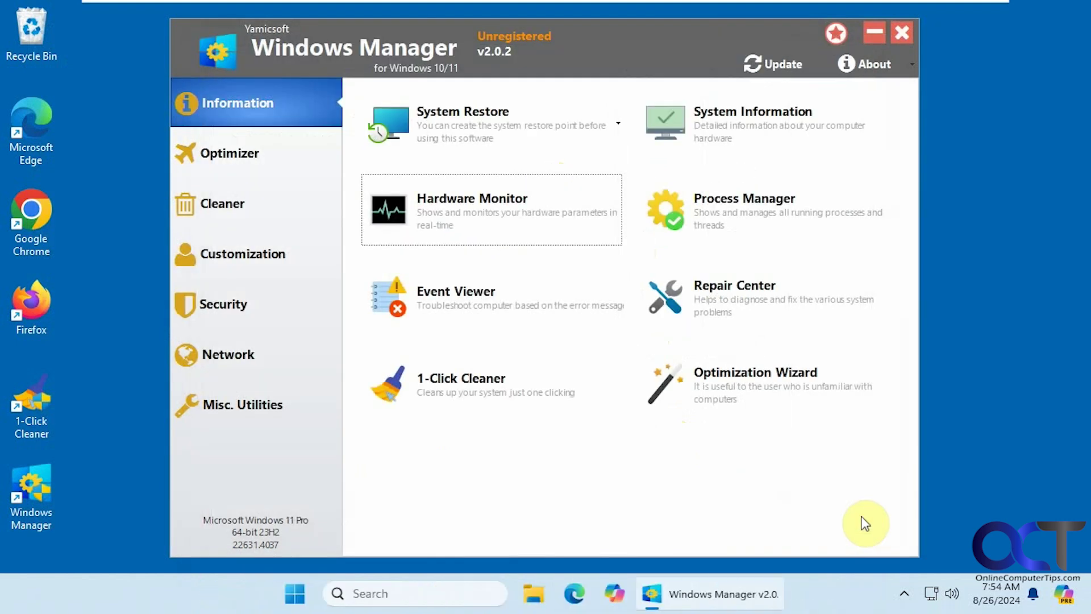
left_click(784, 230)
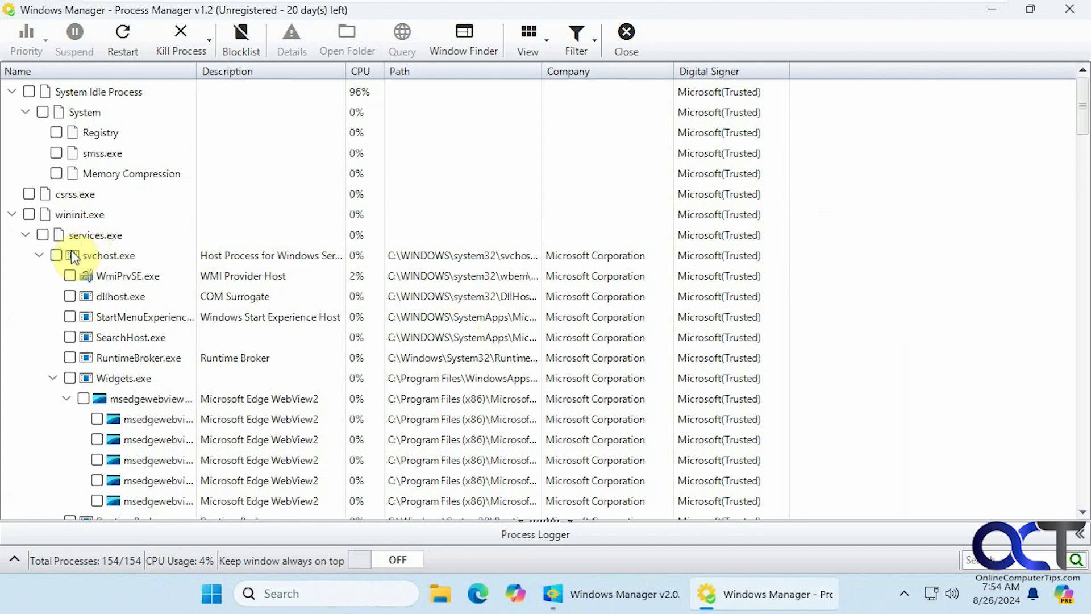
left_click(56, 255)
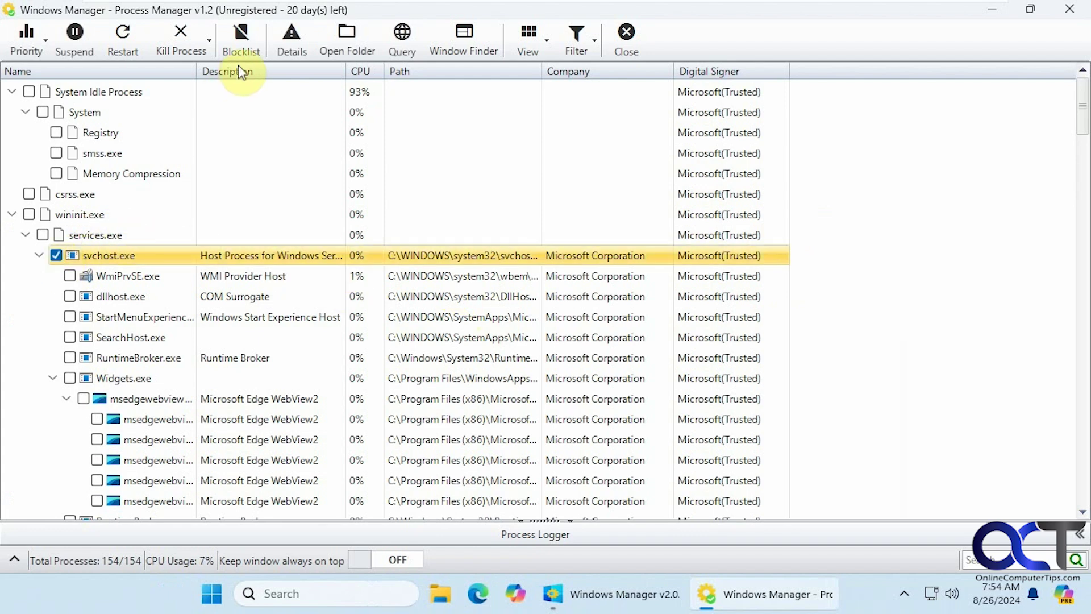
left_click(292, 51)
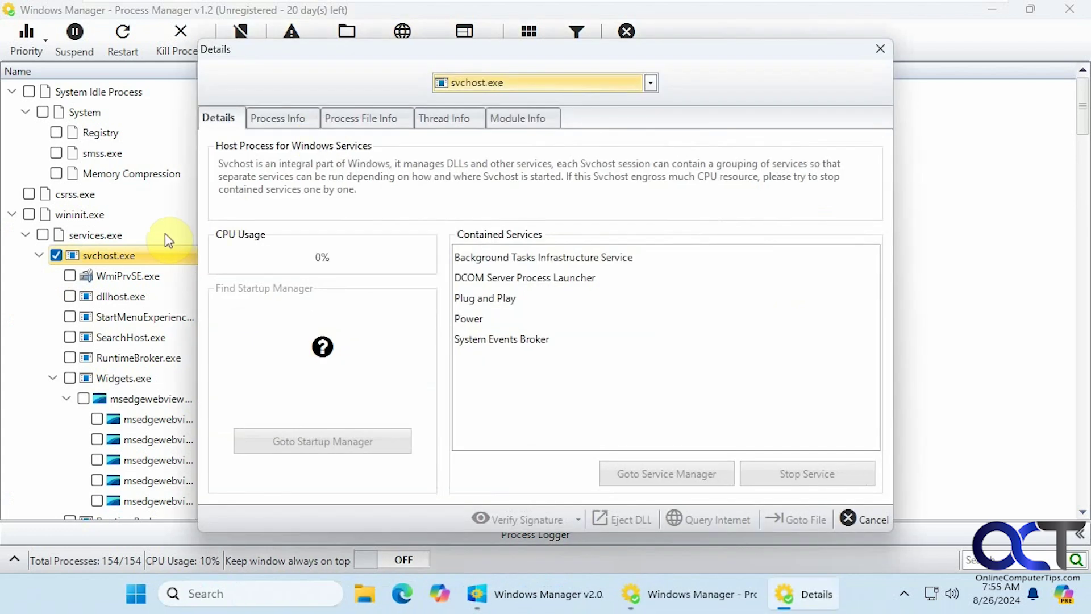
Step: Step through svchost.exe's process, file, thread and module information
left_click(277, 118)
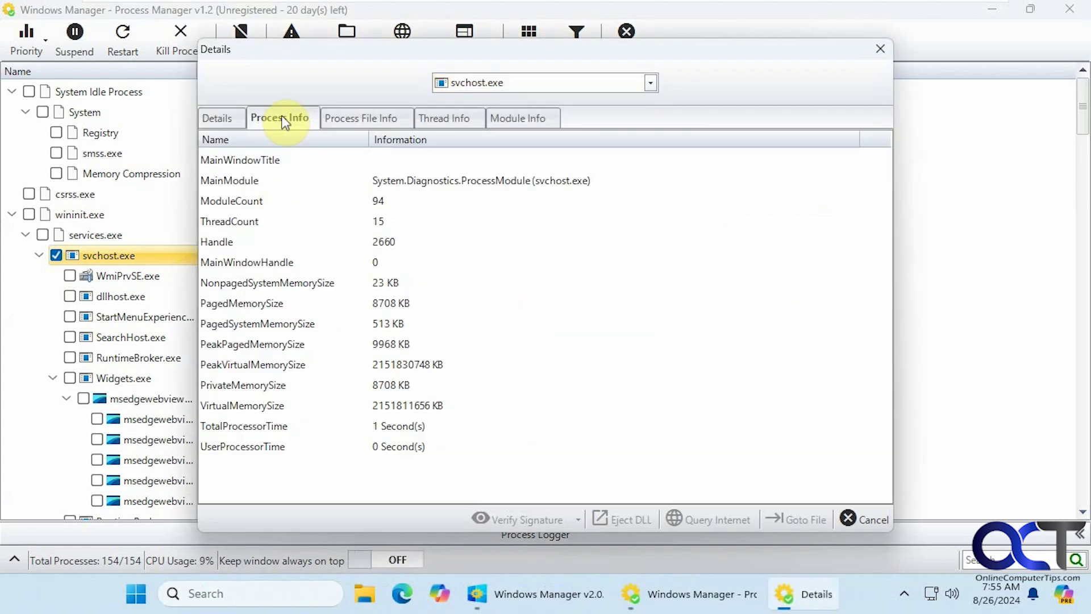
left_click(360, 119)
left_click(441, 123)
left_click(516, 119)
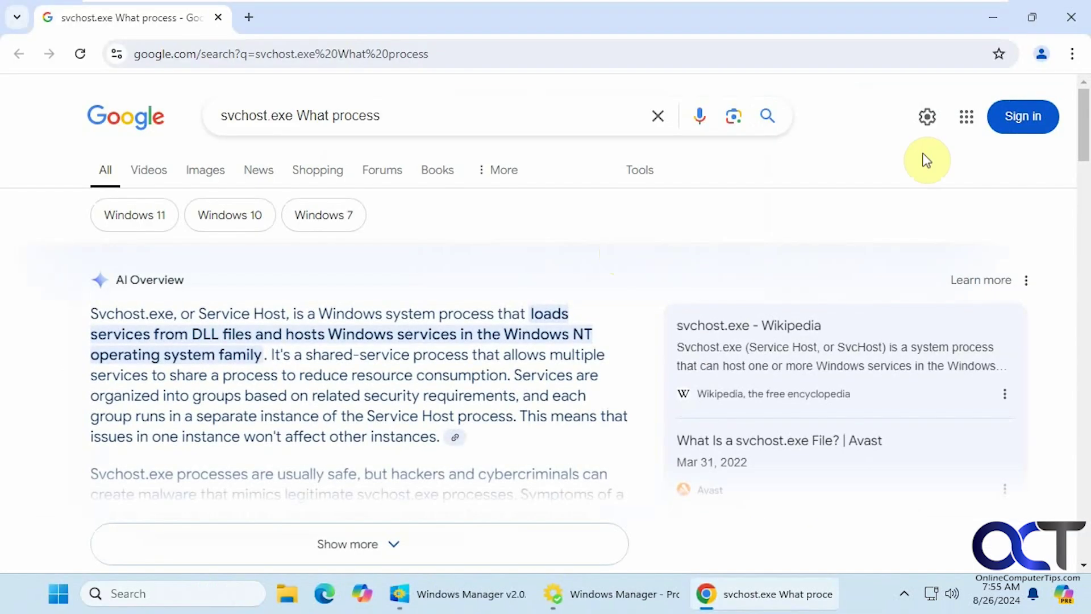
Step: Close Chrome after reading the svchost.exe search results
left_click(1071, 17)
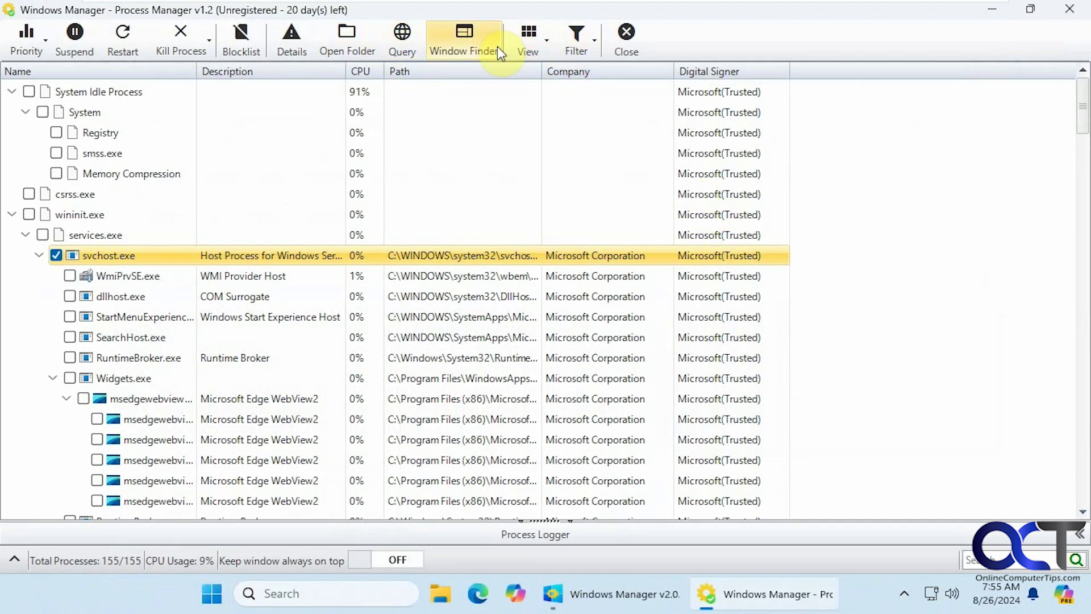
Step: Close Process Manager and browse the Repair Center's four system repair tabs
left_click(1071, 10)
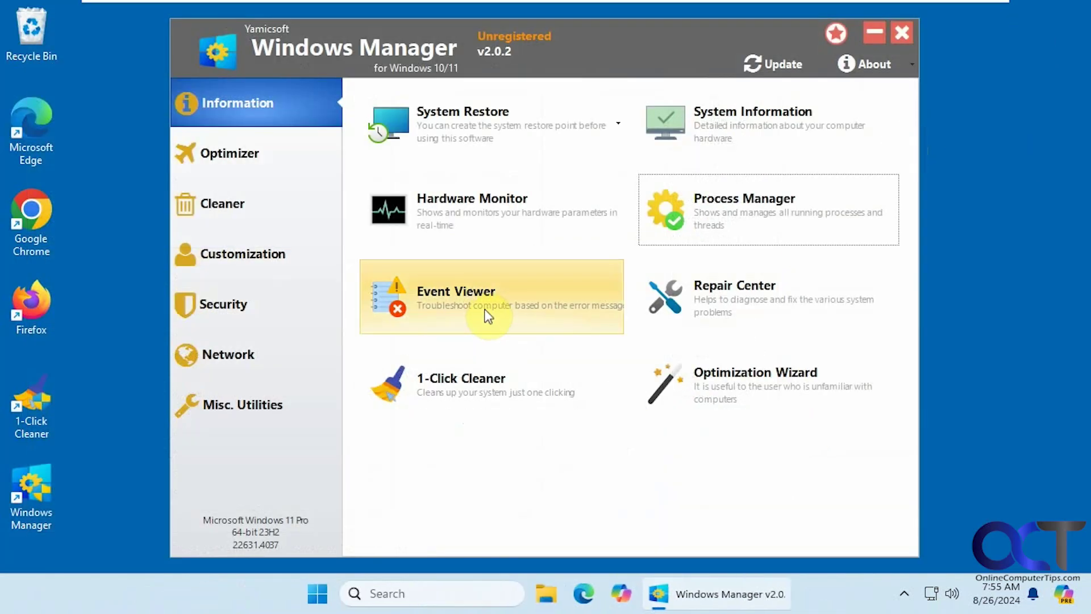
left_click(741, 299)
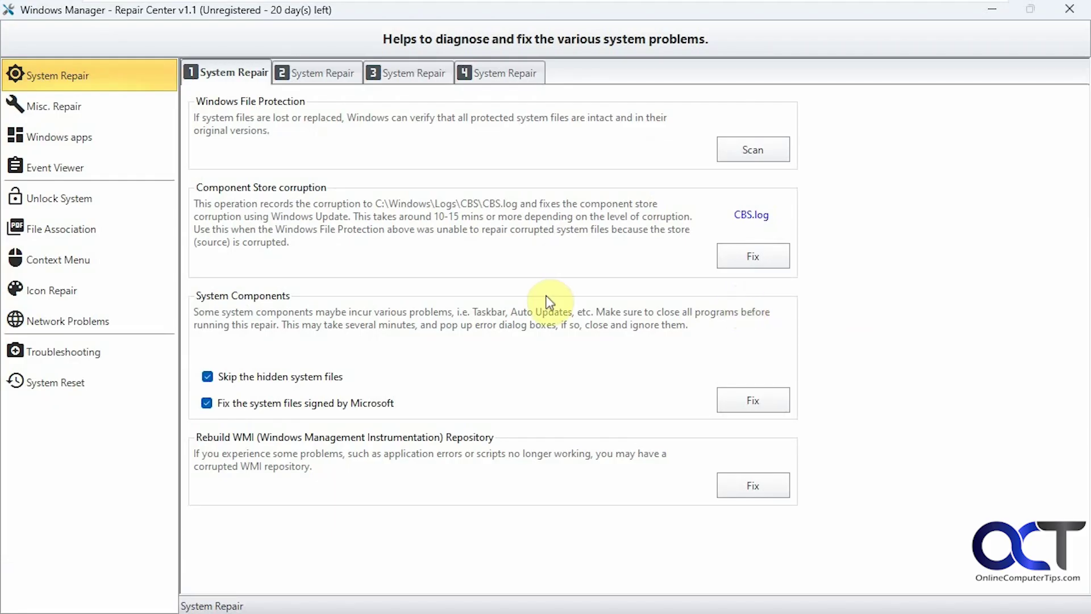
left_click(321, 77)
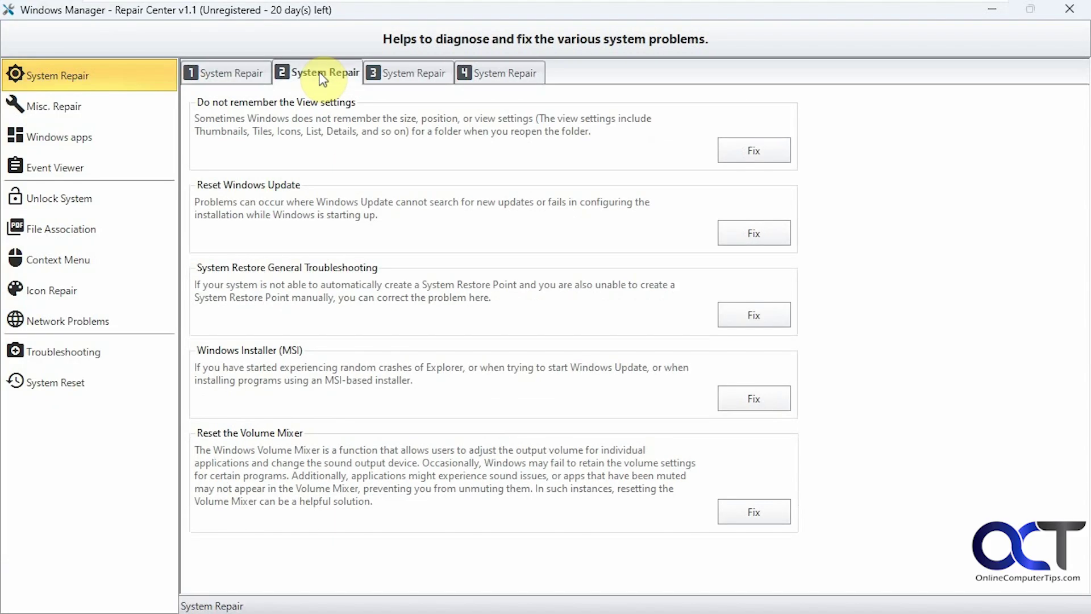
left_click(384, 71)
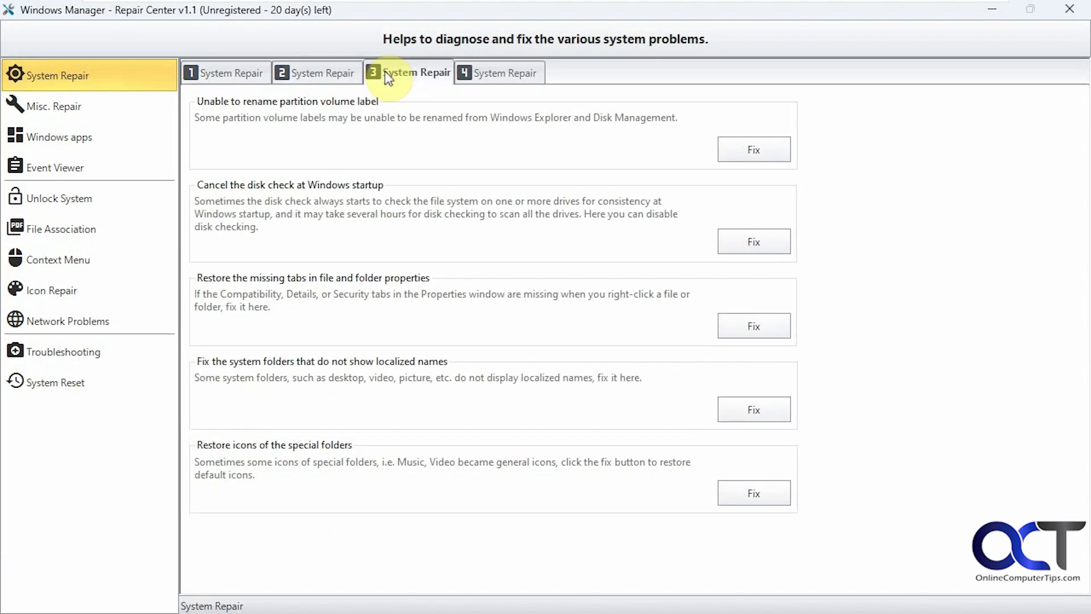
left_click(498, 78)
left_click(231, 74)
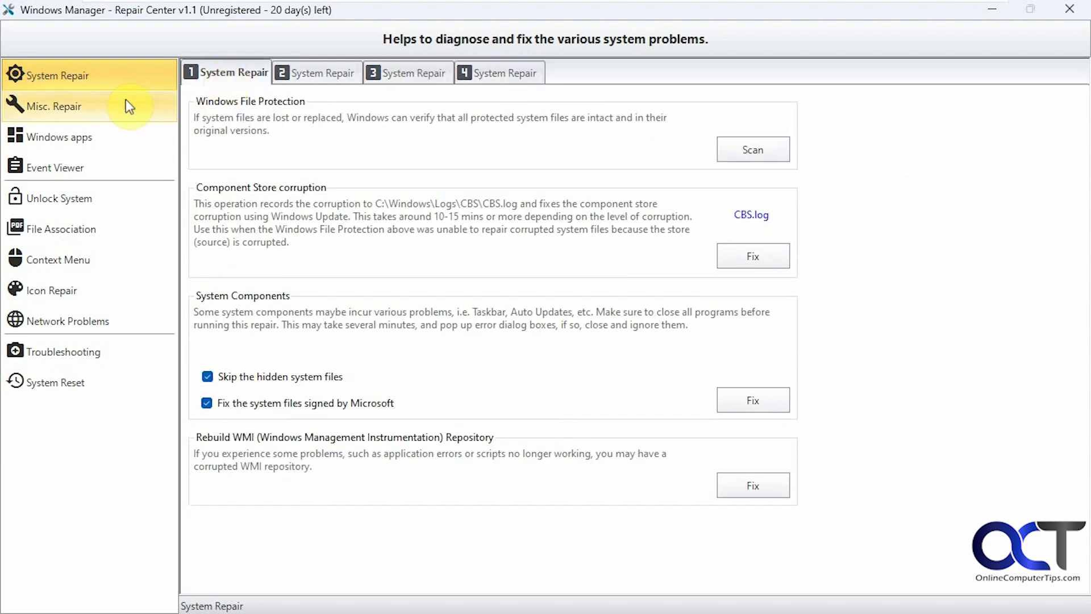
Step: Browse miscellaneous, Windows apps, file association and context menu repairs, then close Repair Center
left_click(69, 110)
left_click(66, 136)
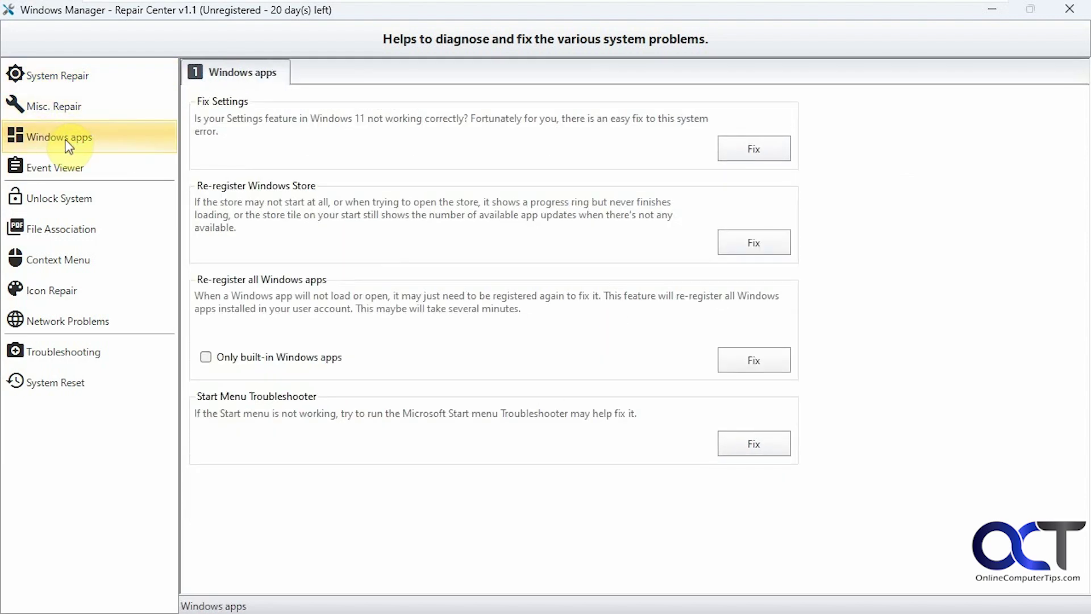
left_click(52, 229)
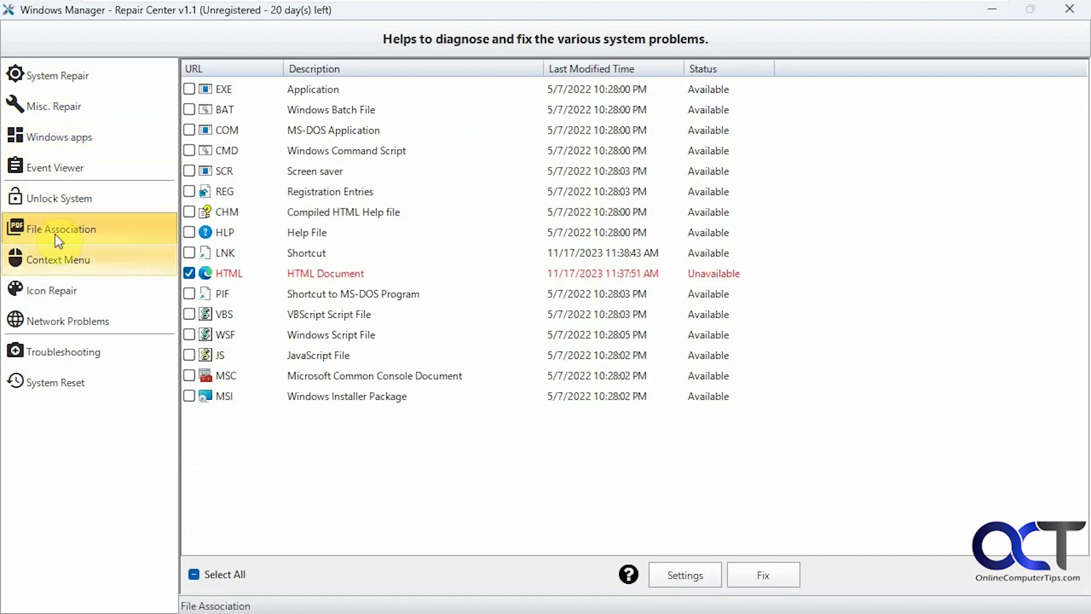
left_click(63, 266)
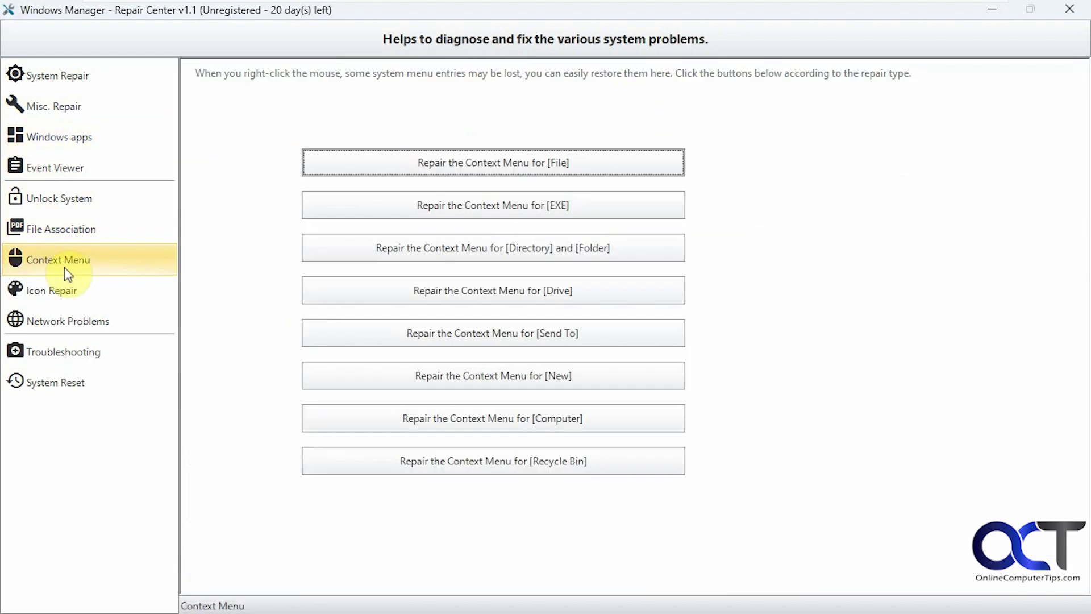
left_click(1069, 8)
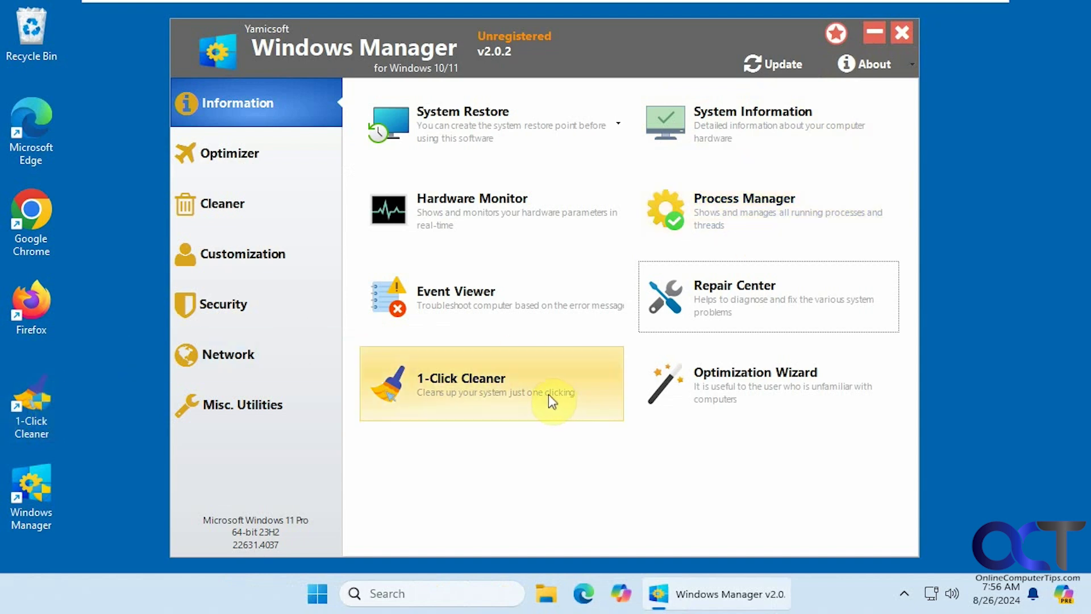
Step: Stop the 1-Click Cleaner countdown, view its Create Task, Silent Mode and View Task options, then close it
left_click(461, 388)
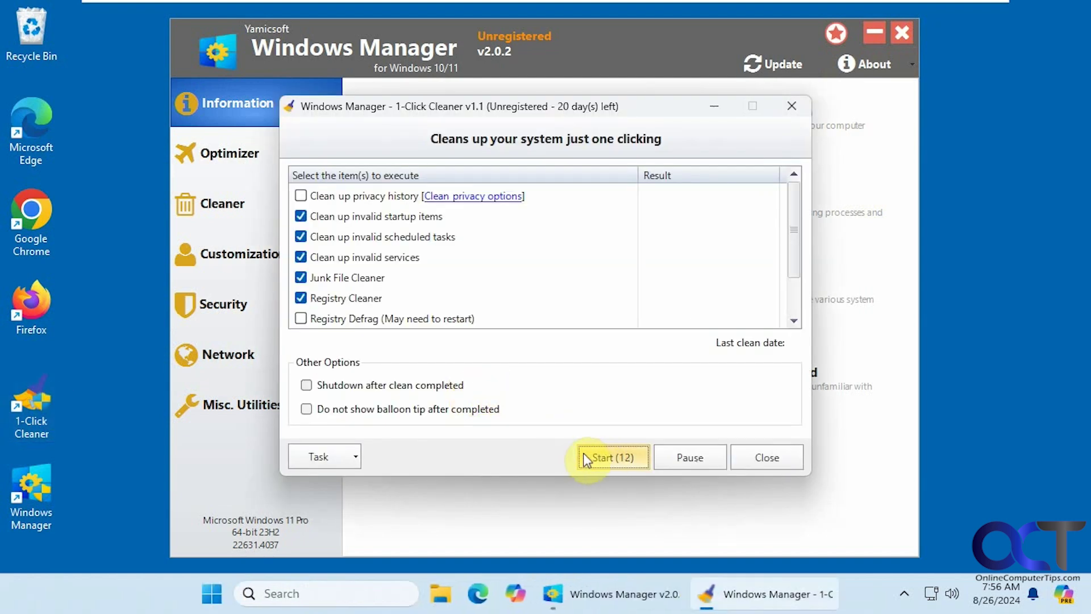
left_click(679, 457)
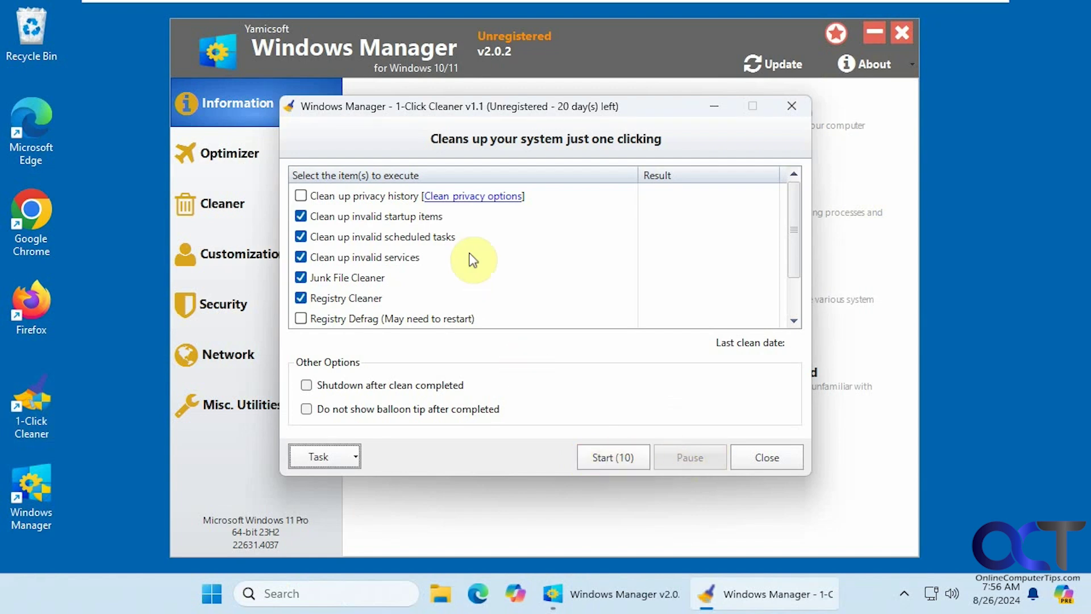
scroll(793, 256, "down", 2)
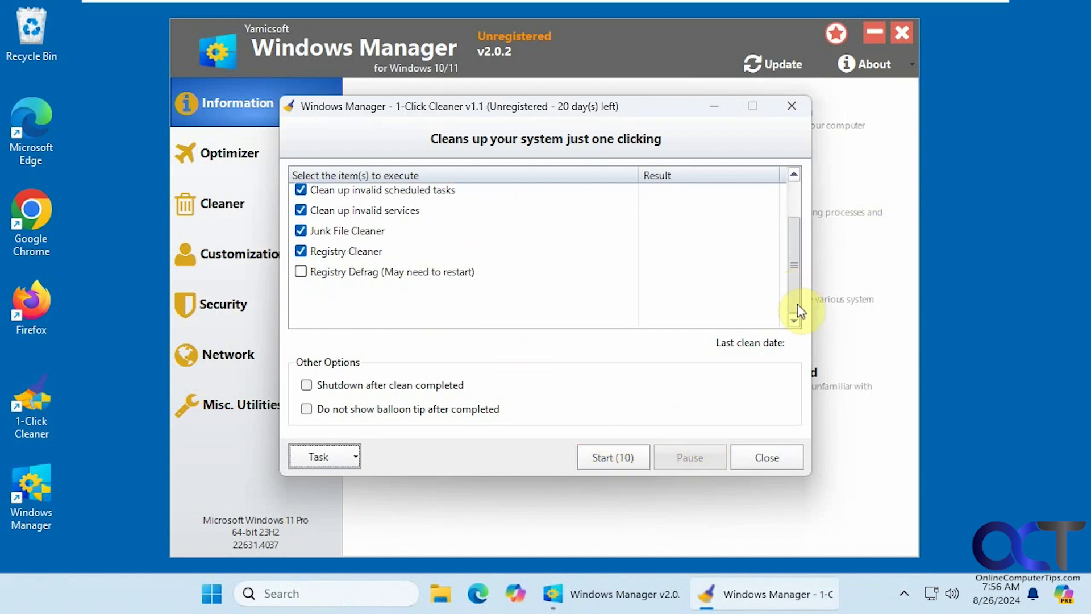
scroll(797, 304, "up", 2)
left_click(354, 457)
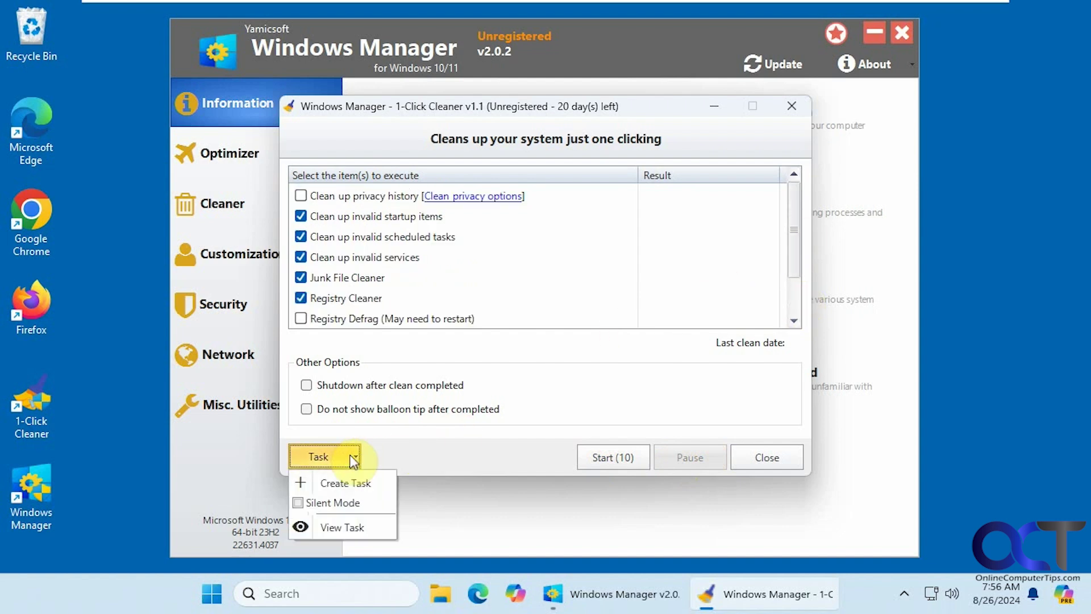
left_click(732, 456)
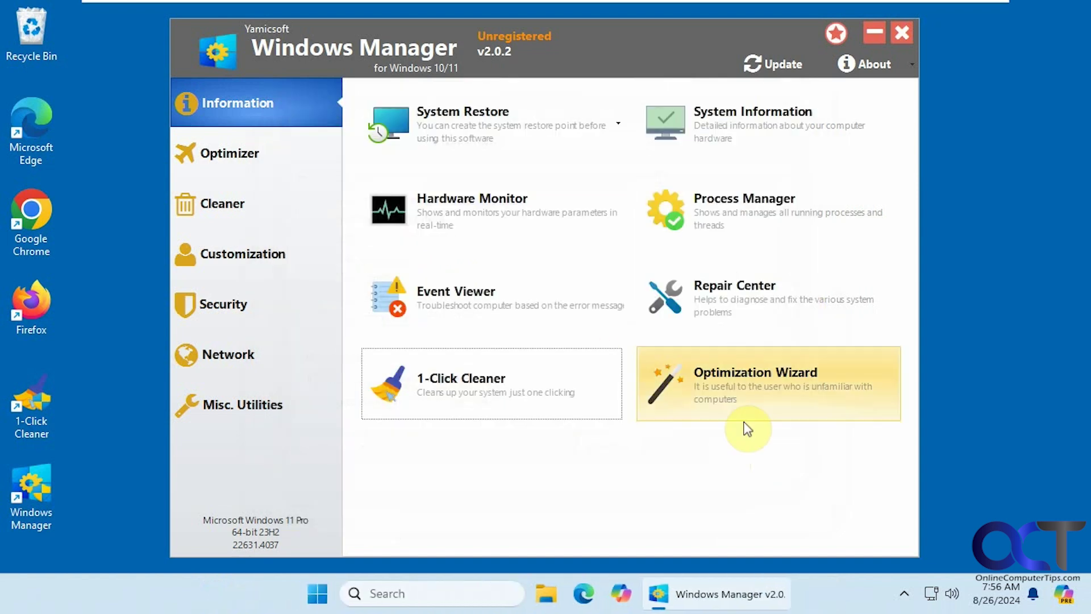
left_click(757, 385)
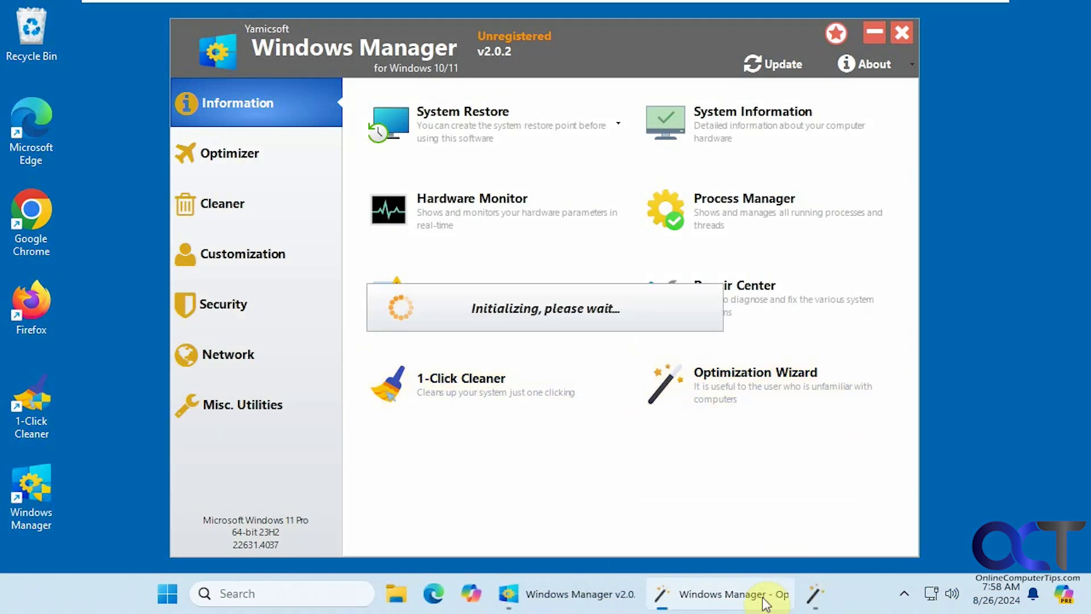
right_click(756, 594)
left_click(733, 547)
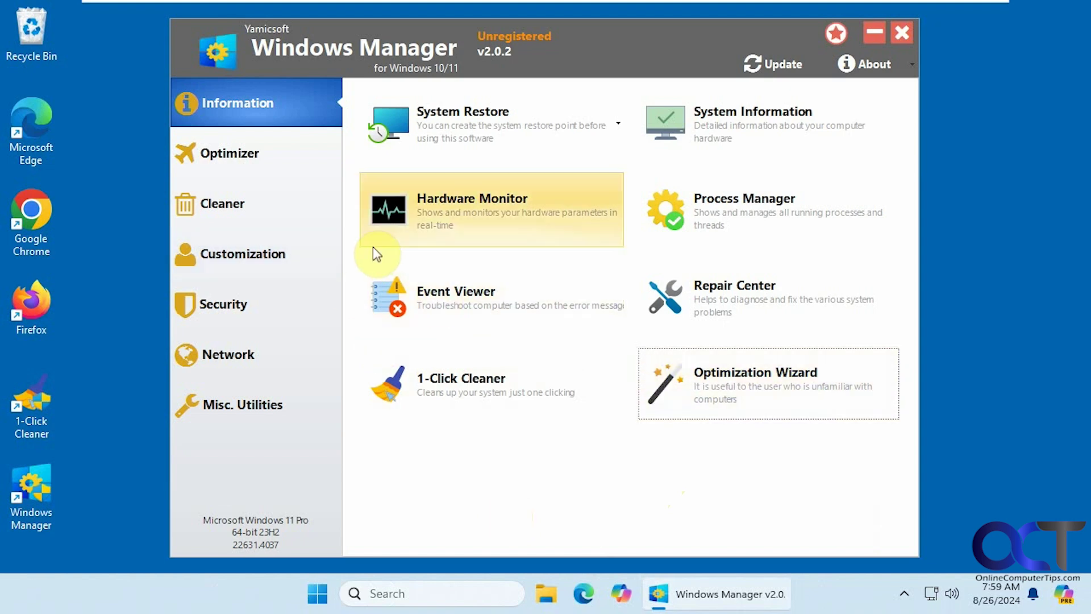
Step: Review System Speed's startup and shutdown waiting-time tabs, then cancel without saving
left_click(263, 155)
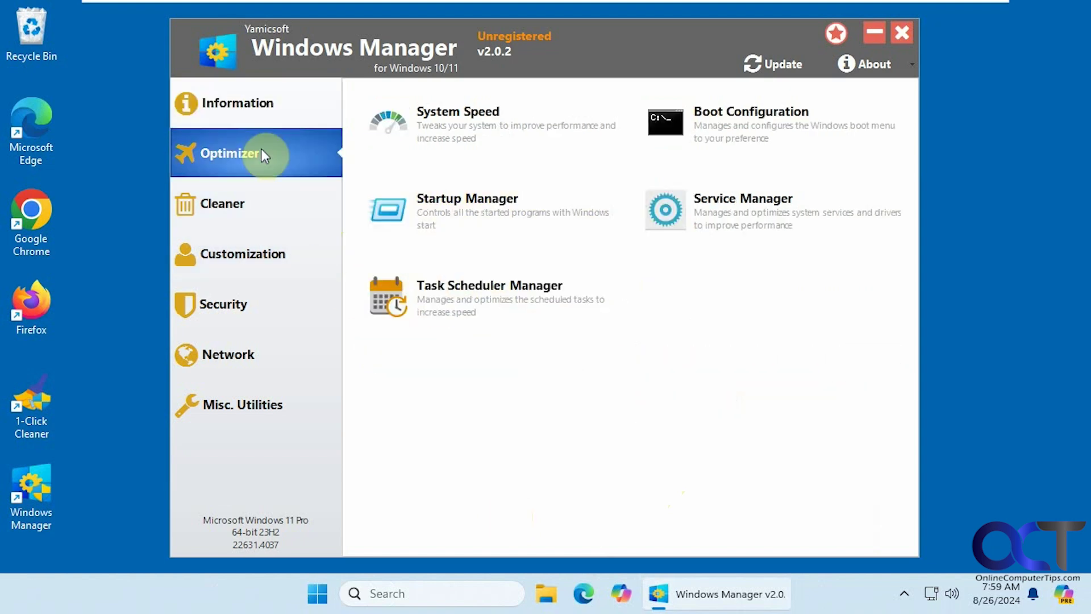
left_click(525, 136)
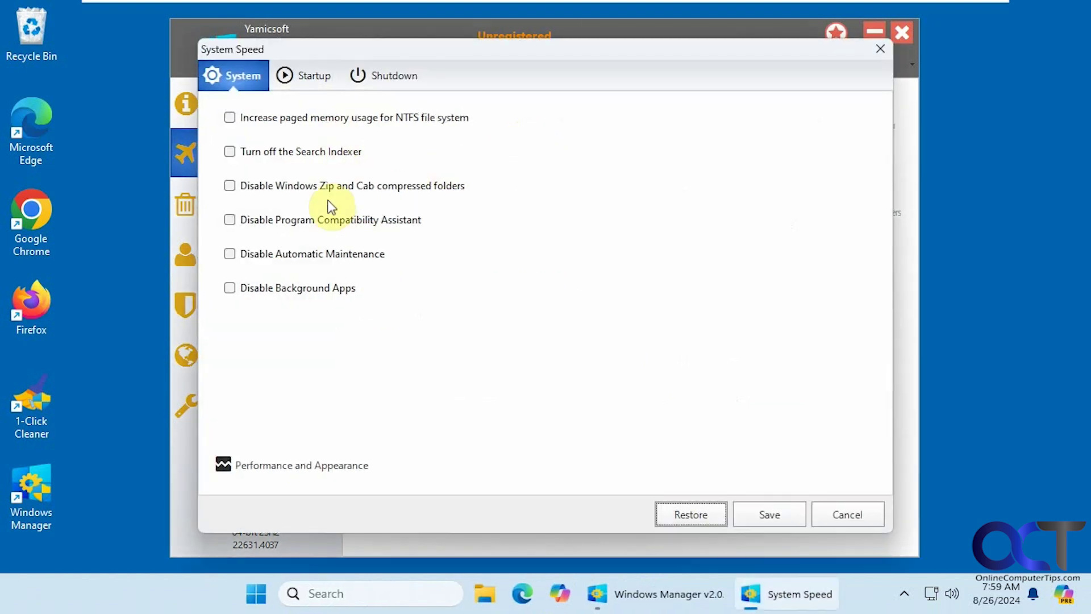
left_click(312, 76)
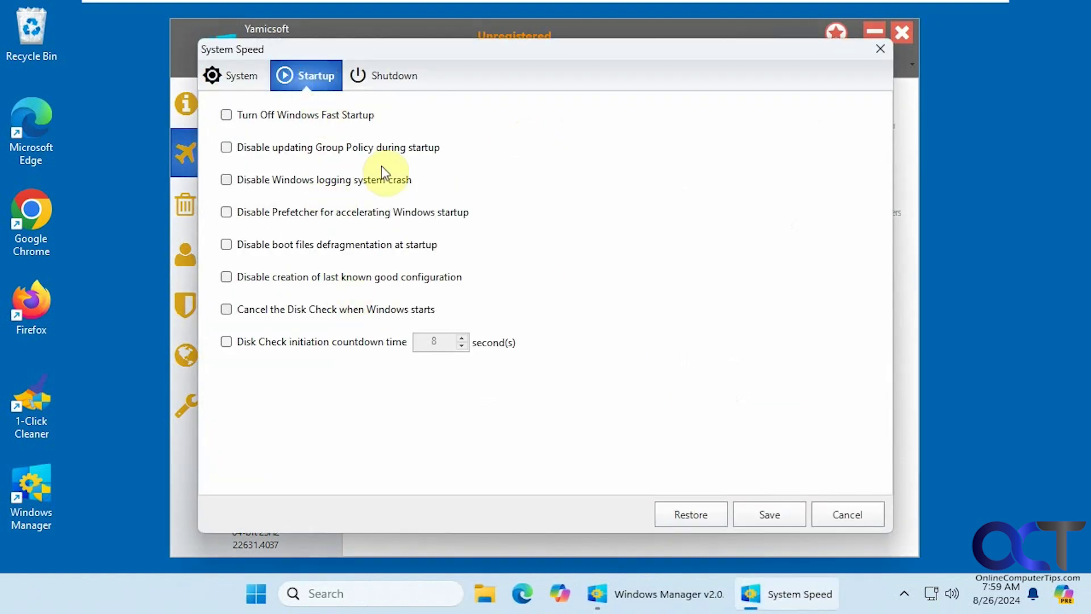
left_click(400, 83)
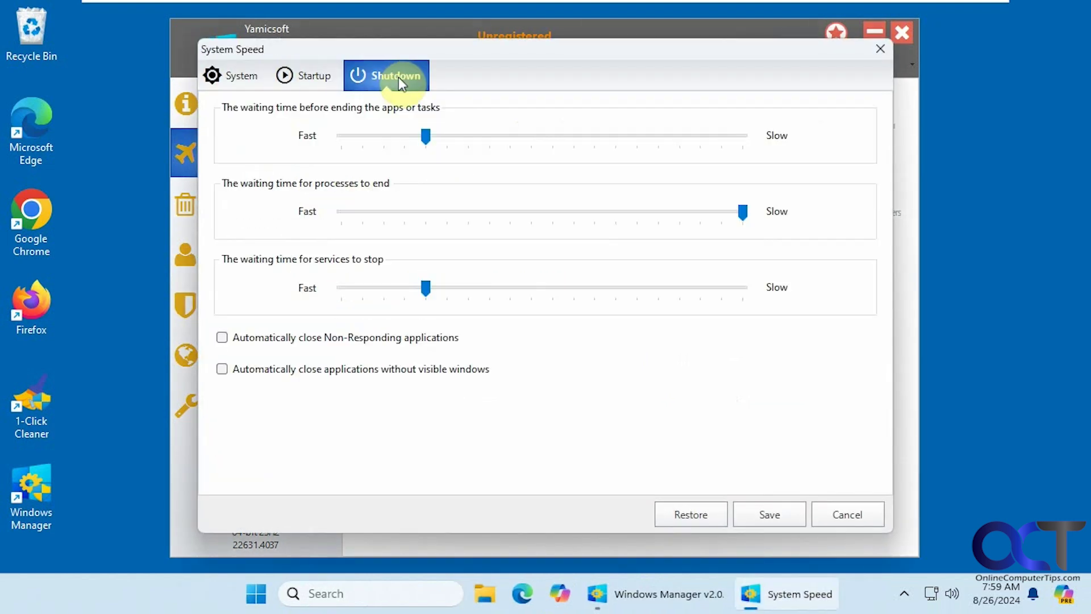
left_click(846, 511)
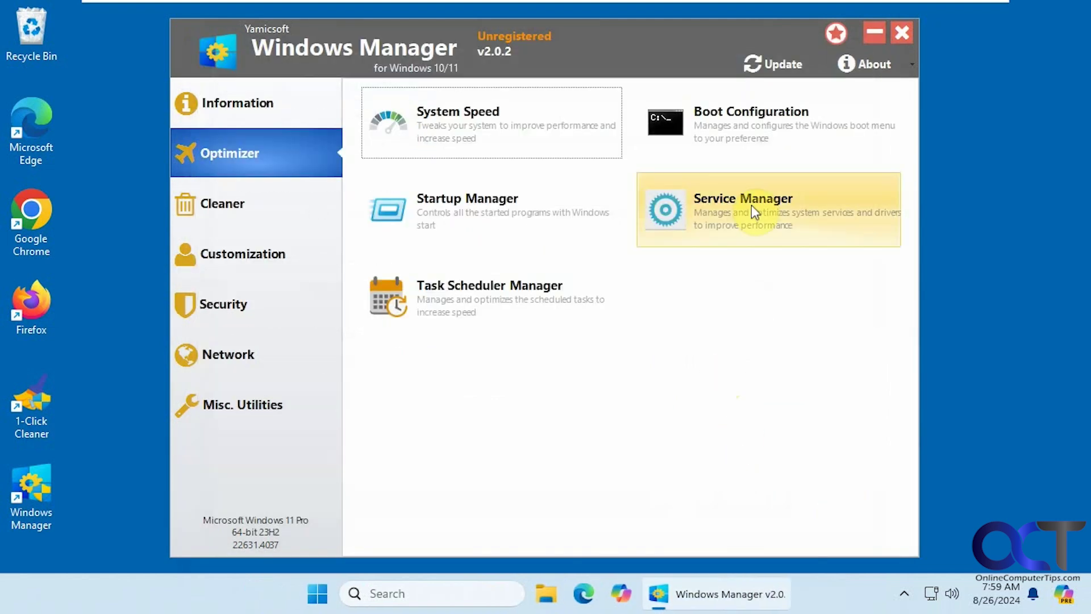
Step: Inspect Boot Configuration's GUI boot choices for the Windows 11 entry, then cancel
left_click(758, 131)
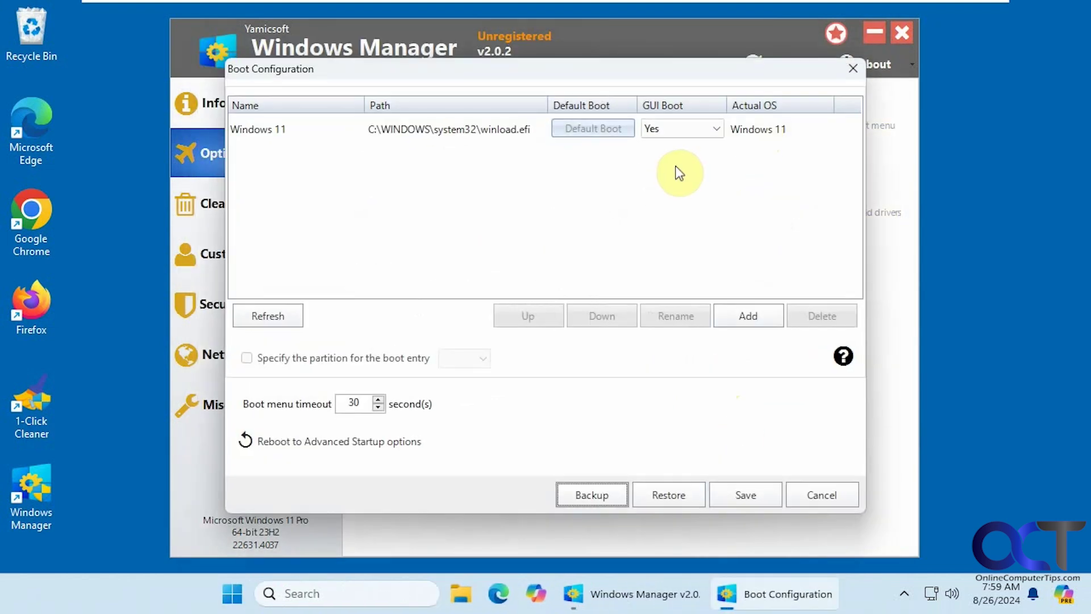
left_click(717, 131)
left_click(718, 130)
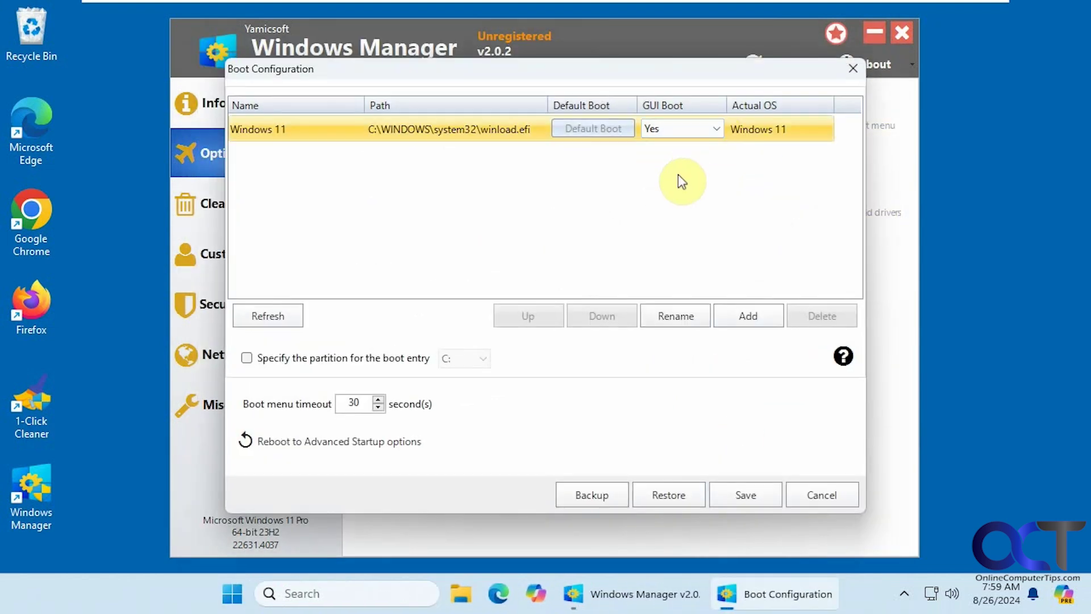
left_click(819, 499)
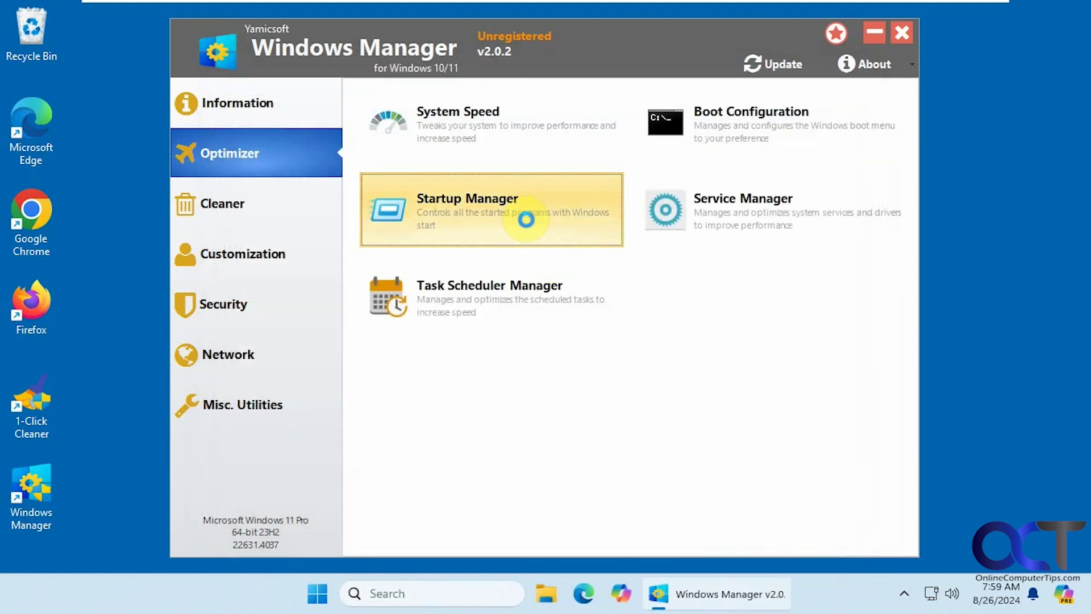
left_click(531, 227)
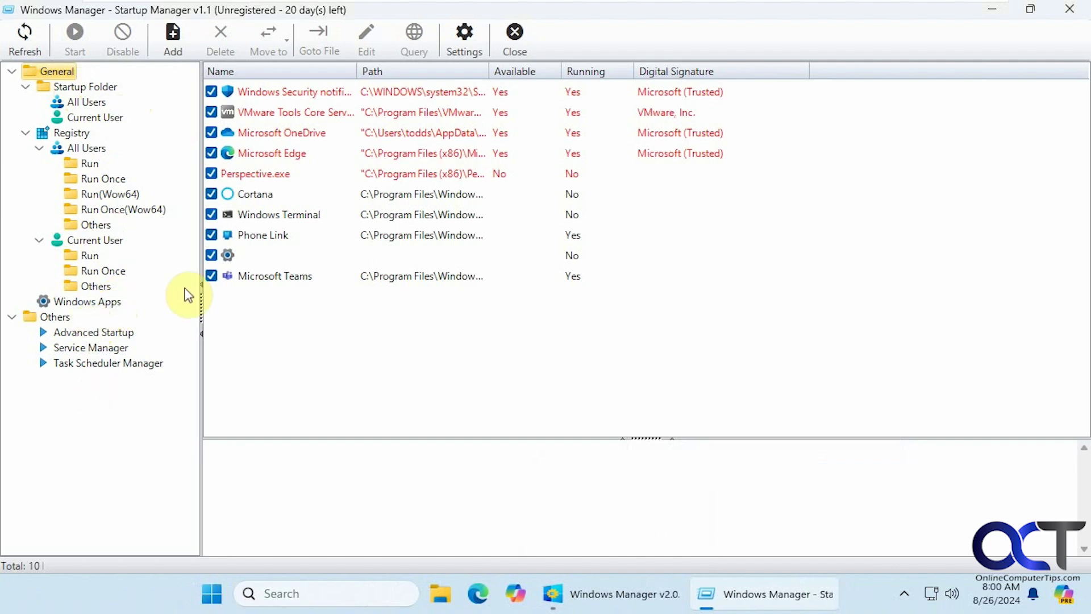
left_click(163, 47)
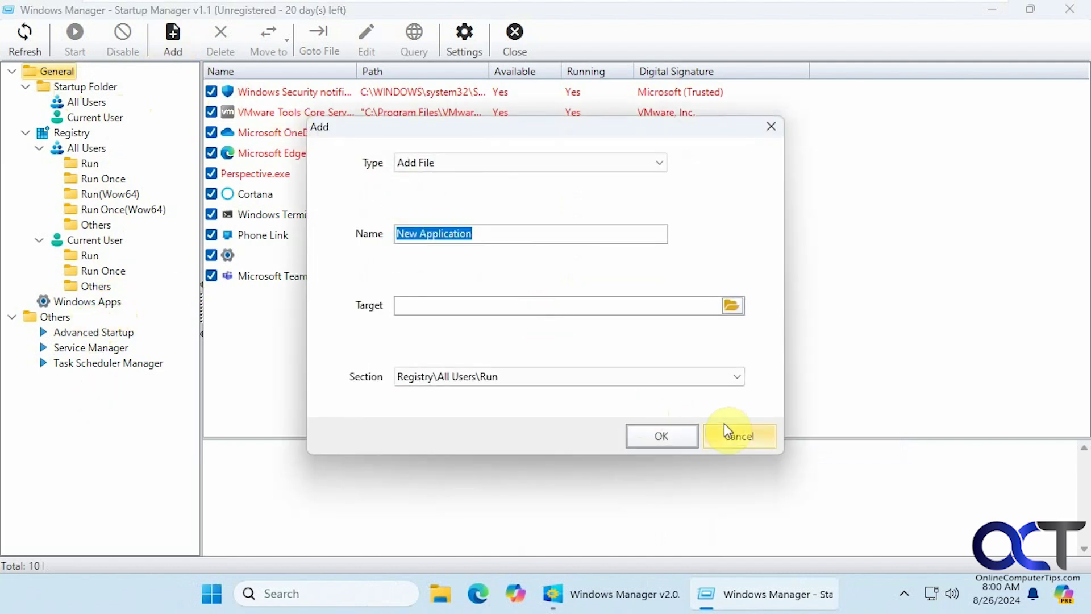
left_click(736, 436)
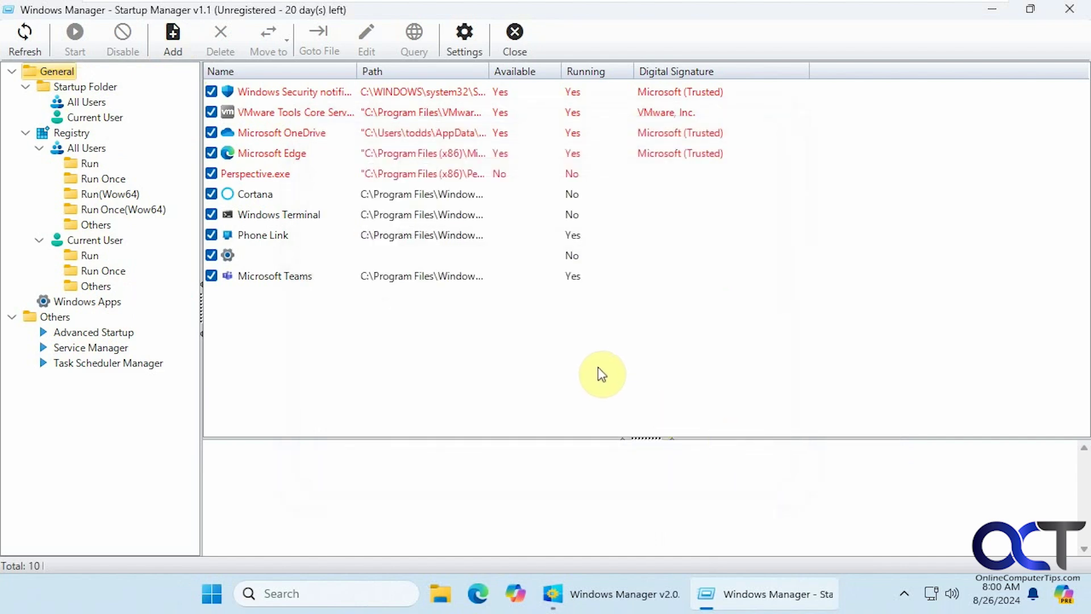
left_click(1068, 9)
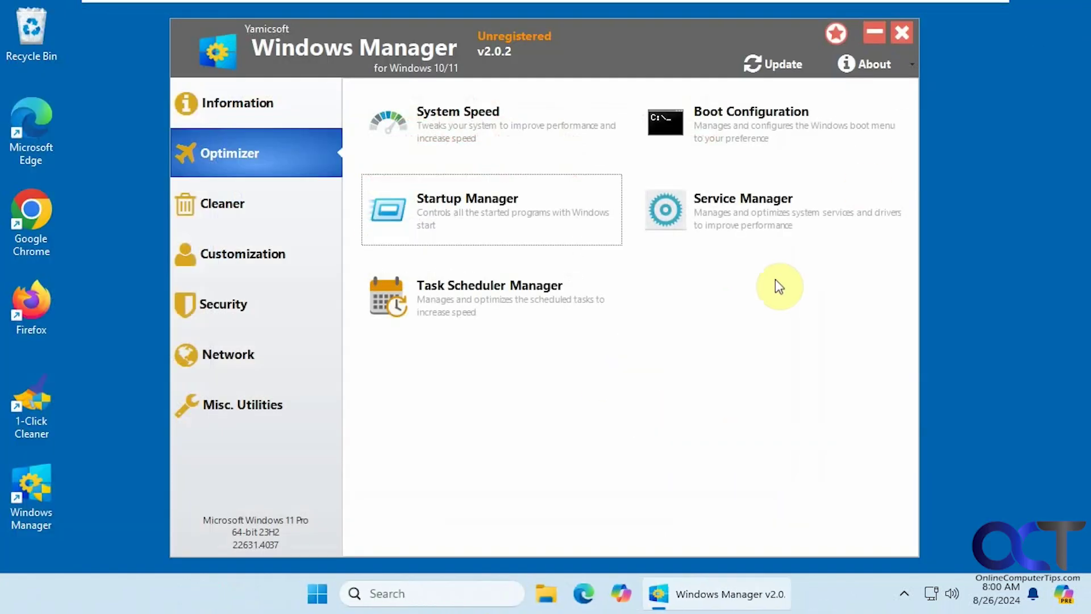
left_click(762, 227)
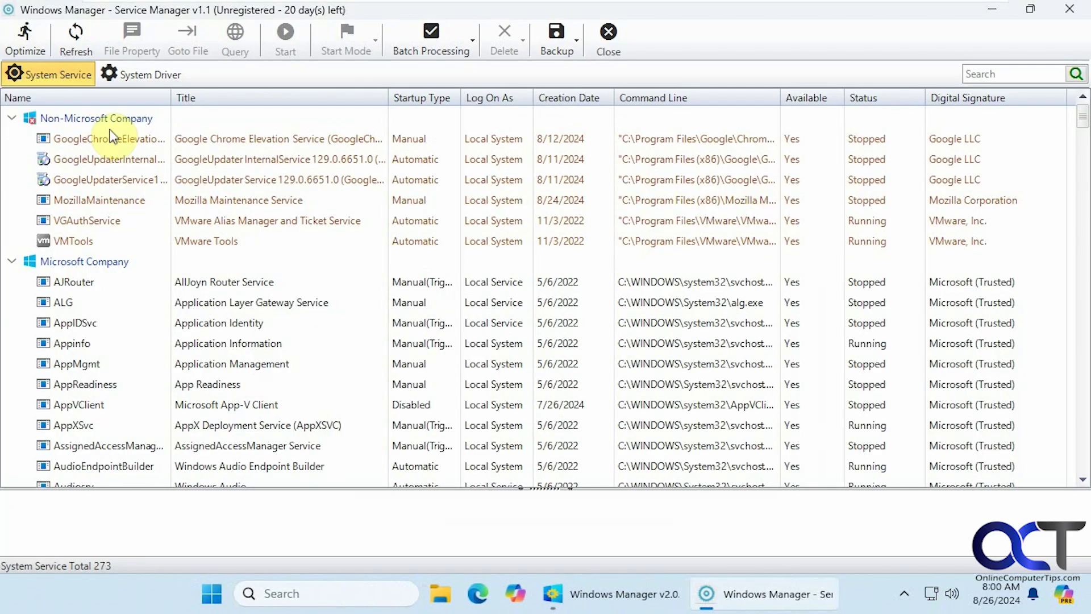
left_click(104, 138)
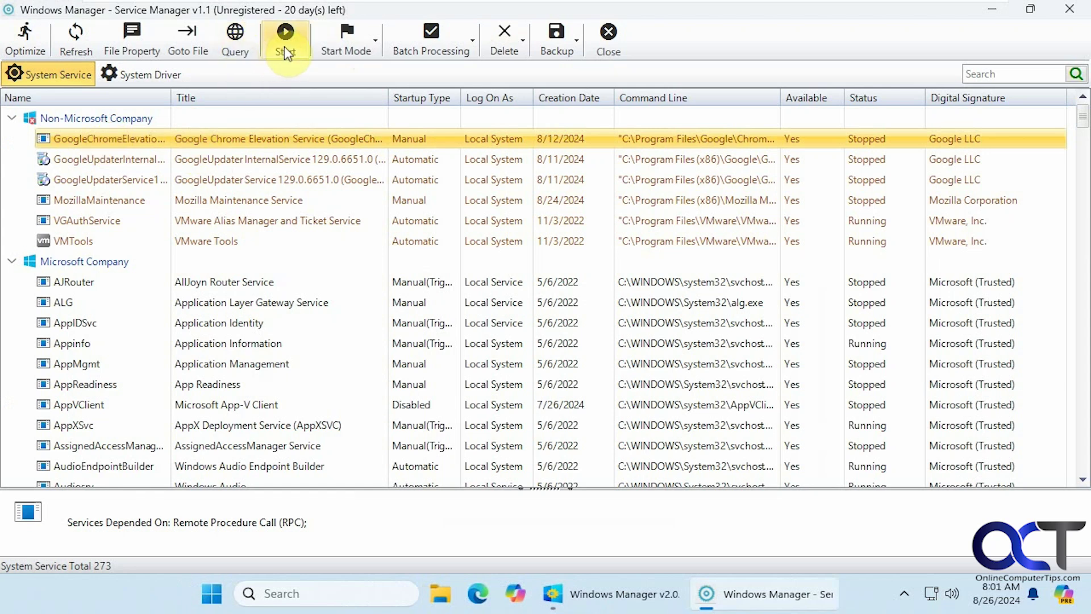
left_click(369, 50)
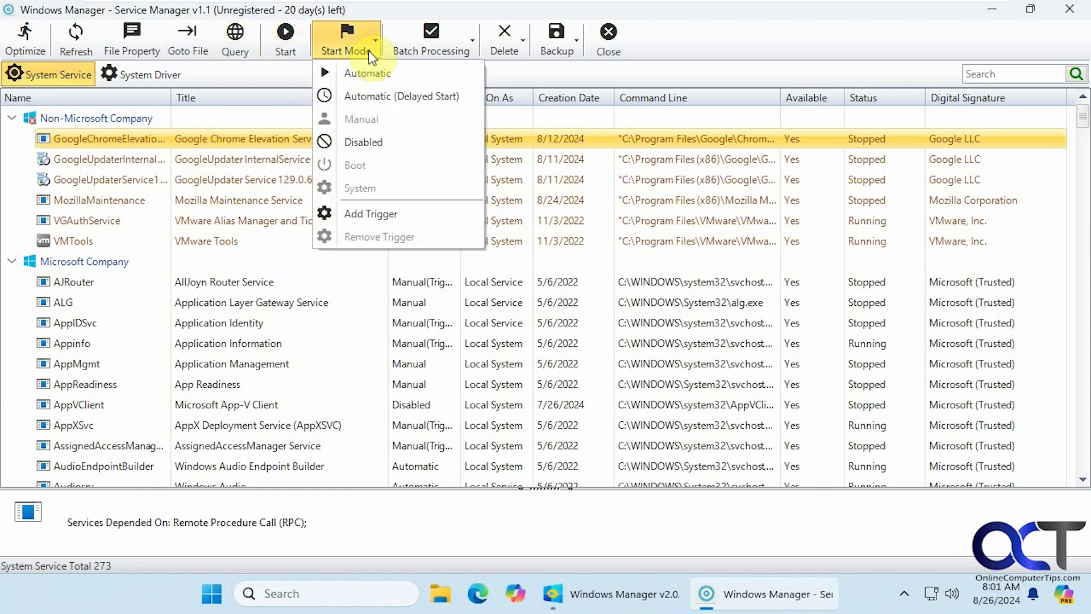
left_click(369, 53)
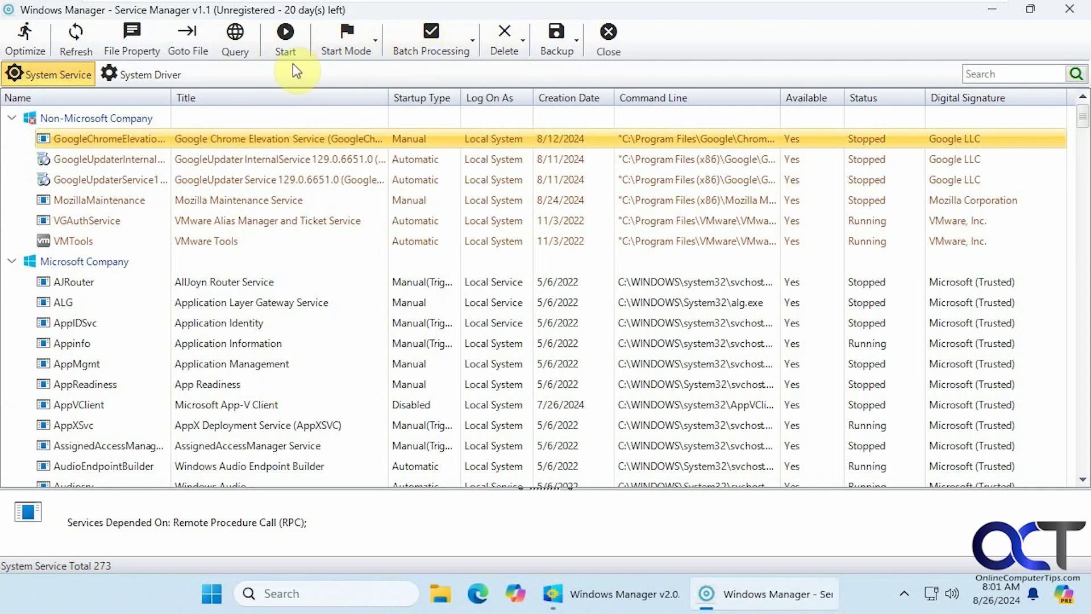
left_click(1070, 9)
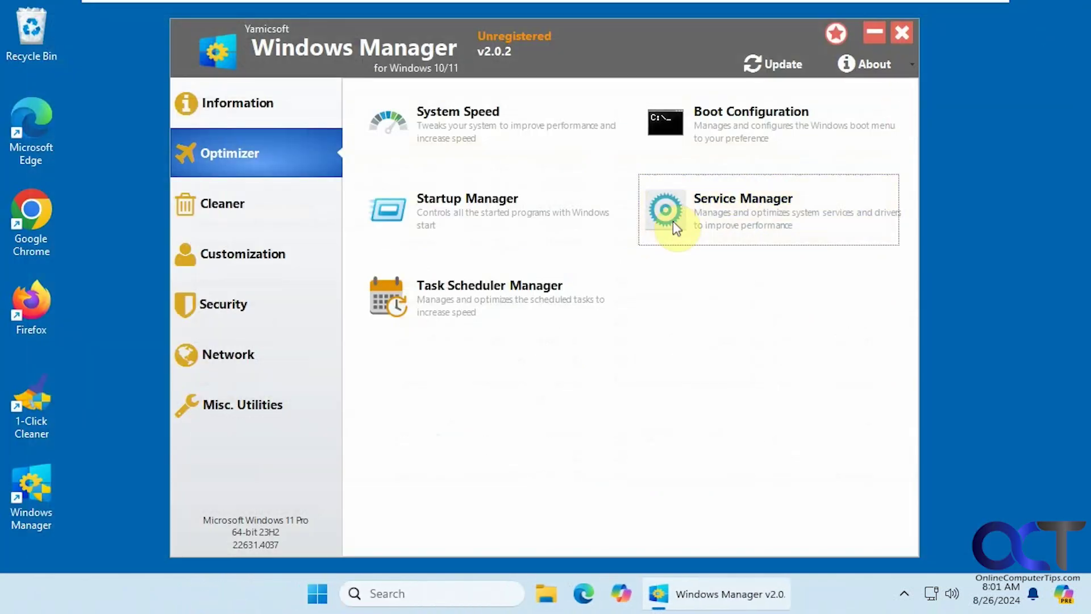
left_click(506, 309)
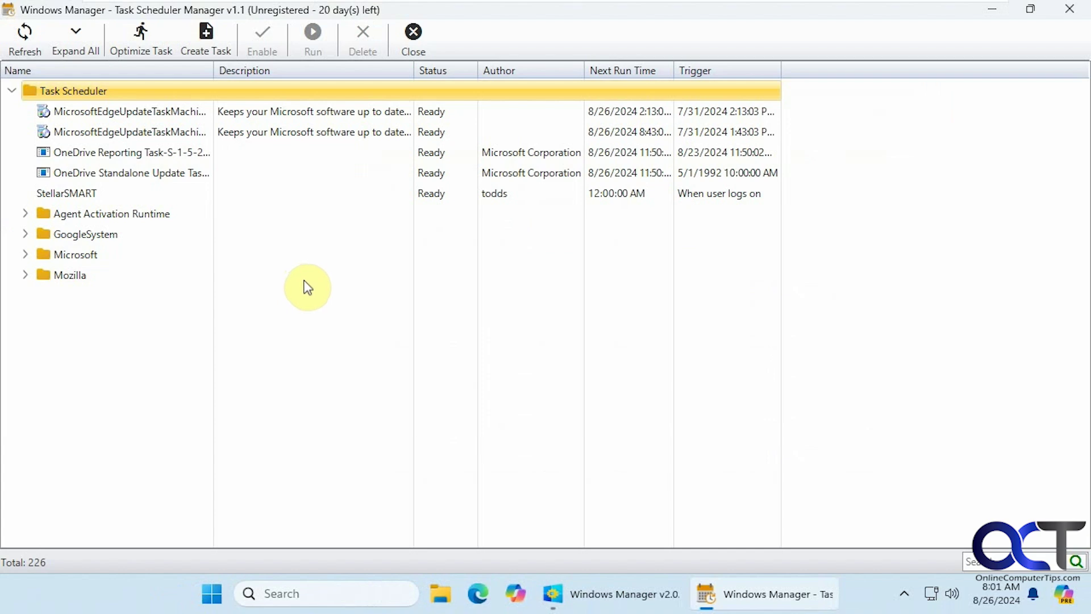
left_click(24, 254)
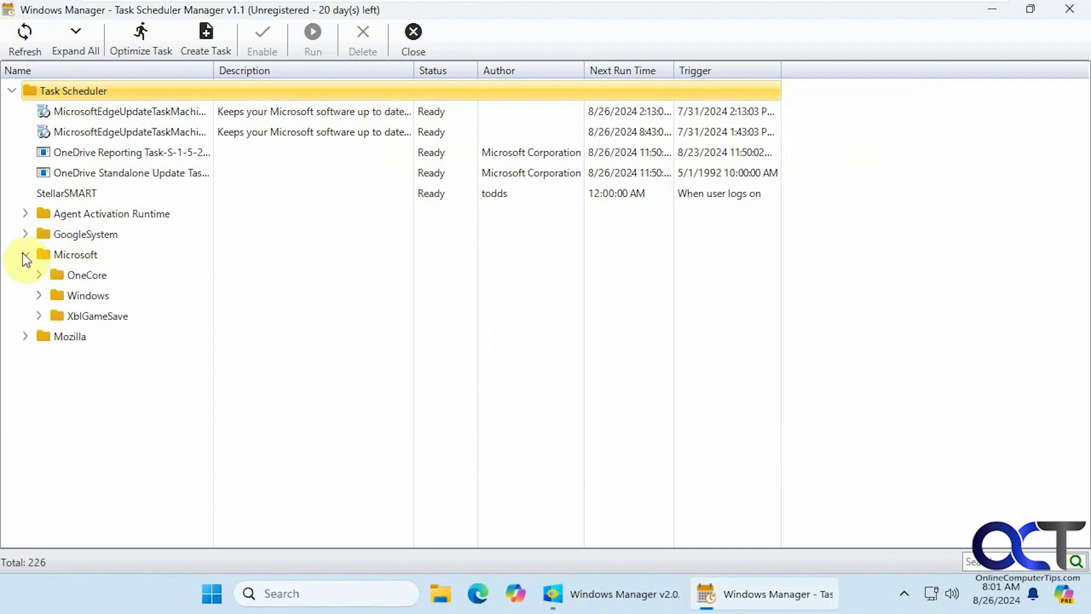
left_click(39, 275)
left_click(73, 318)
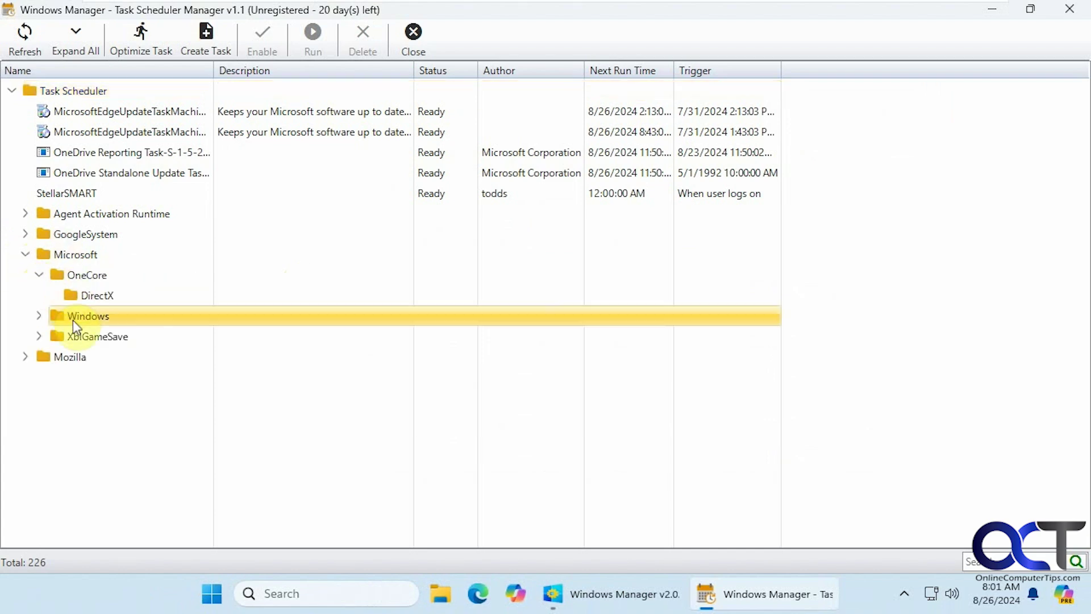
left_click(40, 315)
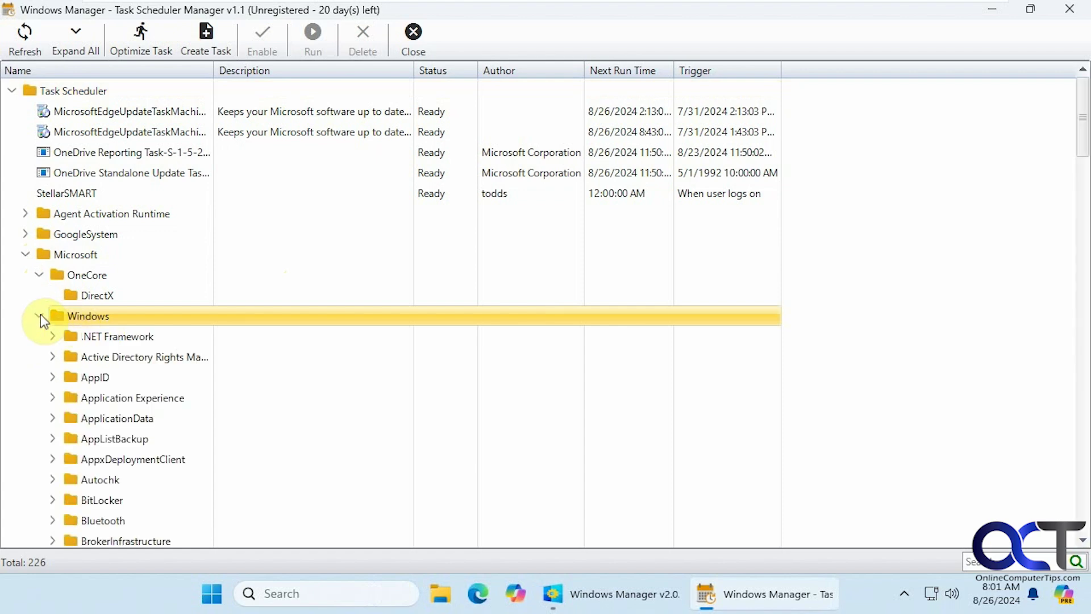
left_click(120, 397)
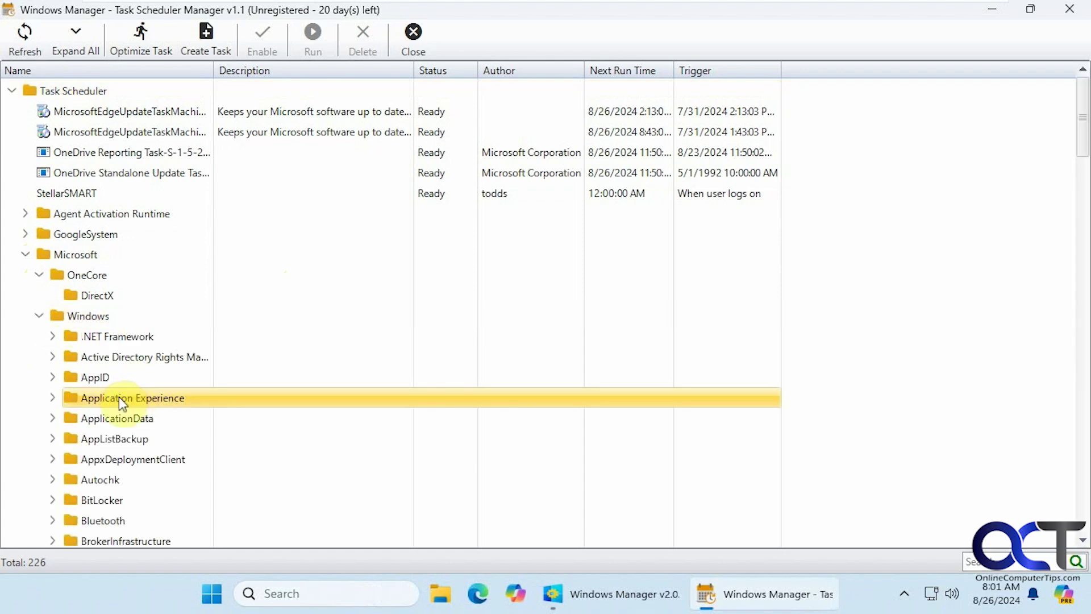
left_click(53, 397)
left_click(268, 439)
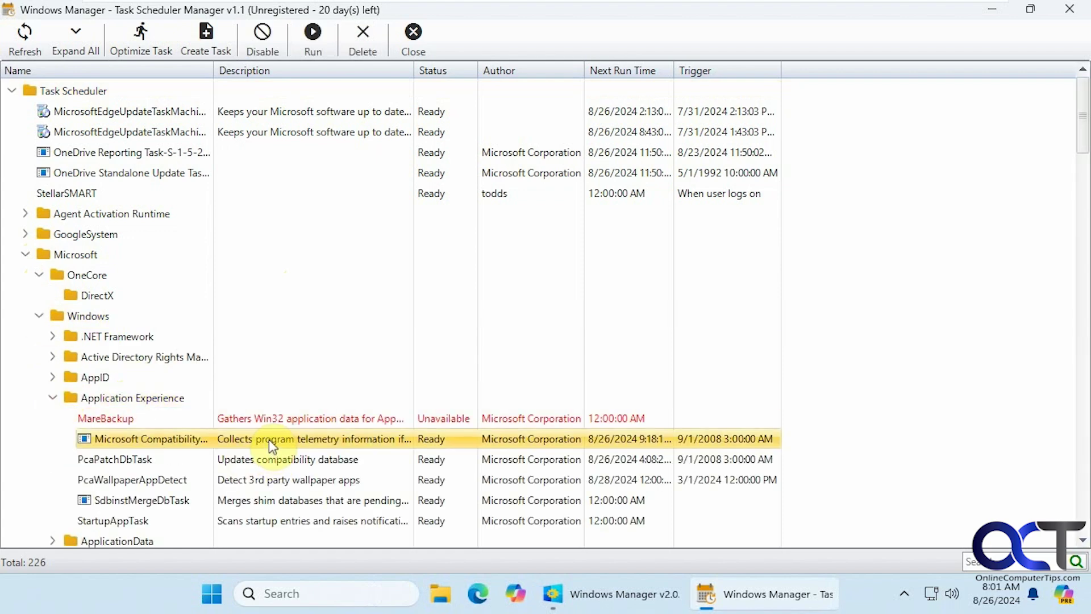
right_click(268, 439)
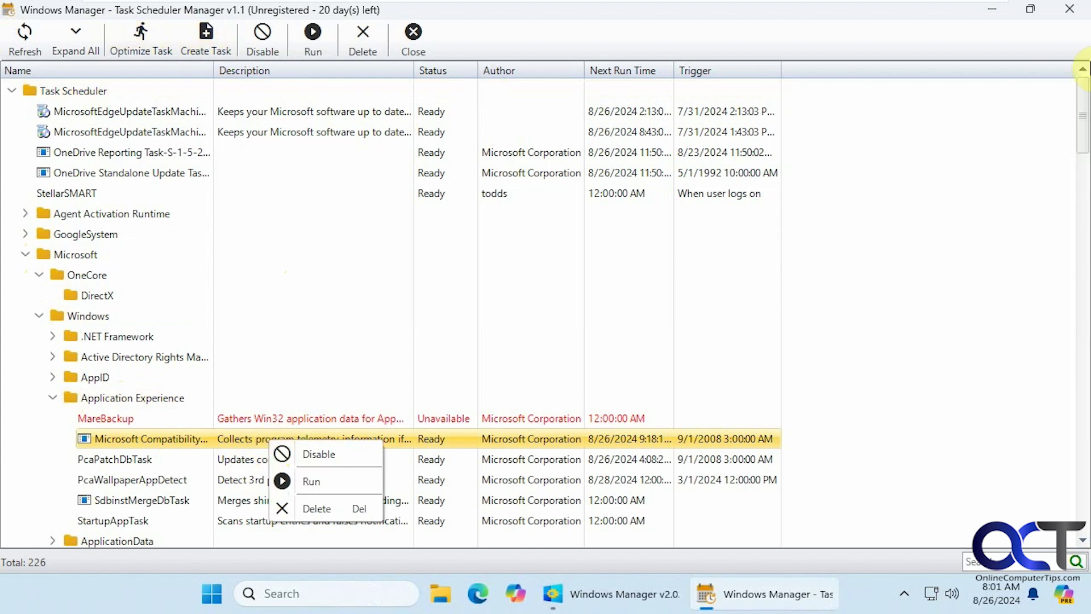
left_click(1069, 8)
left_click(1069, 9)
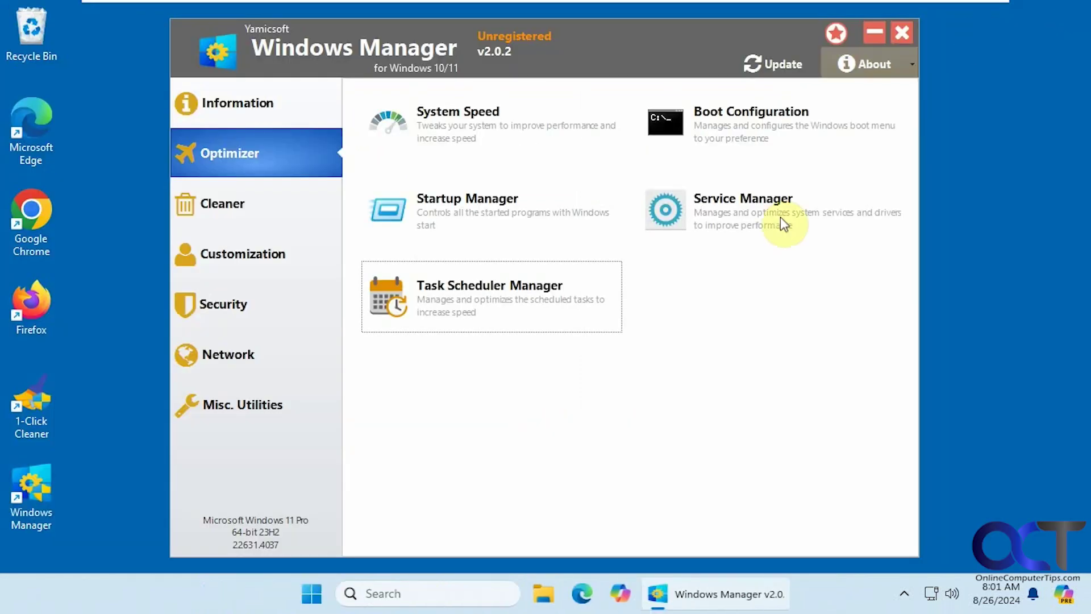
Step: Run Disk Analyzer on drive C:\, showing 63.1GB total with 38.2GB free
left_click(259, 219)
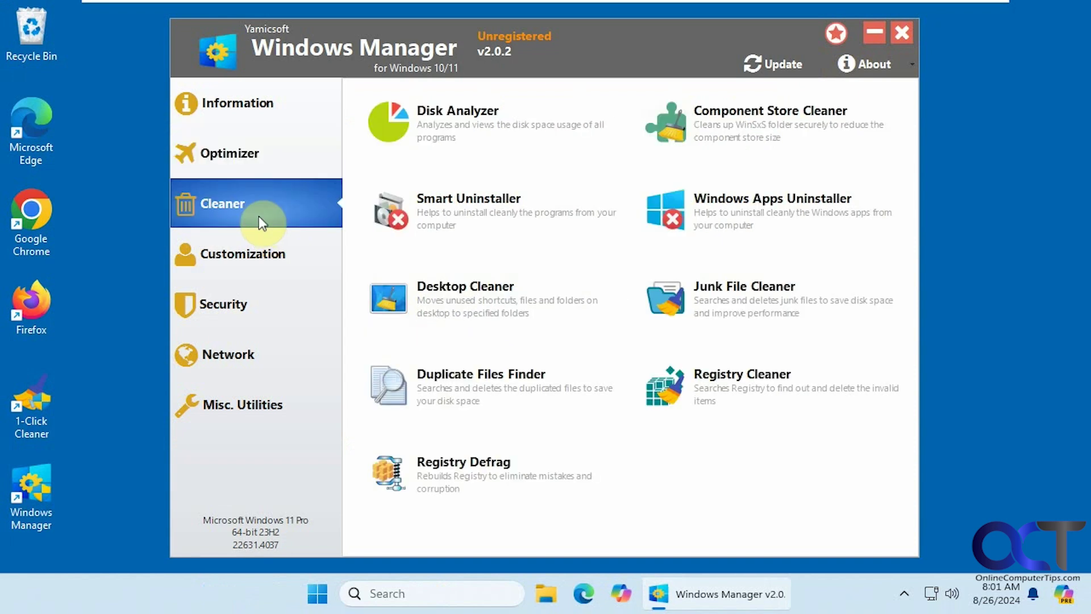
left_click(522, 132)
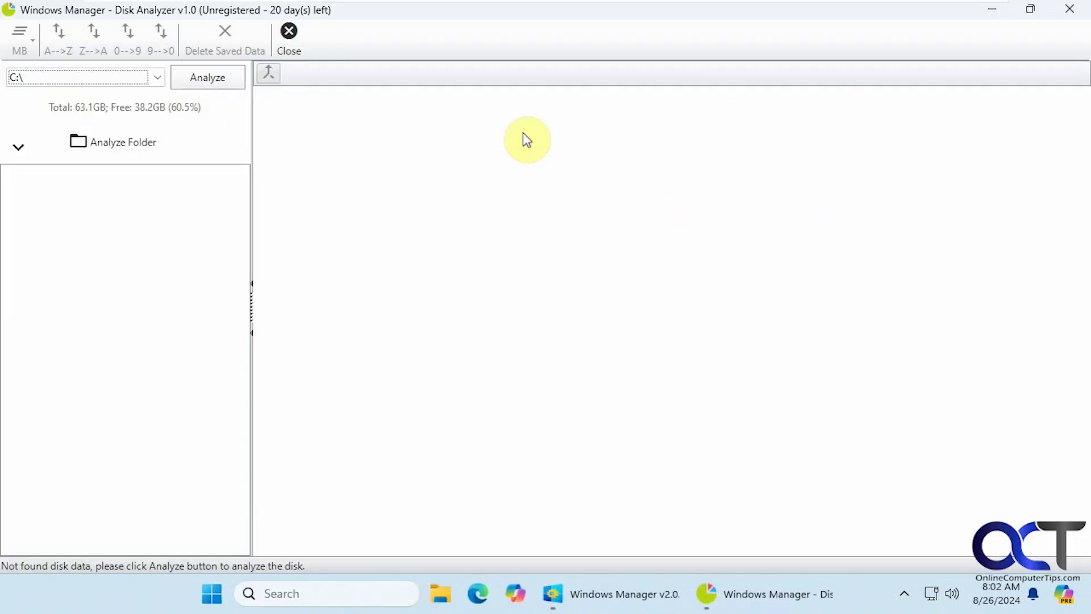
left_click(155, 78)
left_click(154, 77)
left_click(191, 77)
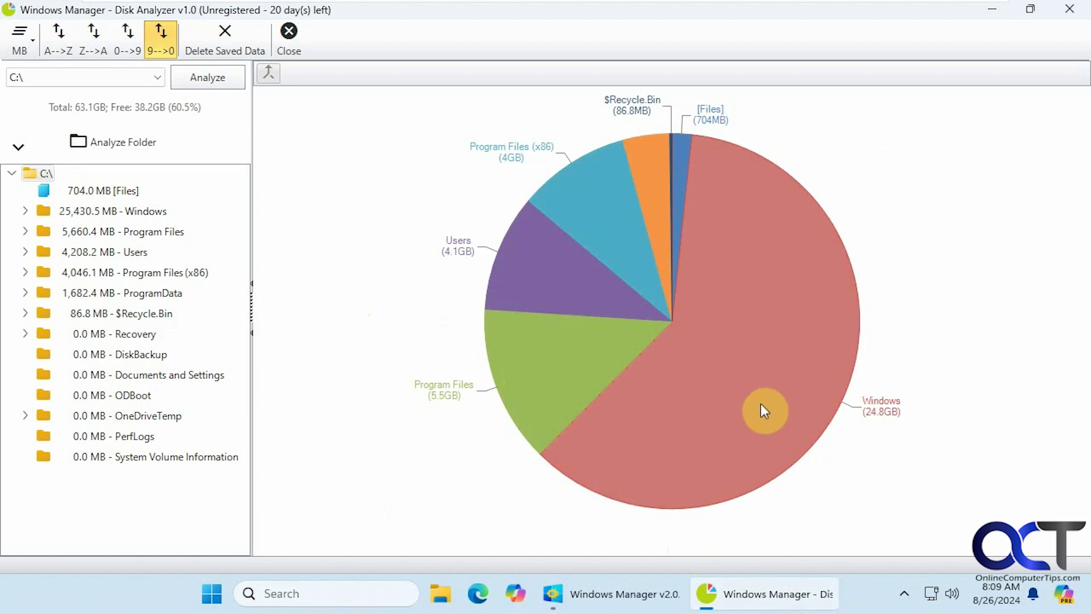
Step: Expand and chart the subfolder sizes of the Windows and System32 folders
left_click(24, 211)
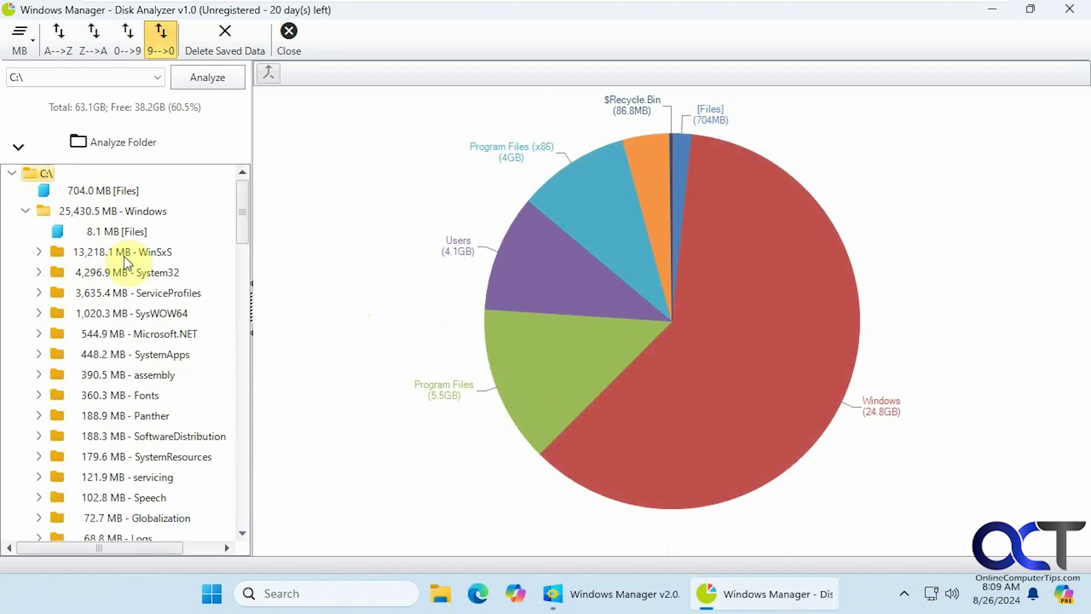
left_click(133, 214)
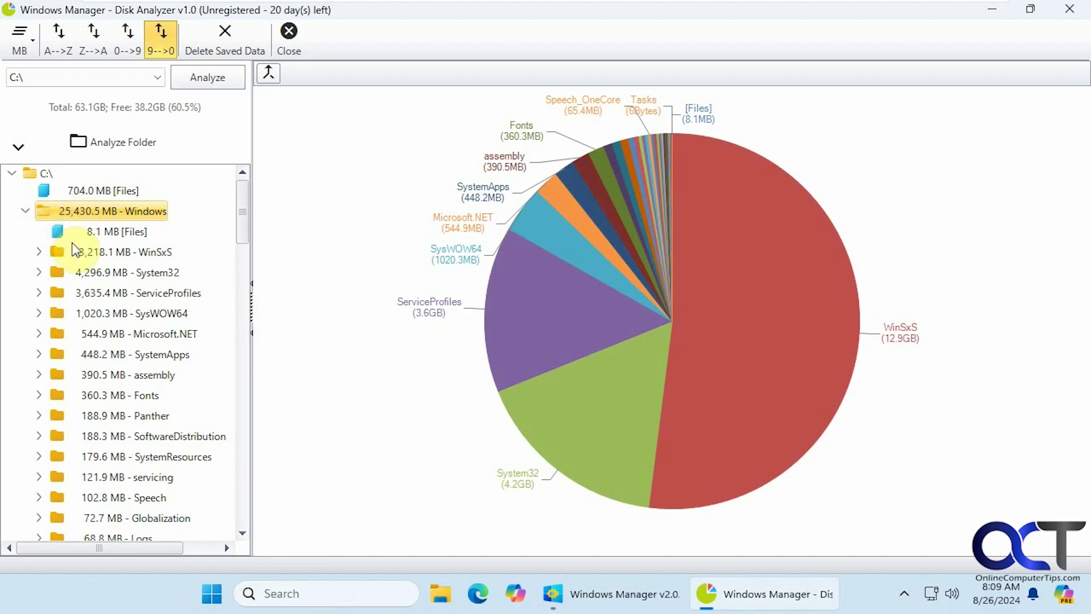
left_click(37, 271)
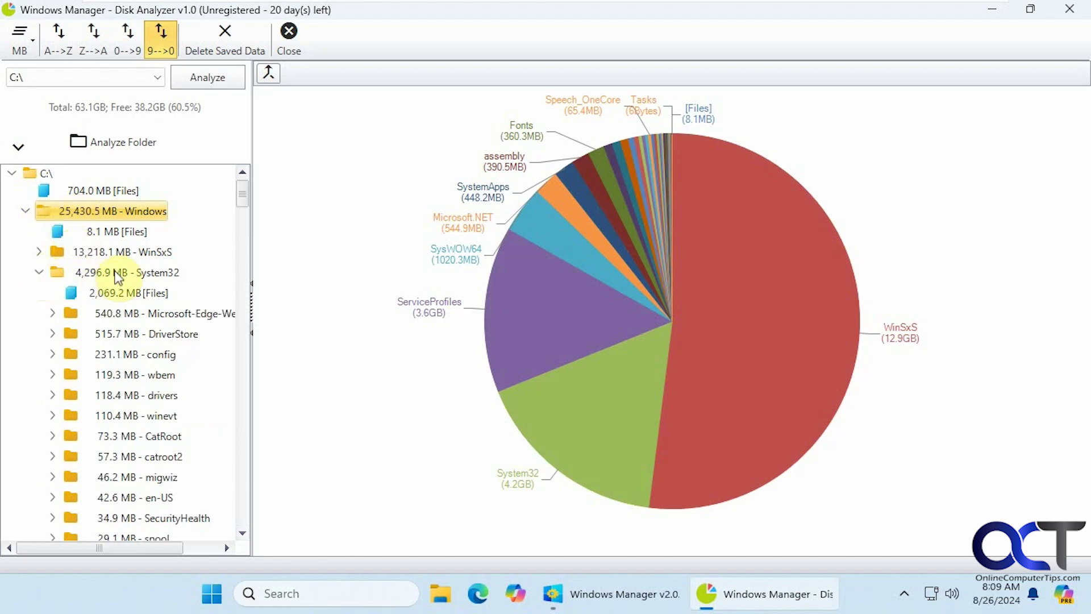
left_click(118, 273)
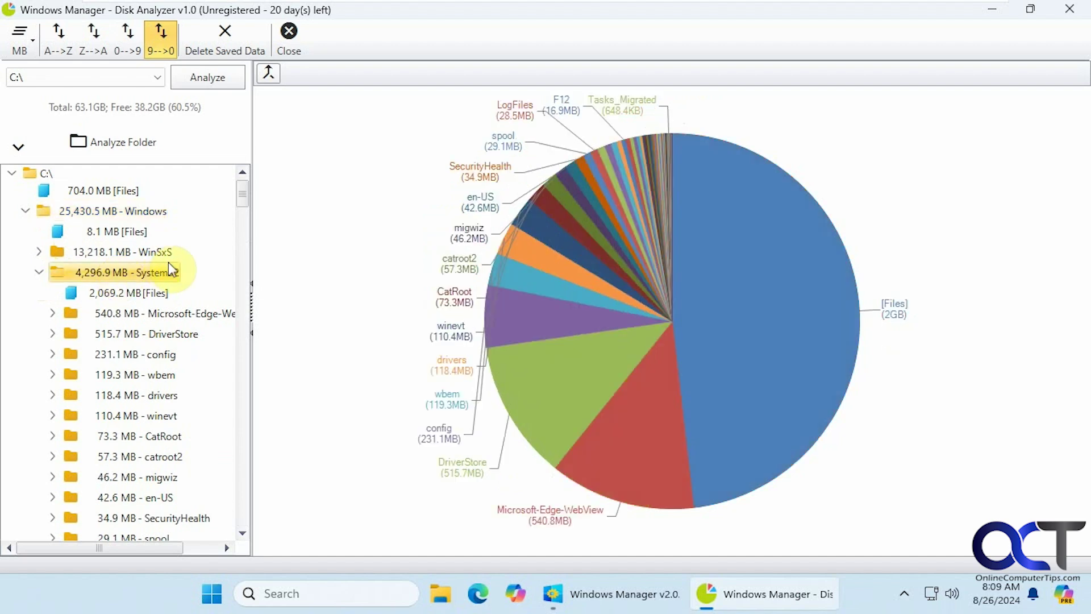
Step: Switch the size units from MB to GB and close the Disk Analyzer
left_click(26, 41)
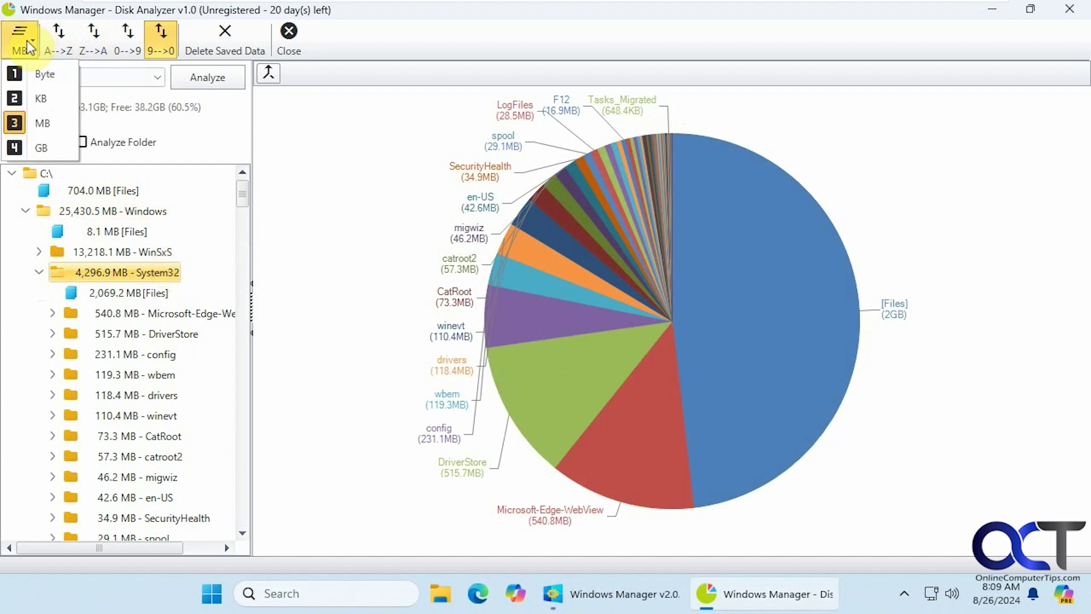
left_click(44, 147)
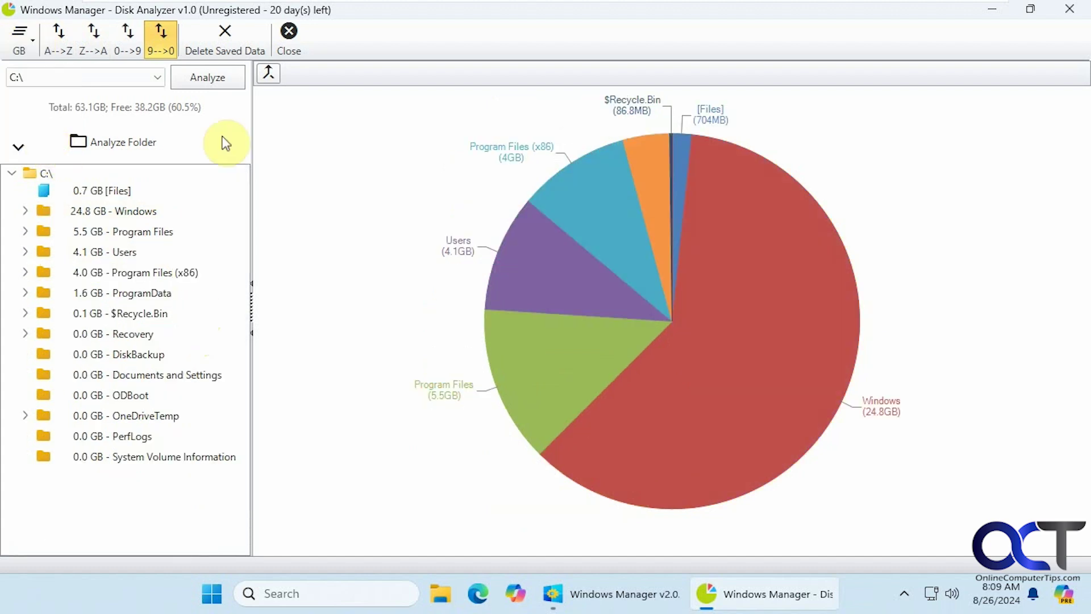
left_click(292, 36)
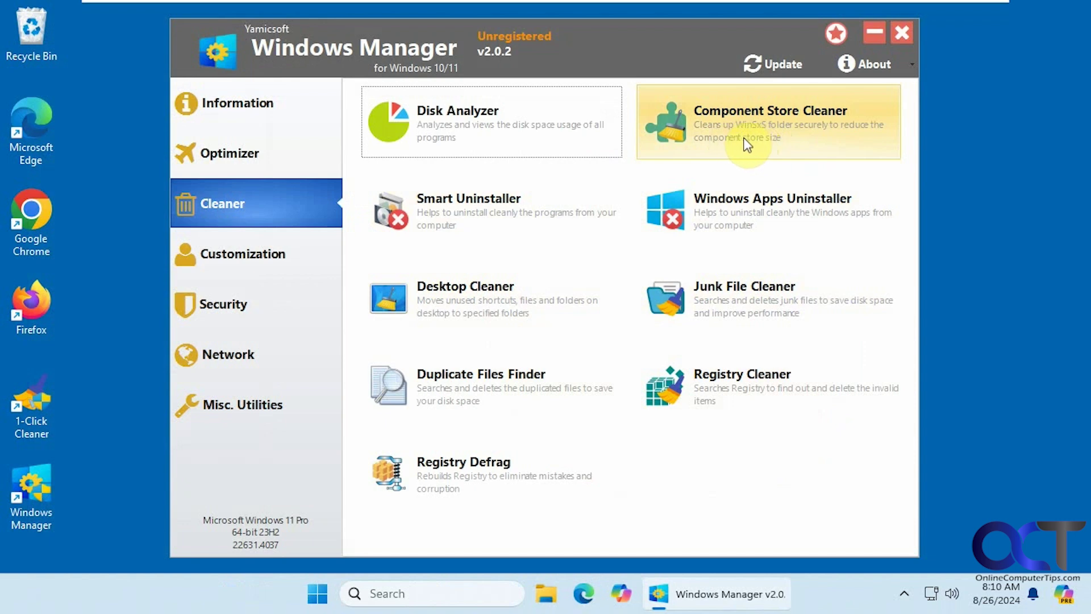
left_click(551, 223)
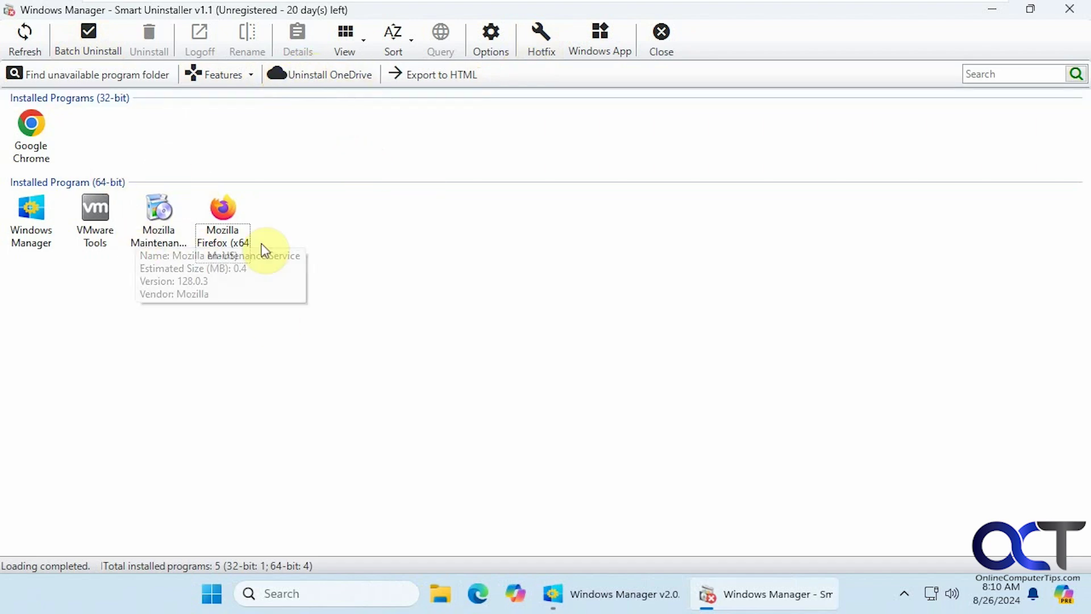
left_click(1069, 11)
Step: Uninstall the Xbox app with Windows Apps Uninstaller, leaving 39 apps totalling 2.9 GB
left_click(776, 218)
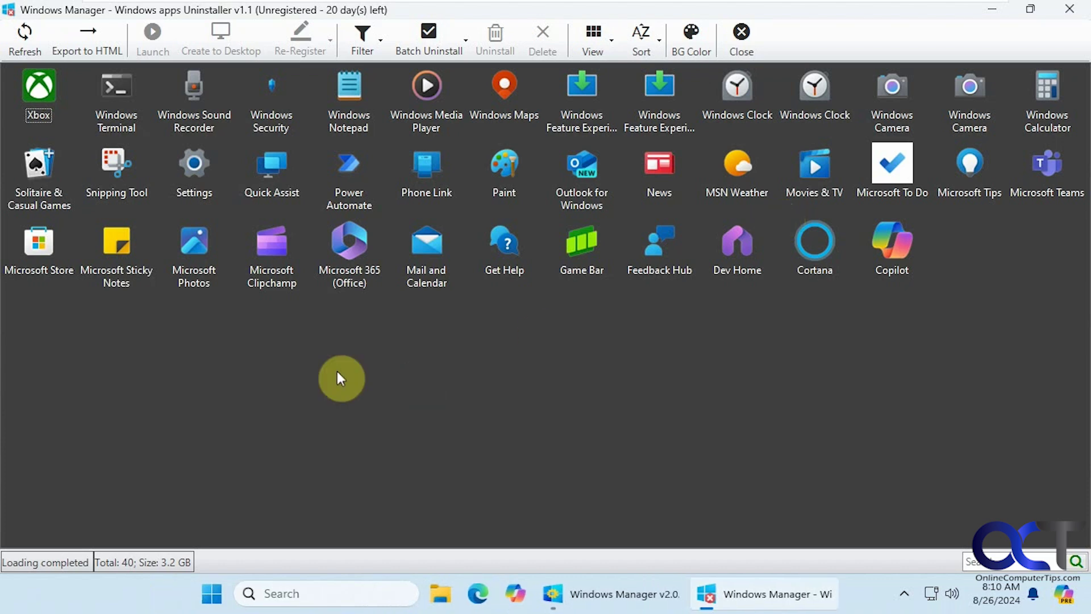
left_click(38, 99)
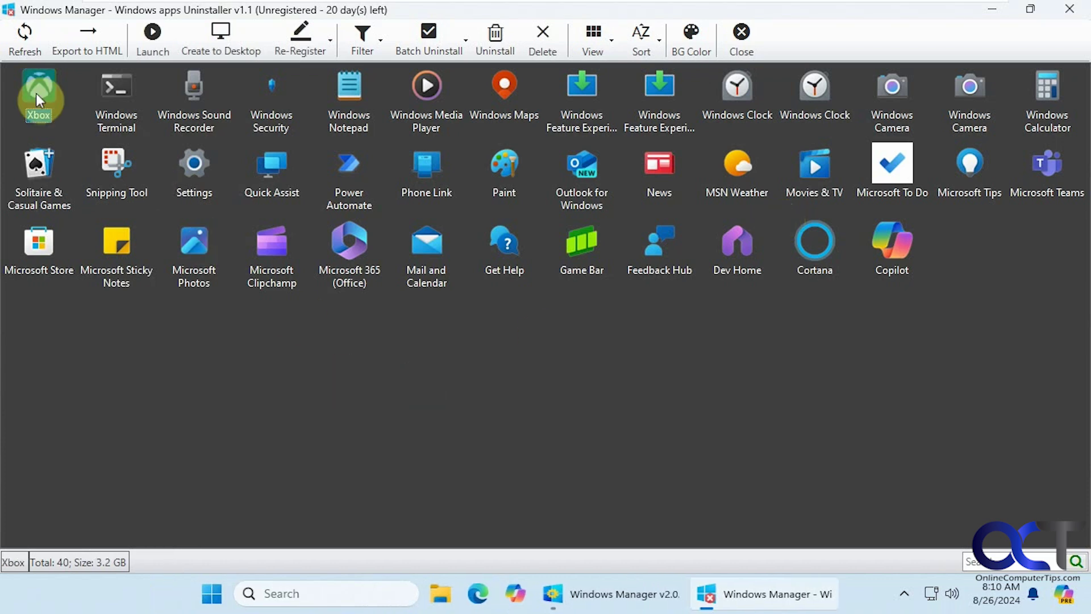
left_click(503, 45)
left_click(588, 352)
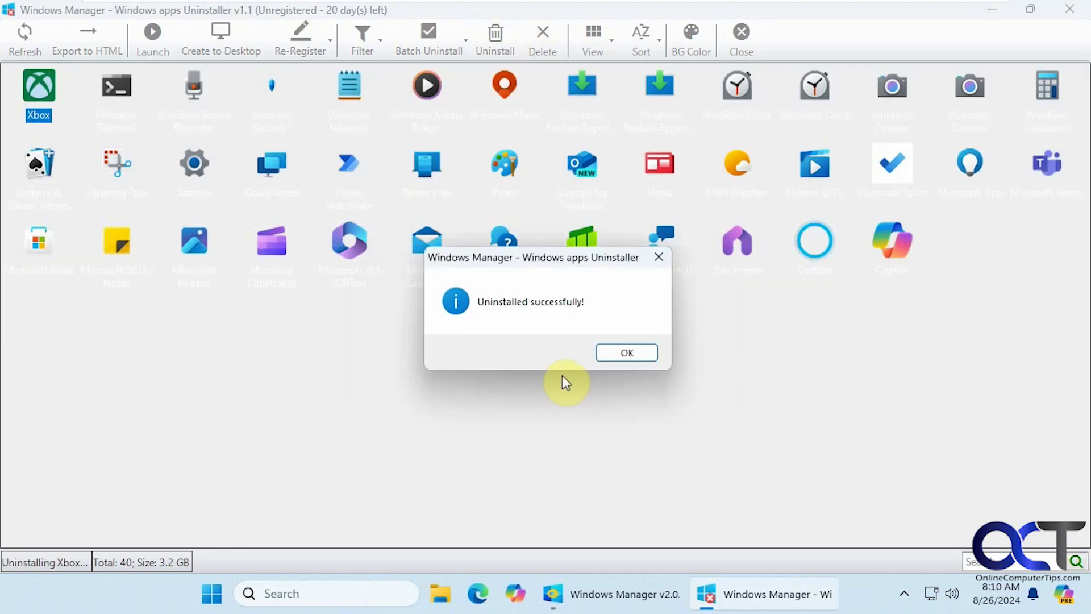
left_click(642, 355)
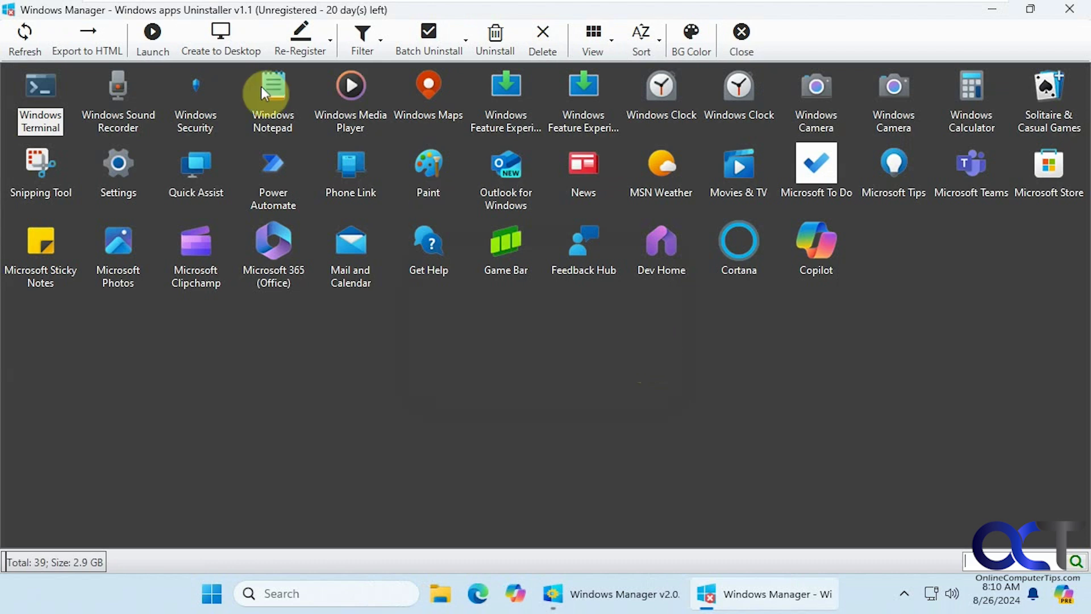
mouse_move(267, 119)
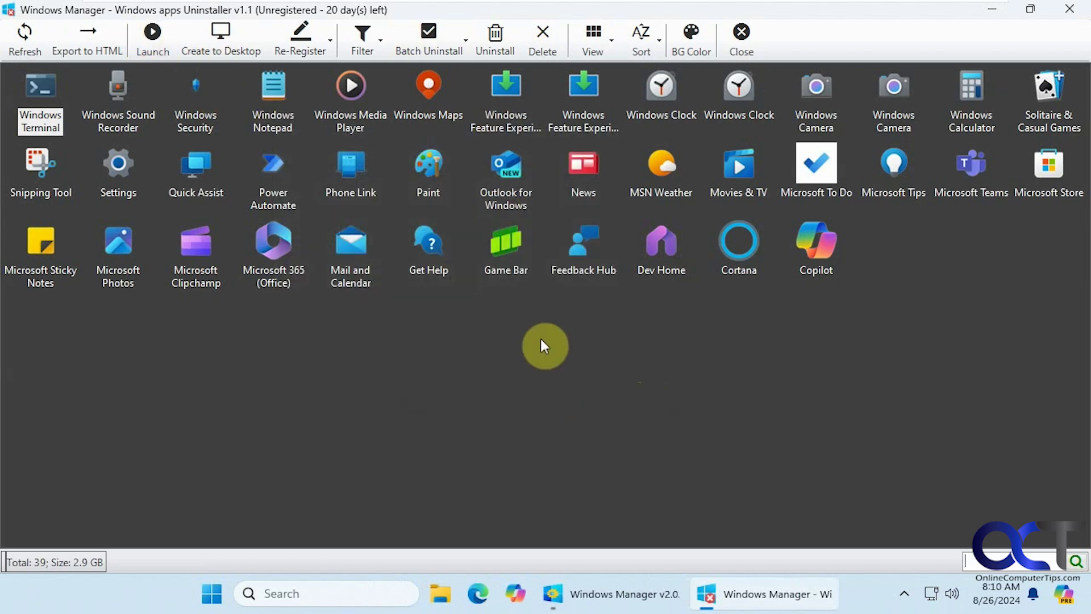
left_click(1070, 8)
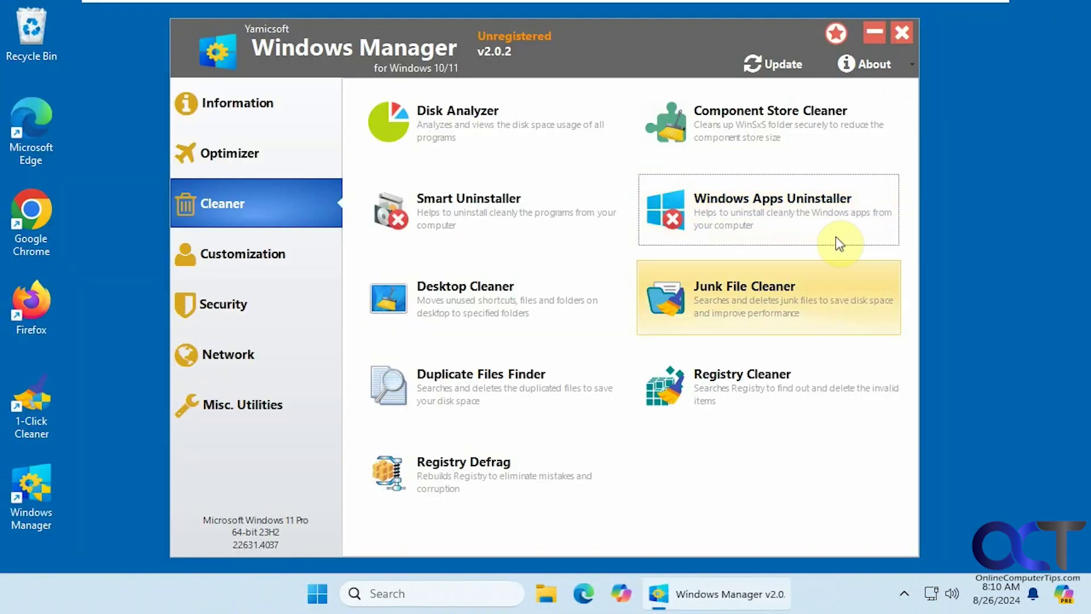
left_click(513, 309)
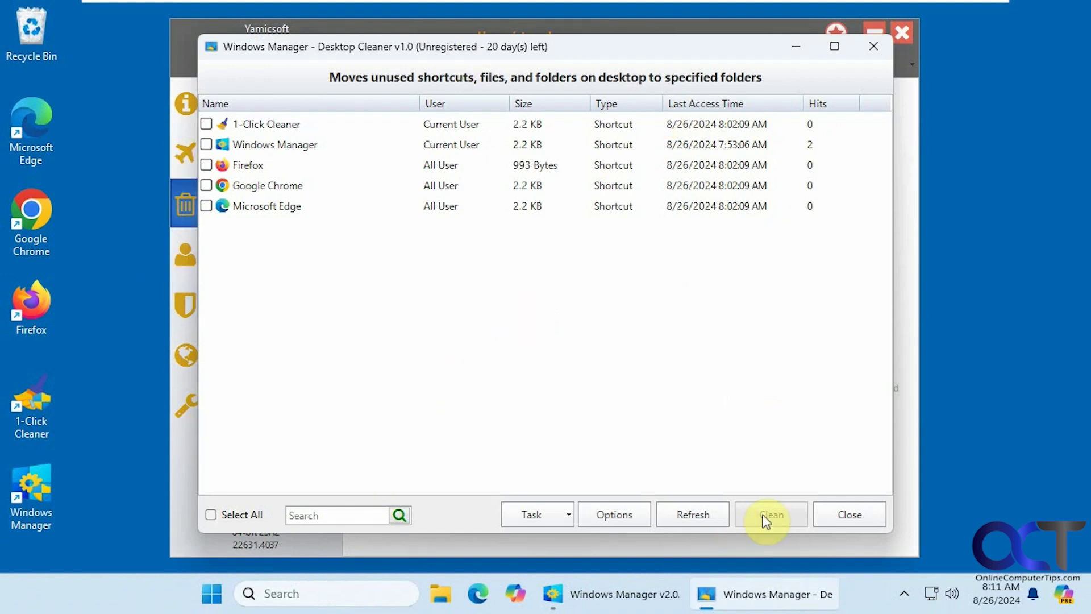
left_click(846, 515)
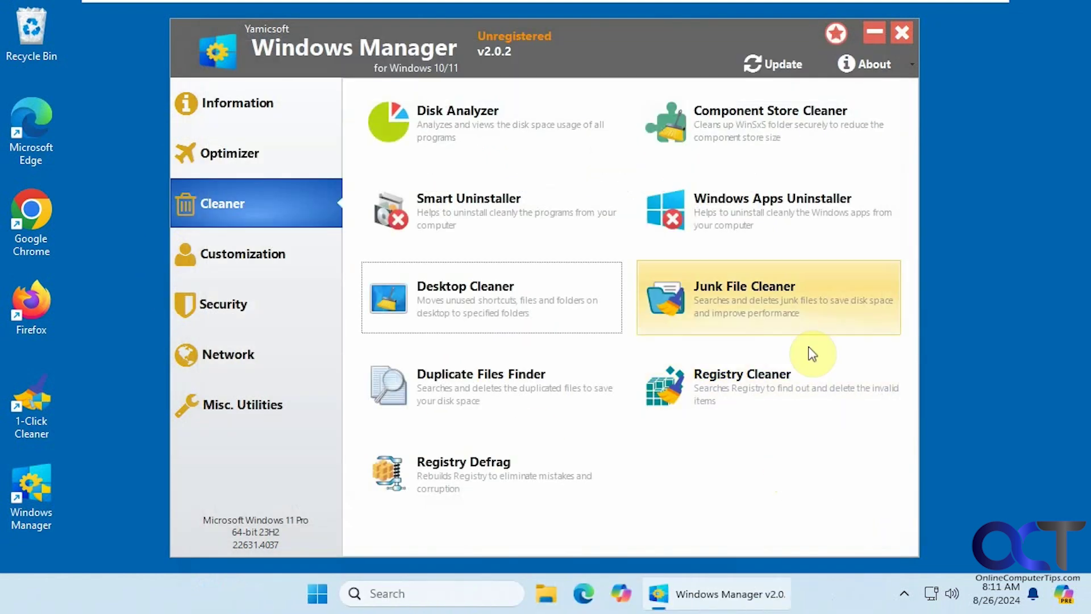
left_click(790, 307)
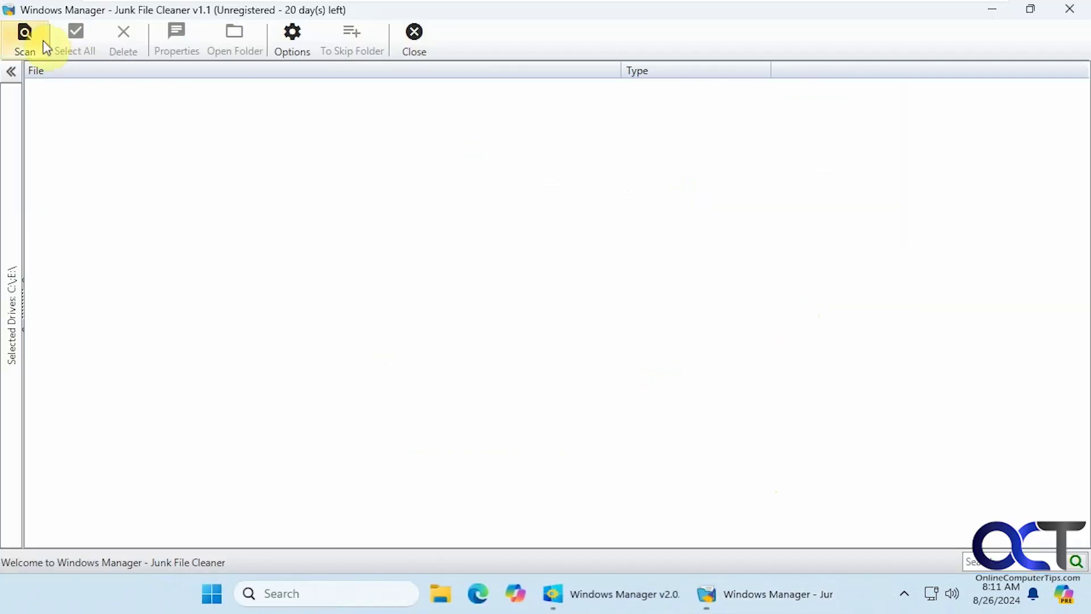
left_click(44, 46)
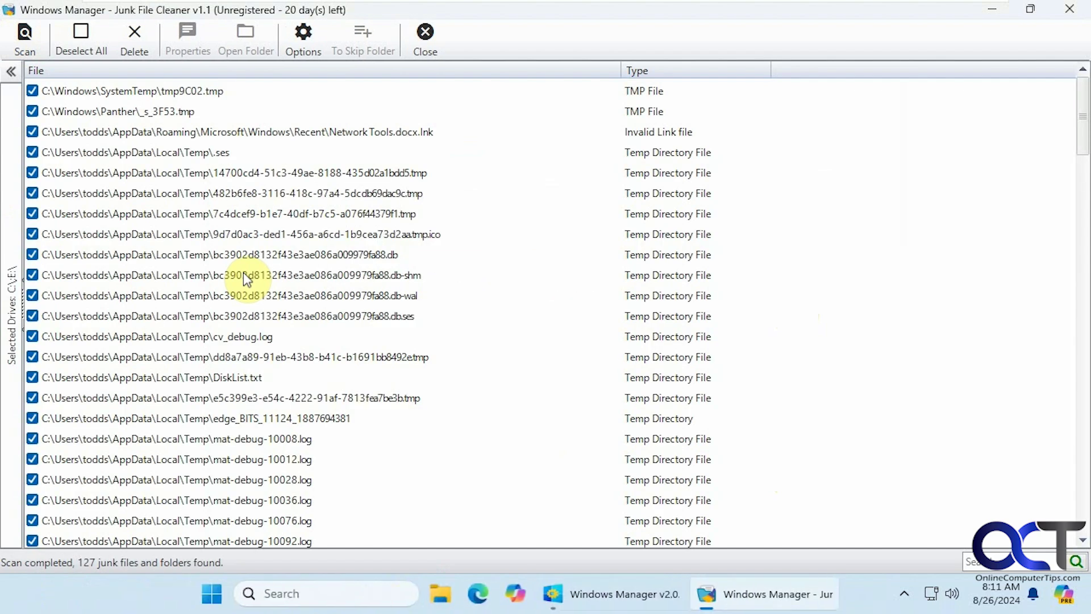
scroll(396, 360, "down", 3)
scroll(393, 358, "up", 2)
scroll(392, 357, "up", 2)
scroll(387, 352, "down", 5)
scroll(386, 355, "up", 5)
scroll(386, 355, "up", 1)
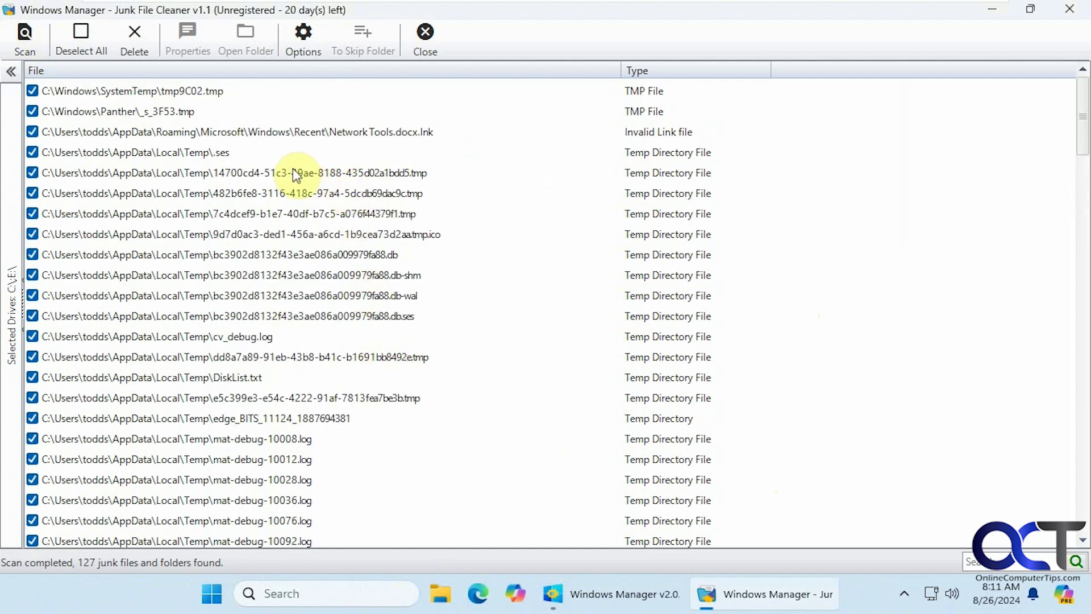
left_click(1070, 8)
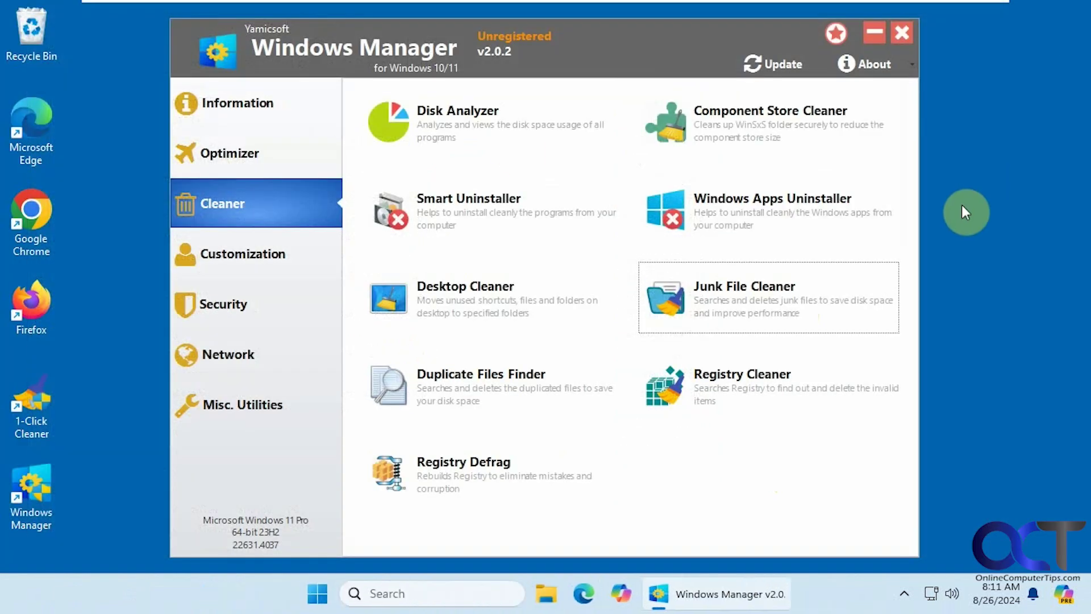
Step: In Duplicate Files Finder, enable 'Find the specified folder(s)', cancel adding a folder, then close it
left_click(544, 387)
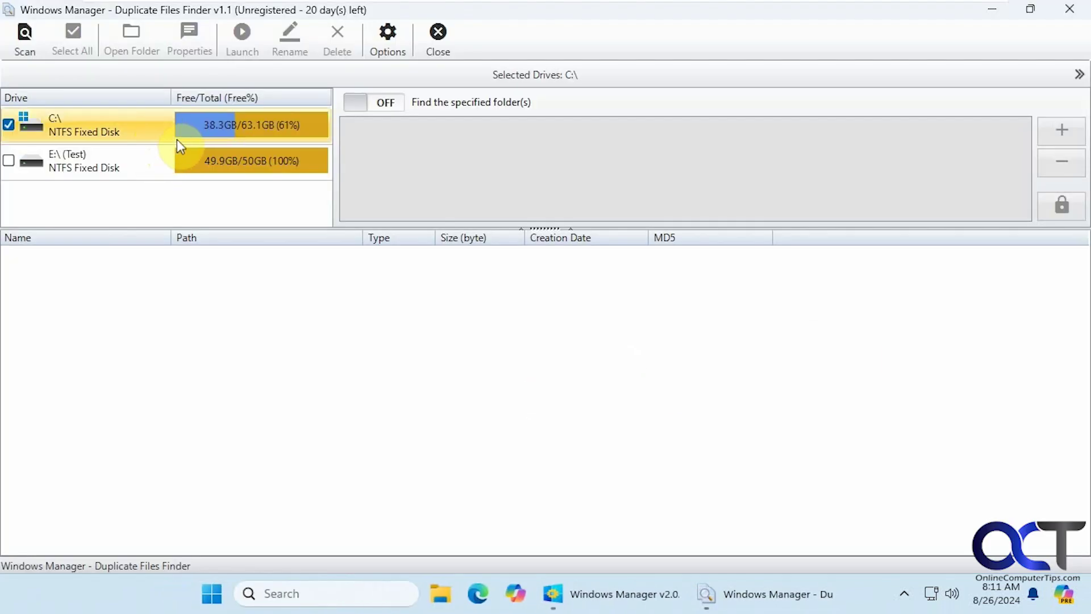
left_click(377, 108)
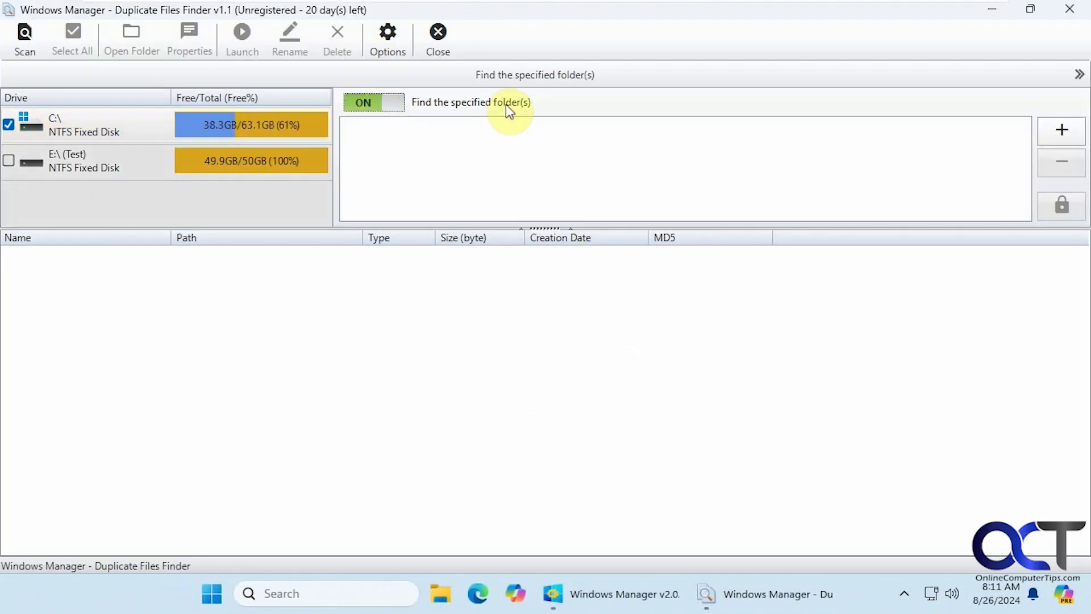
left_click(1064, 133)
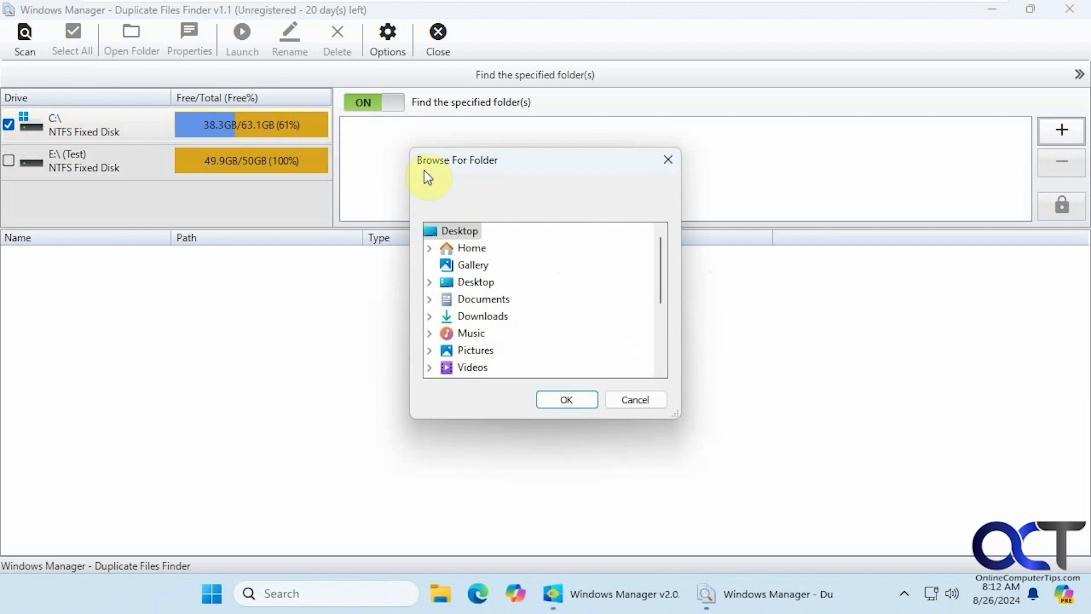
left_click(631, 401)
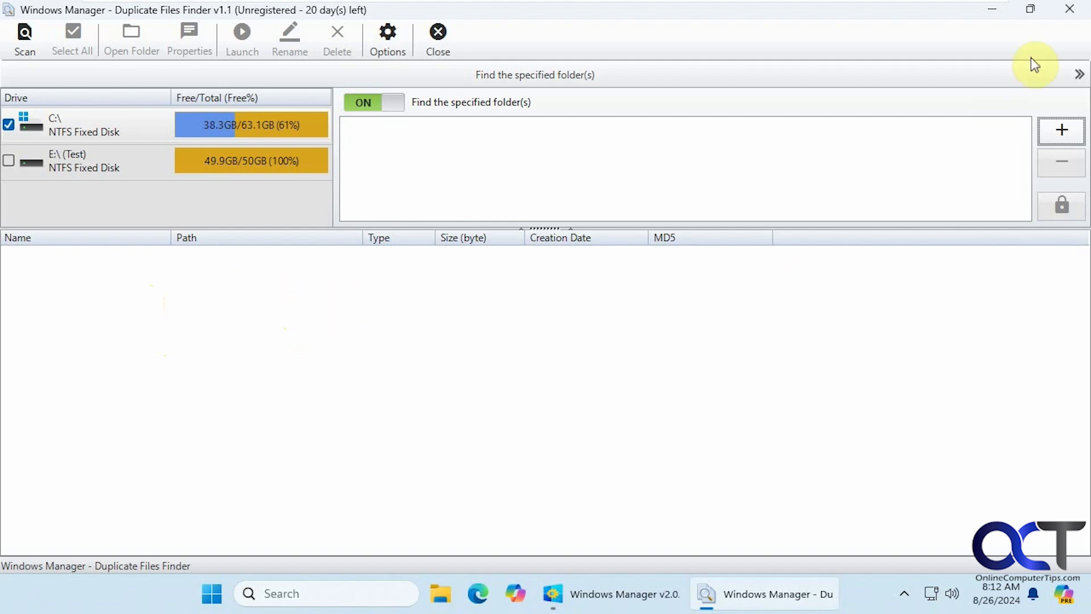
left_click(1070, 10)
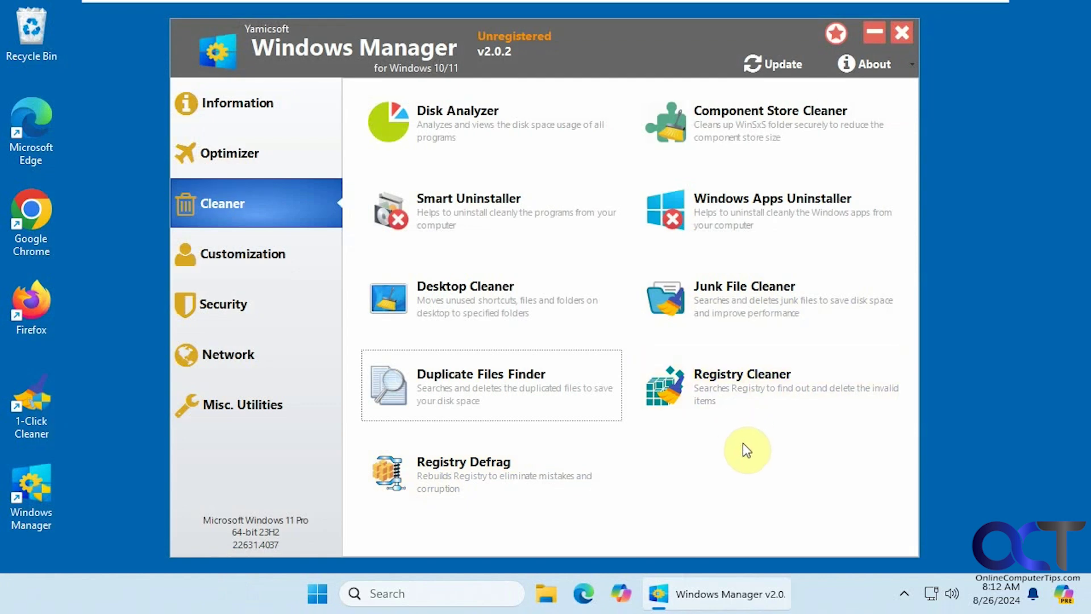
Step: Open the Custom System settings from the Customization category
left_click(272, 254)
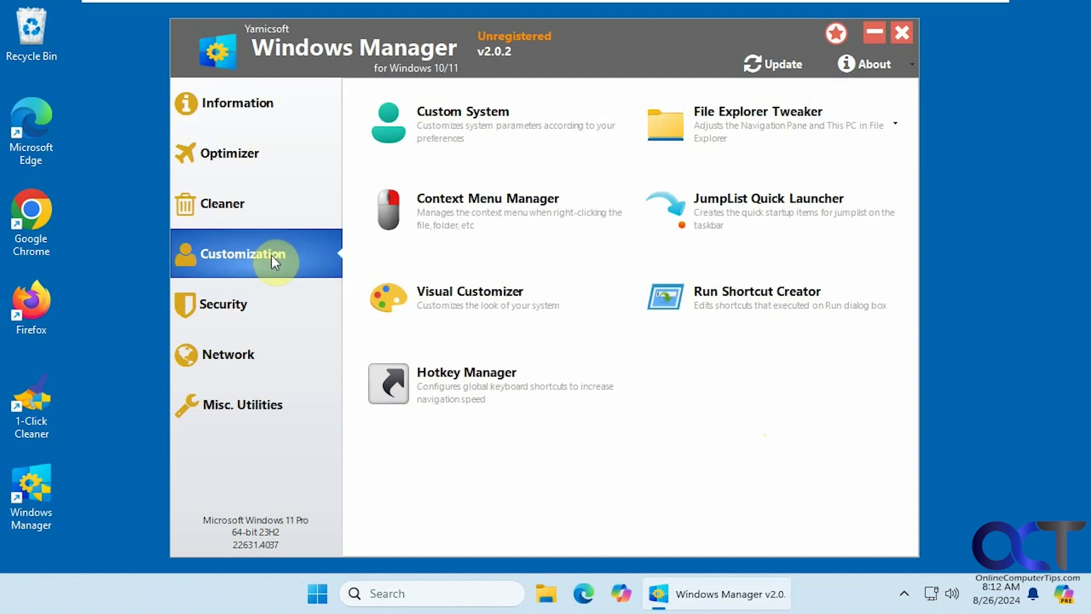
left_click(465, 118)
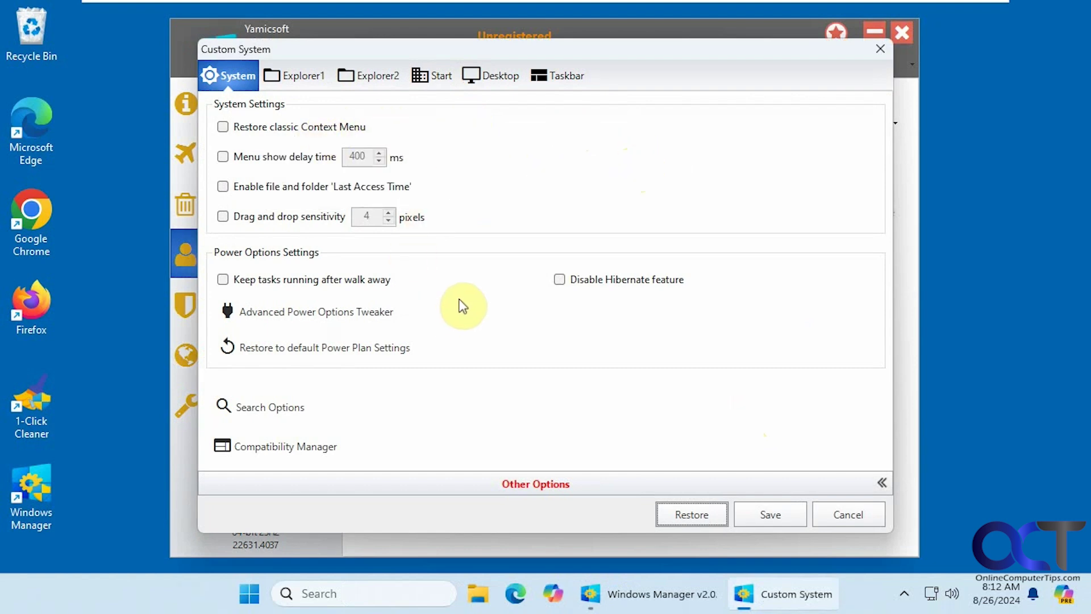
Step: Browse the view, explorer and Start menu tabs, briefly opening and closing Start Menu Manager
left_click(307, 77)
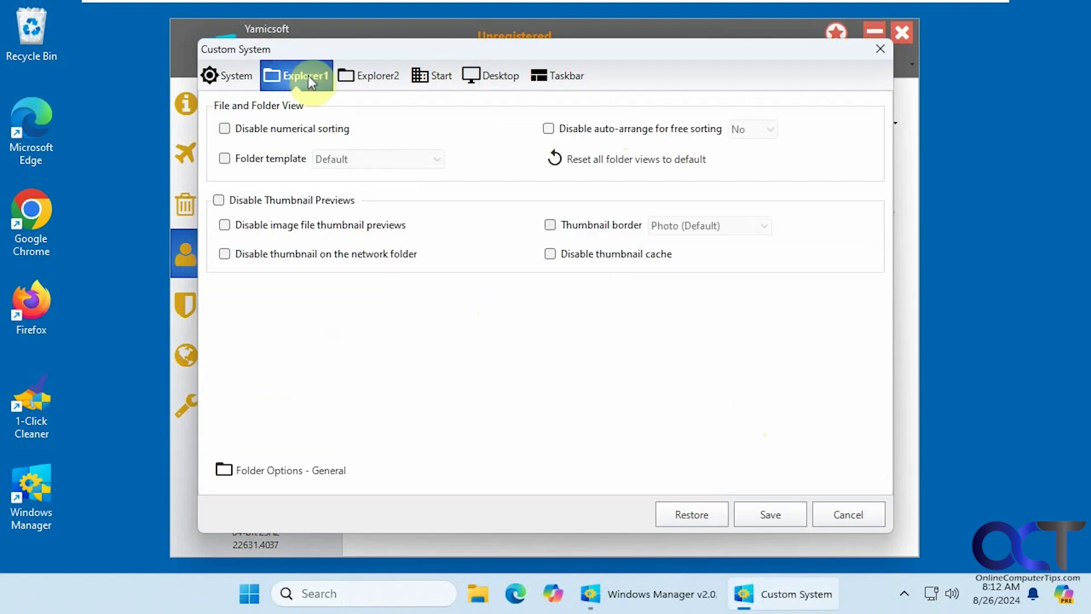
left_click(352, 74)
left_click(426, 75)
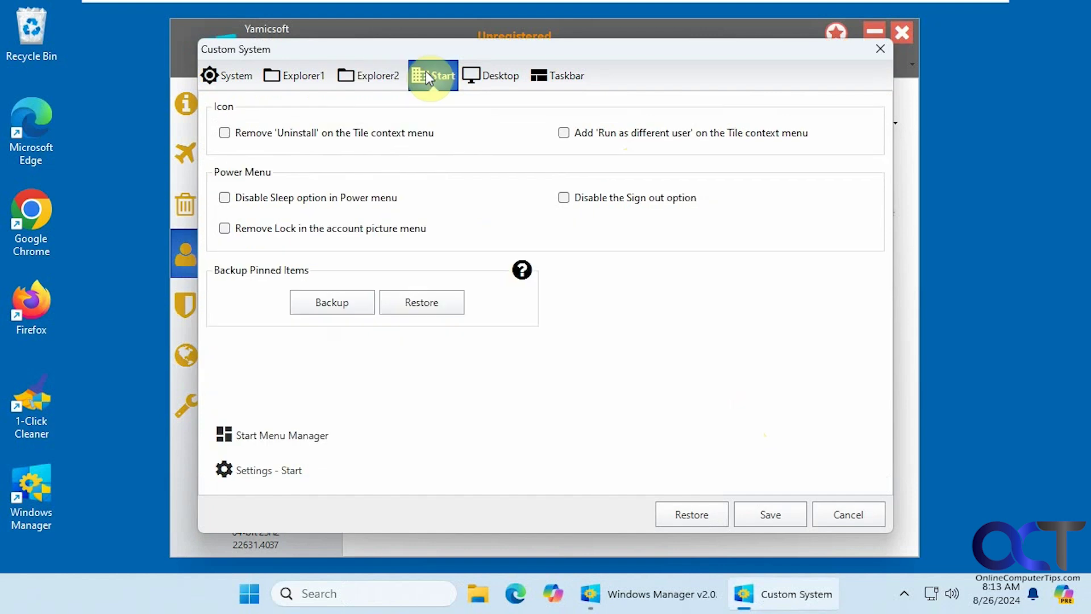
left_click(308, 442)
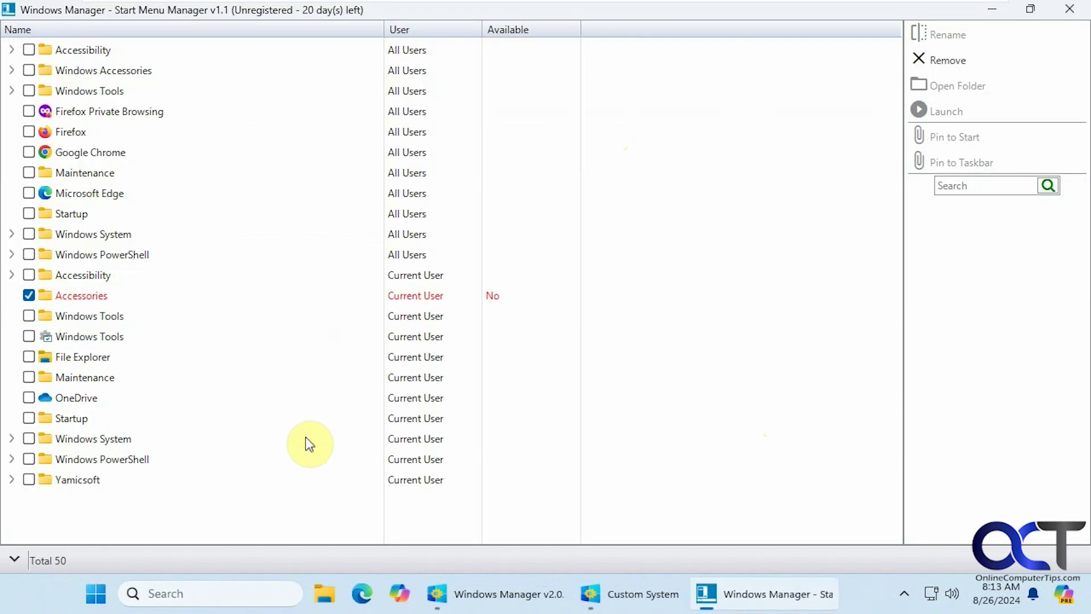
left_click(1070, 9)
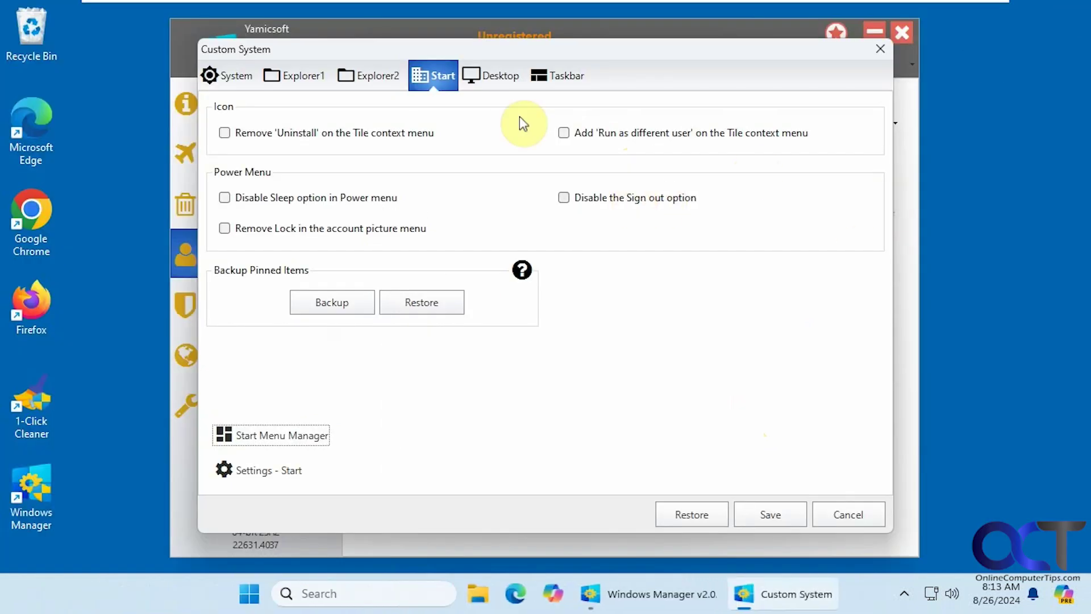
Step: Check the desktop and taskbar options, then cancel Custom System without saving
left_click(503, 81)
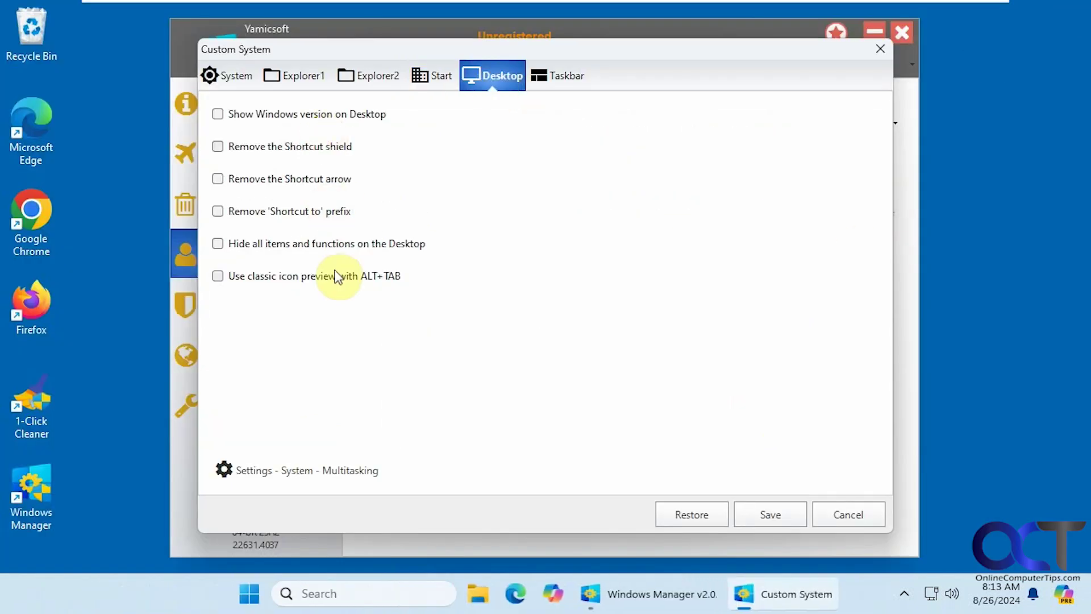
left_click(561, 77)
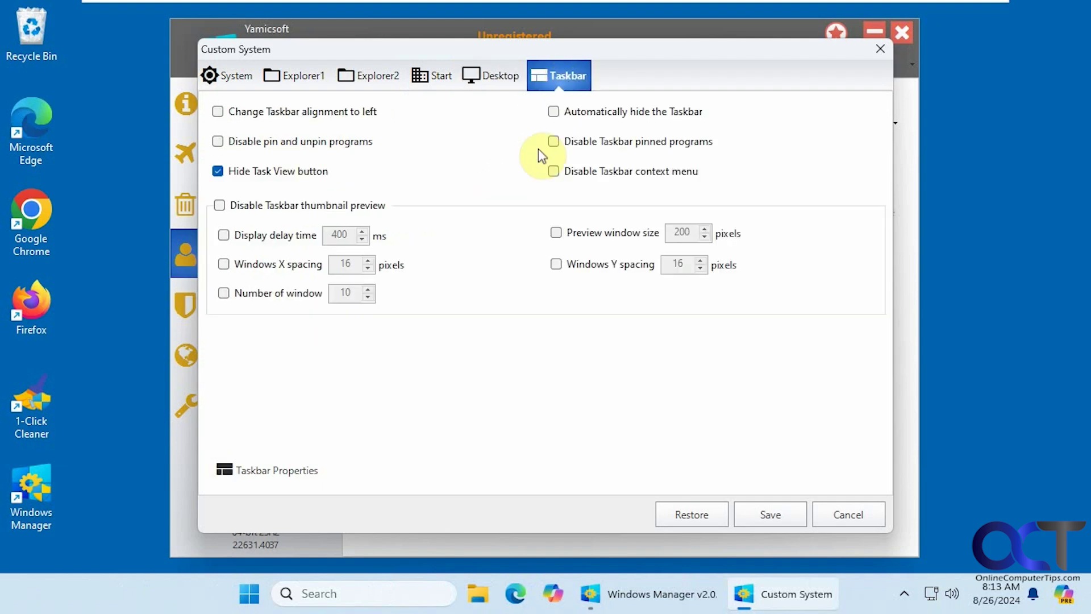
left_click(848, 515)
Step: Open Drag File Action from File Explorer Tweaker and cancel it unchanged
left_click(779, 128)
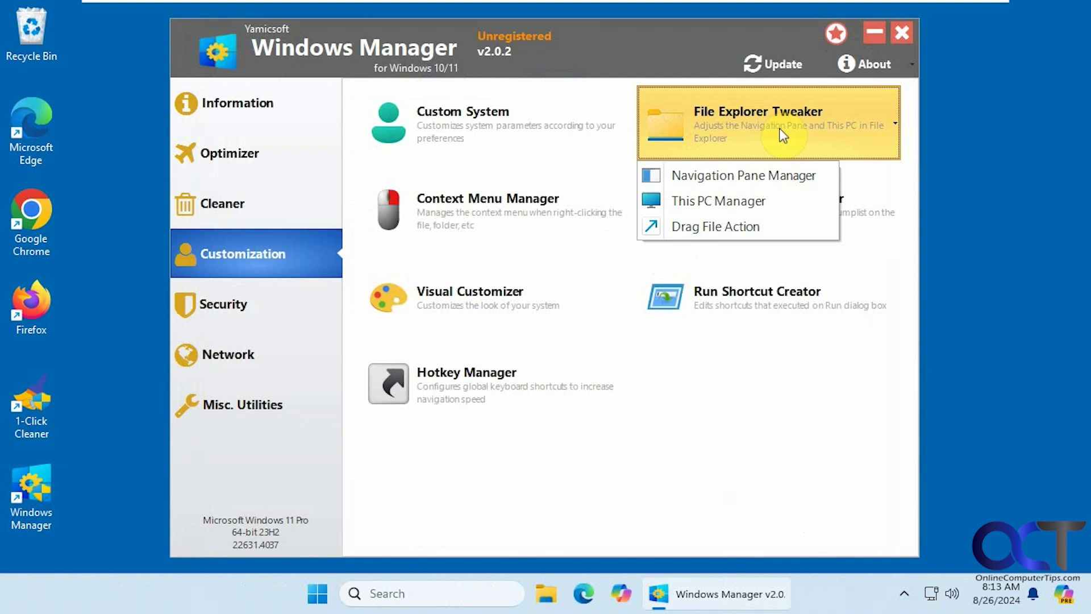
left_click(752, 226)
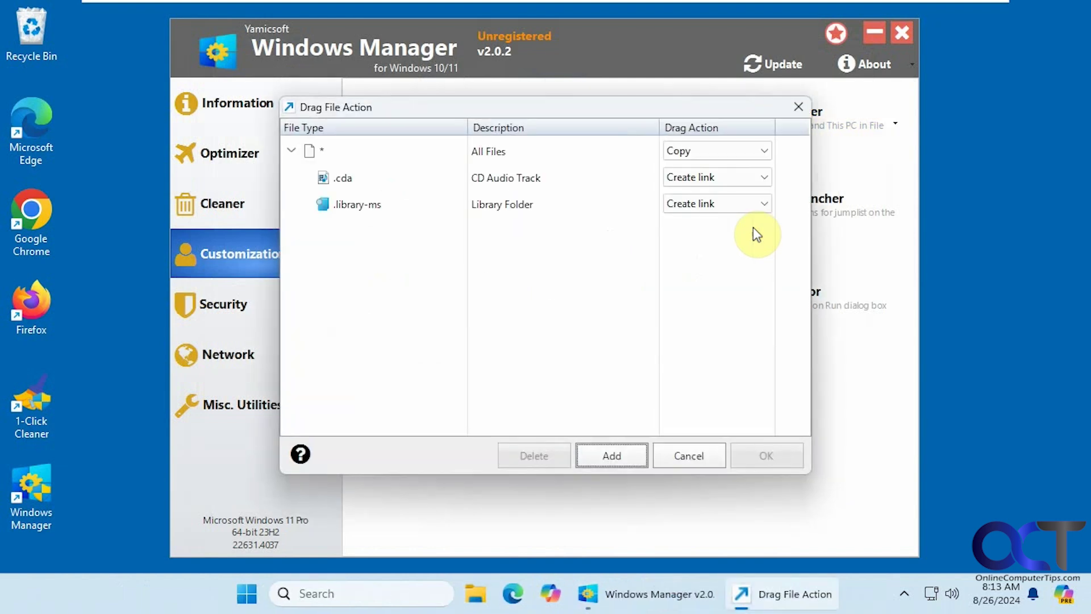
left_click(710, 455)
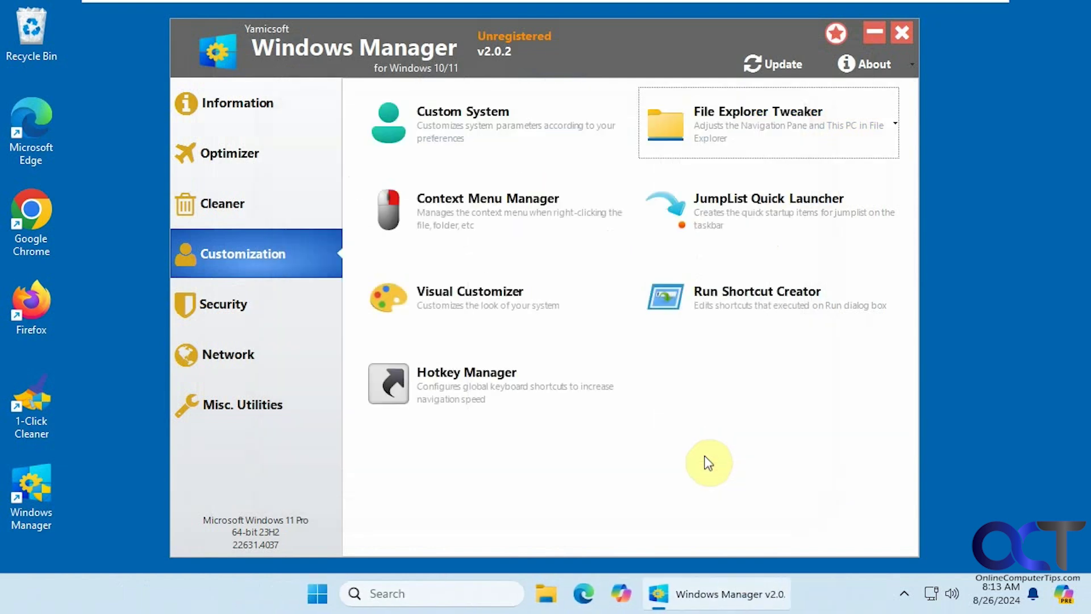
Step: In Context Menu Manager, expand Compressed Folder and Drive, then view and close OpenWithList
left_click(493, 212)
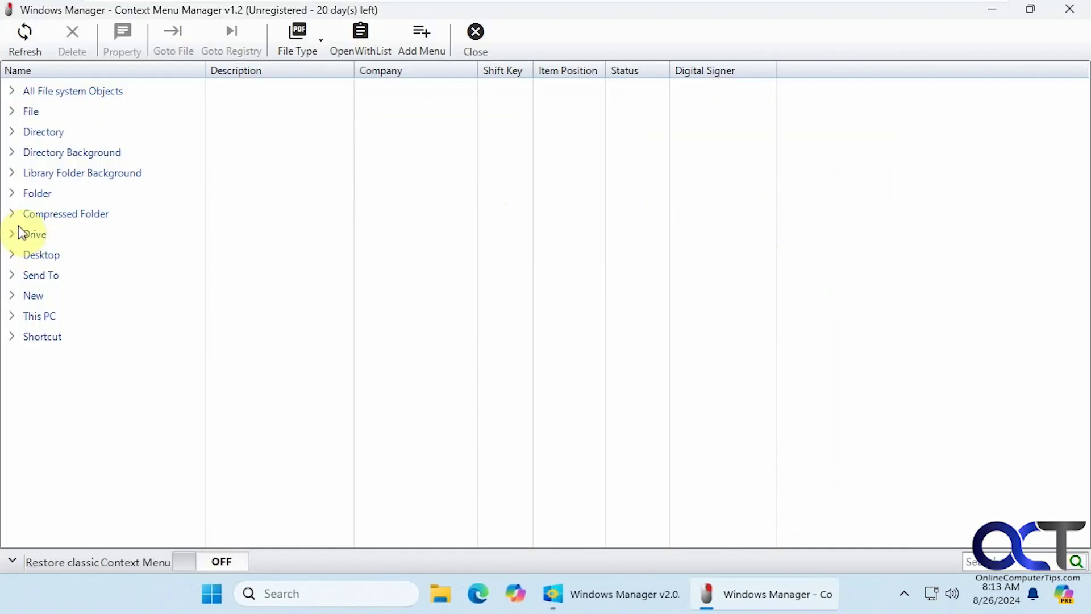
left_click(12, 214)
left_click(11, 213)
left_click(11, 234)
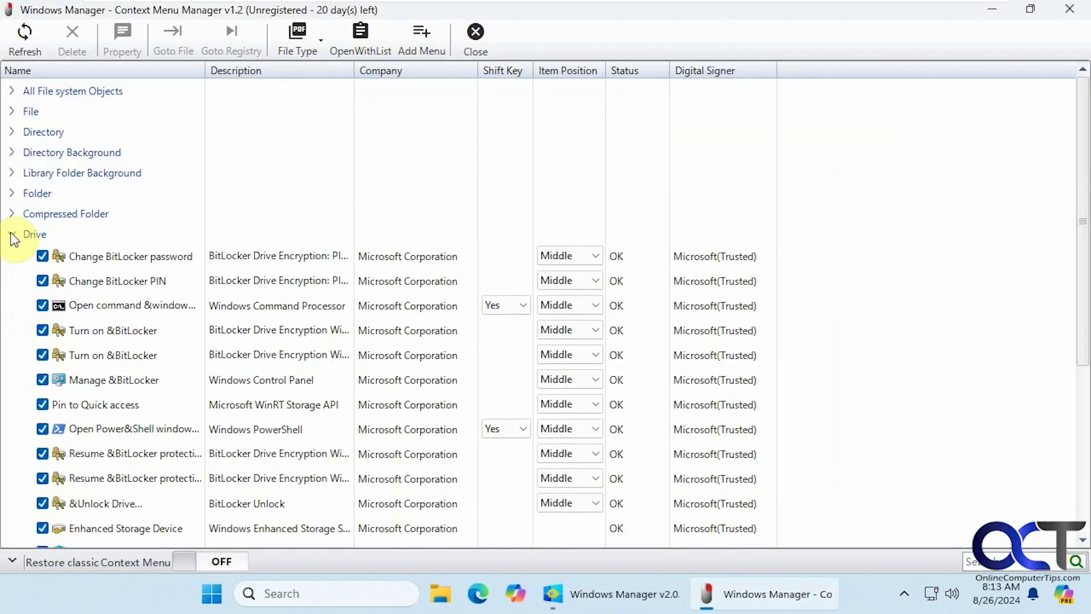
left_click(11, 234)
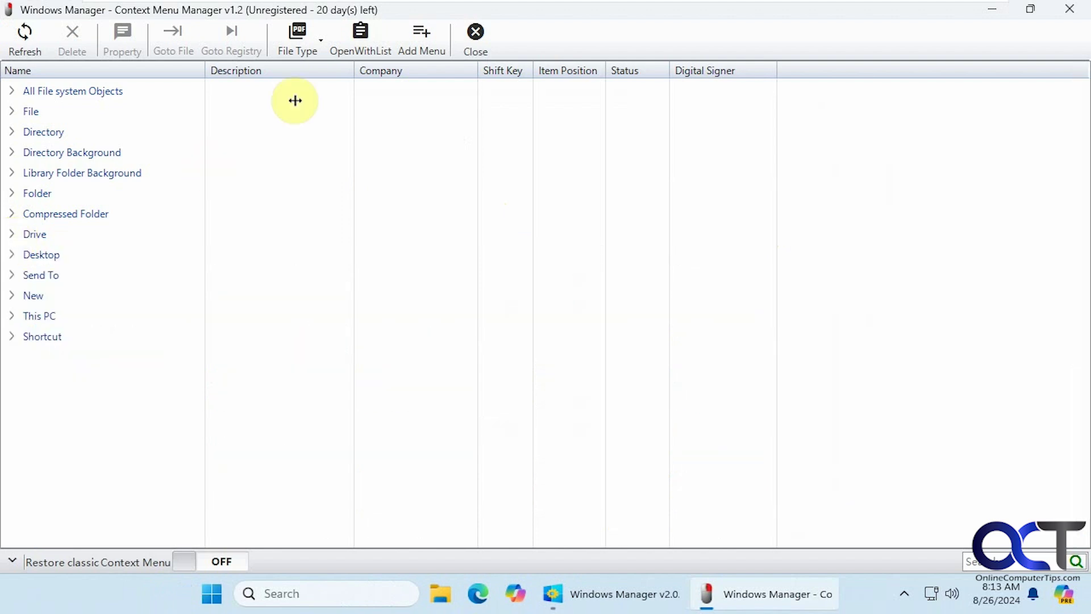
left_click(322, 43)
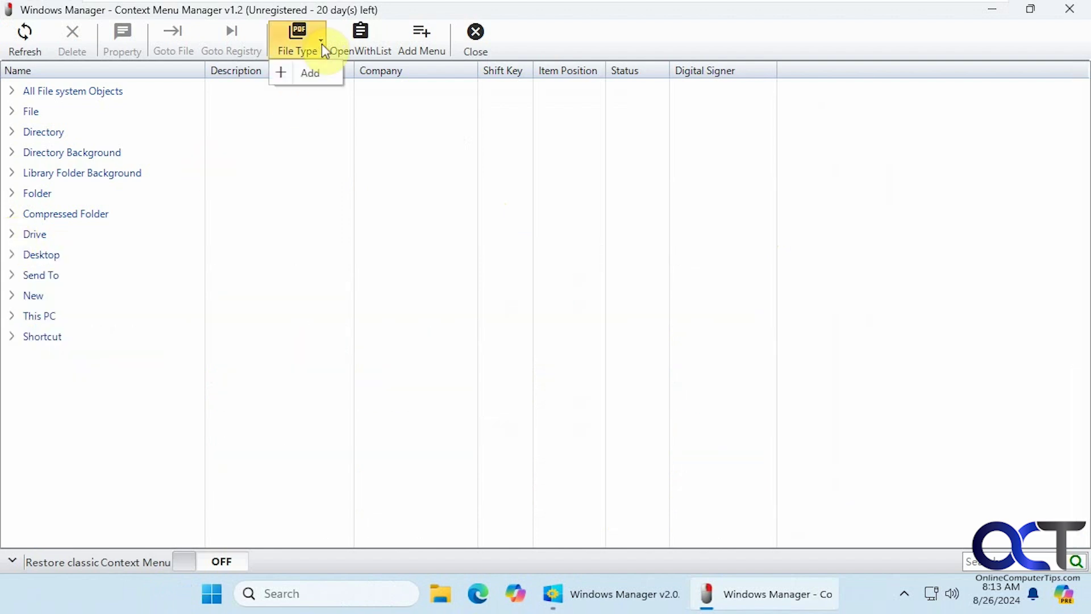
left_click(371, 47)
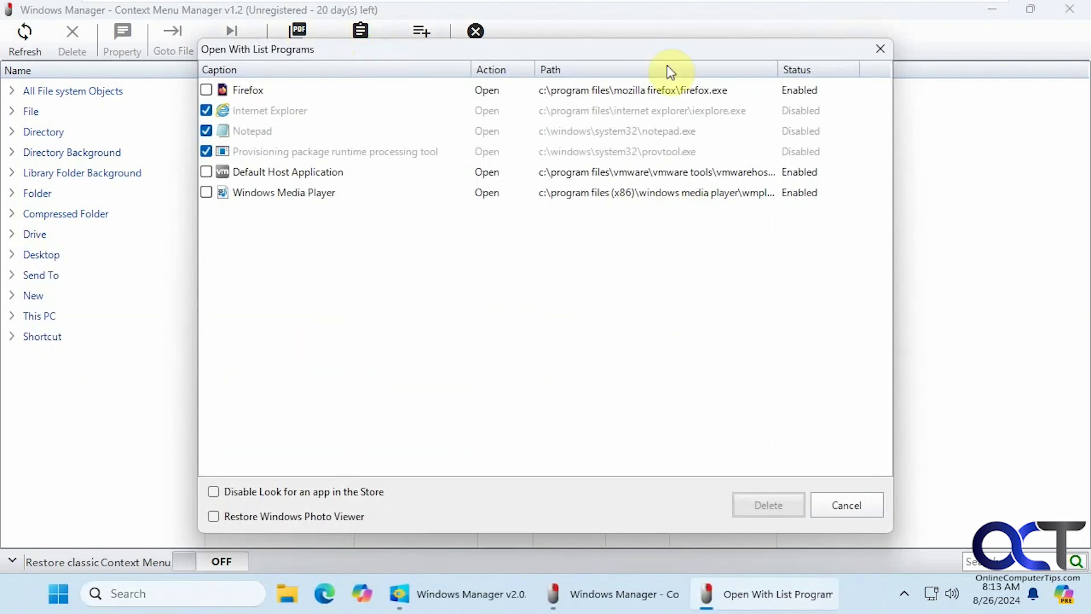
left_click(880, 49)
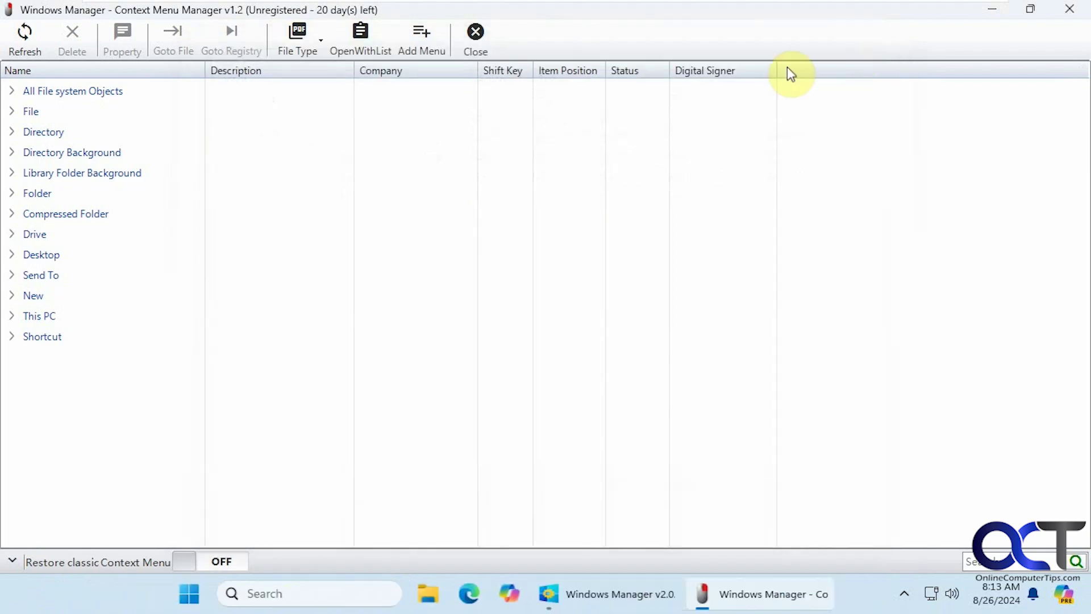
Step: Close Context Menu Manager, dismiss File Explorer's taskbar jump list, then select Visual Customizer
left_click(475, 40)
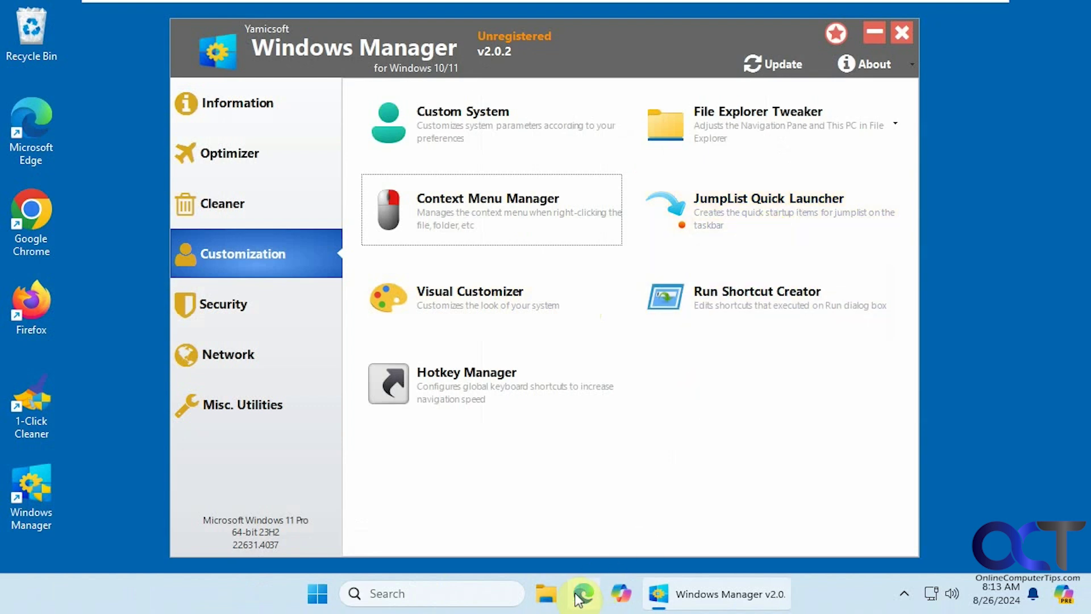
left_click(548, 597)
right_click(549, 597)
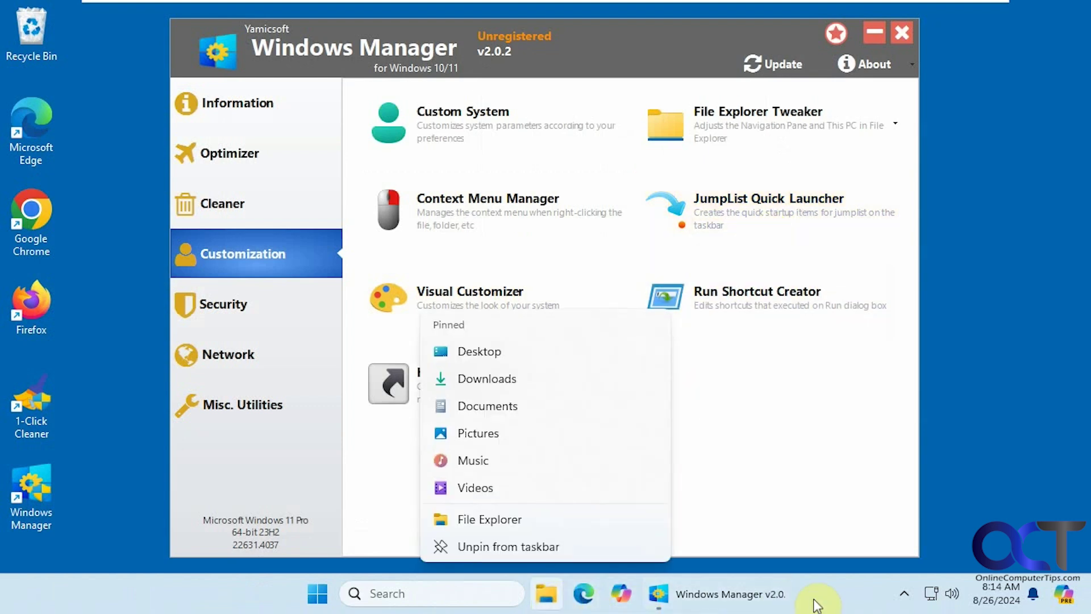
left_click(659, 604)
right_click(548, 598)
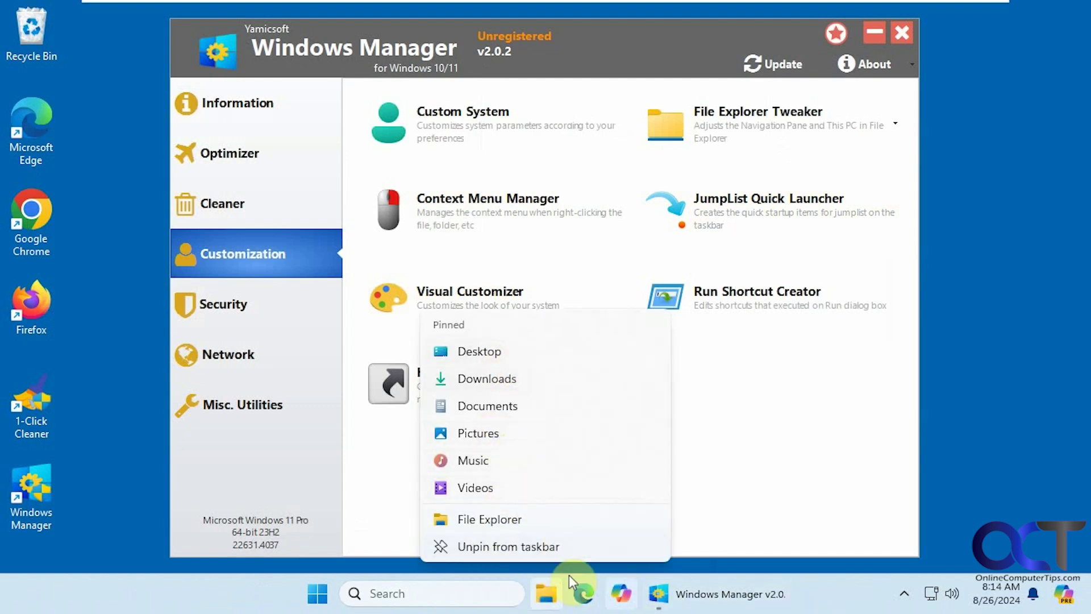
left_click(779, 431)
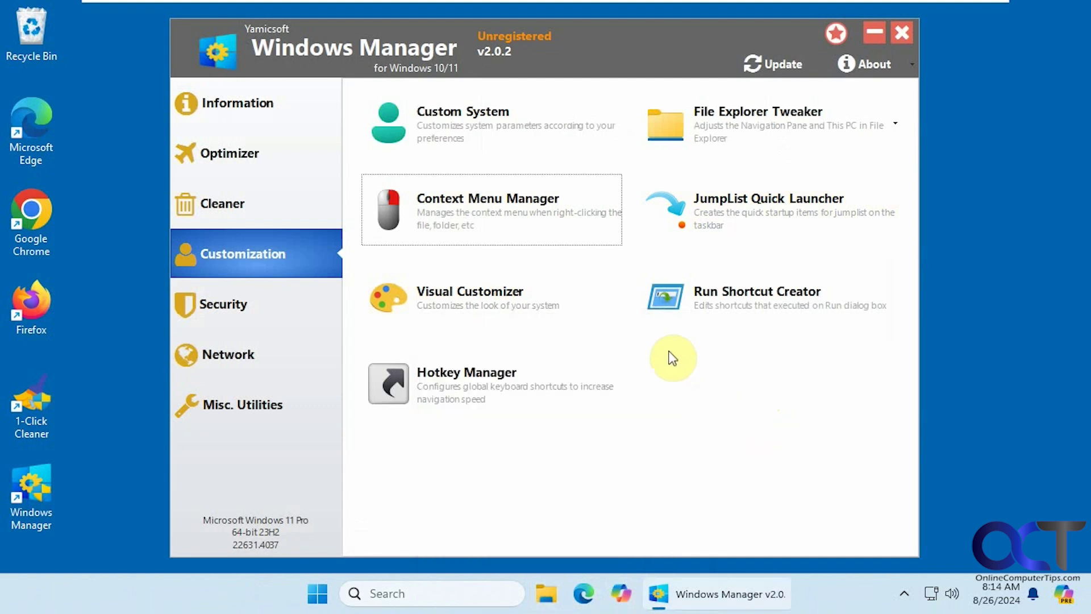
left_click(493, 306)
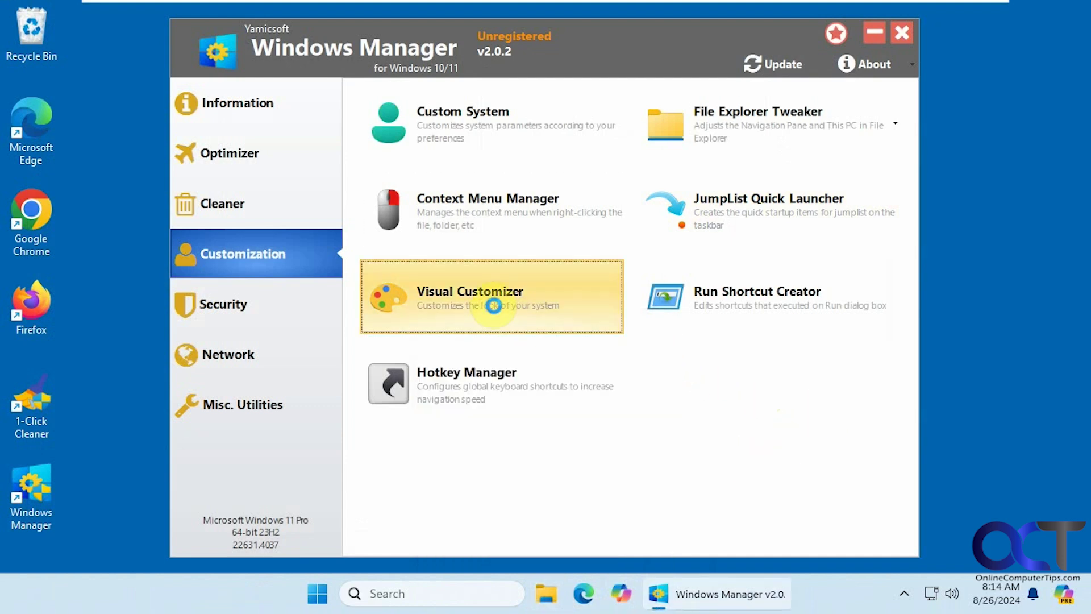
double_click(493, 306)
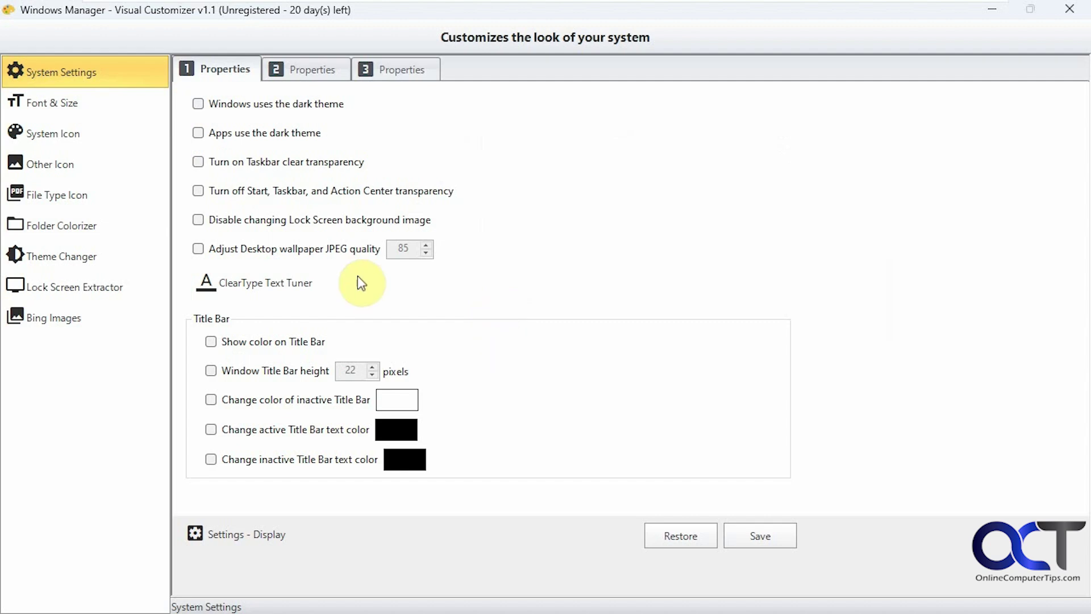
left_click(307, 68)
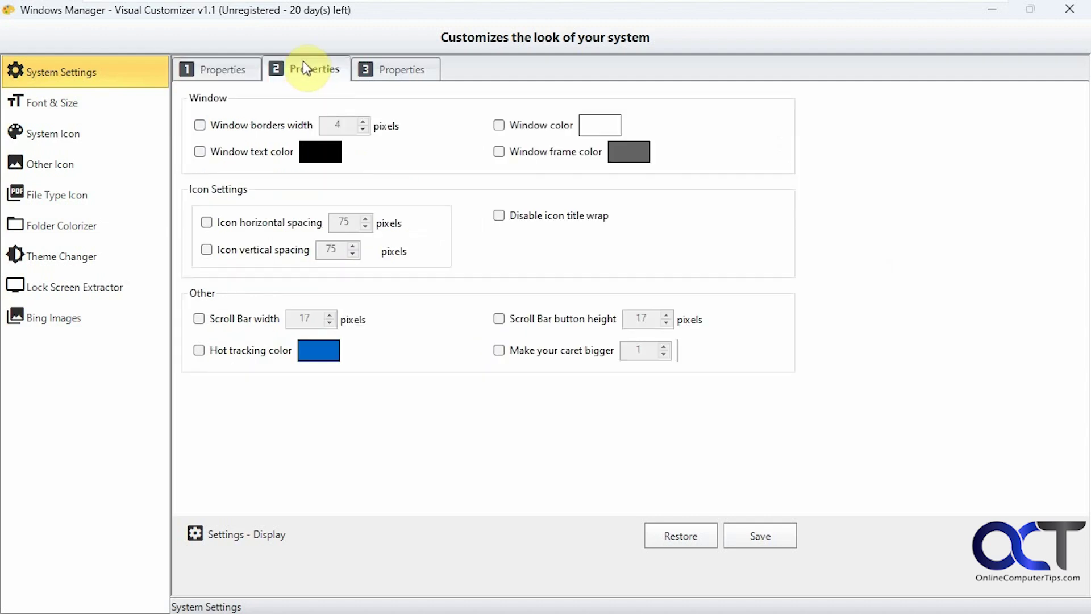
left_click(398, 74)
left_click(68, 105)
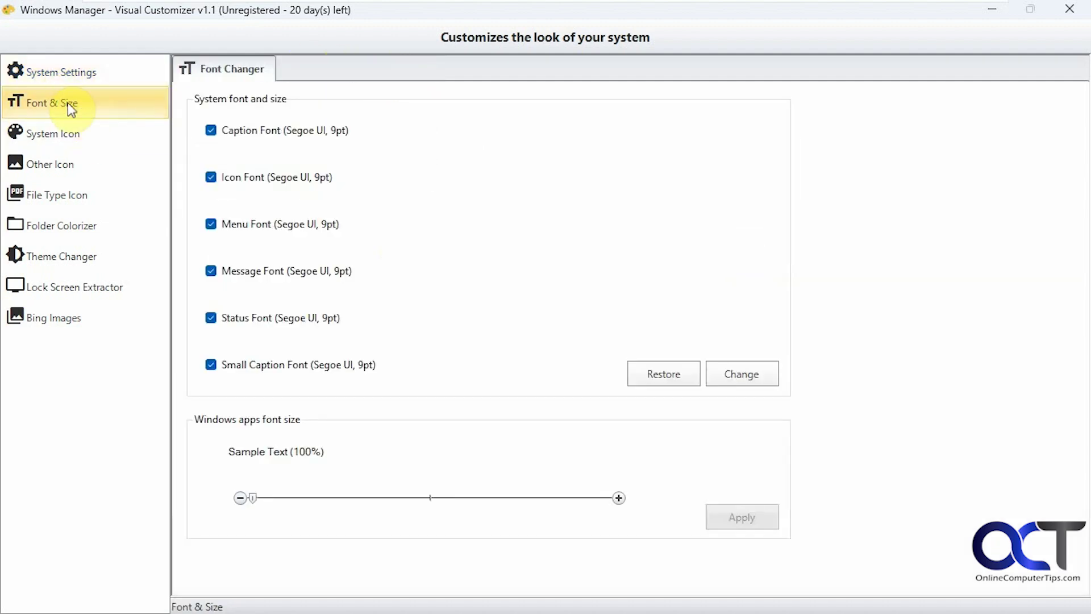
left_click(69, 136)
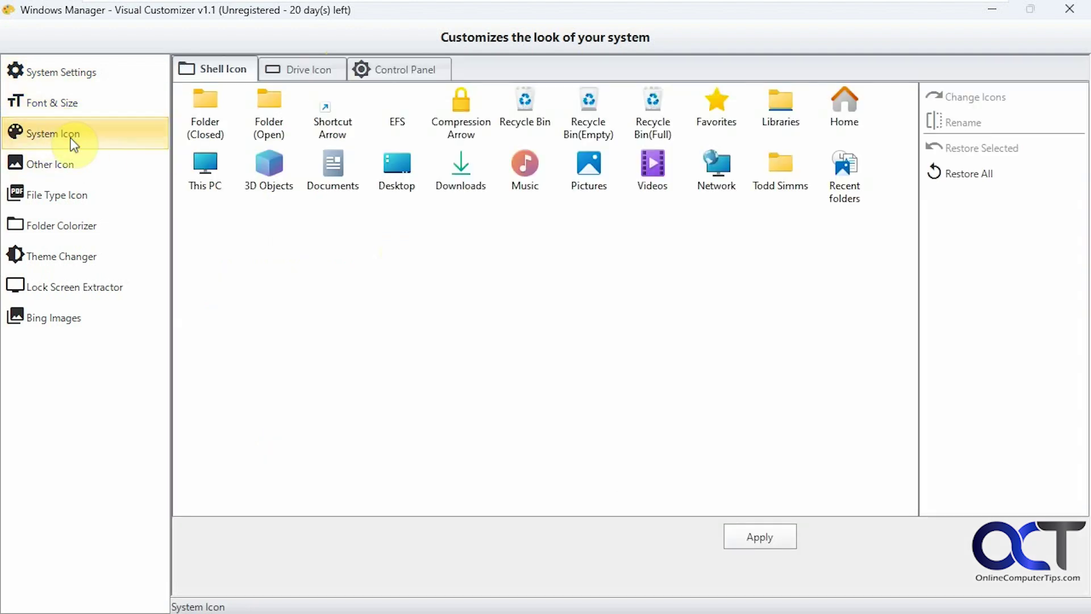
left_click(66, 166)
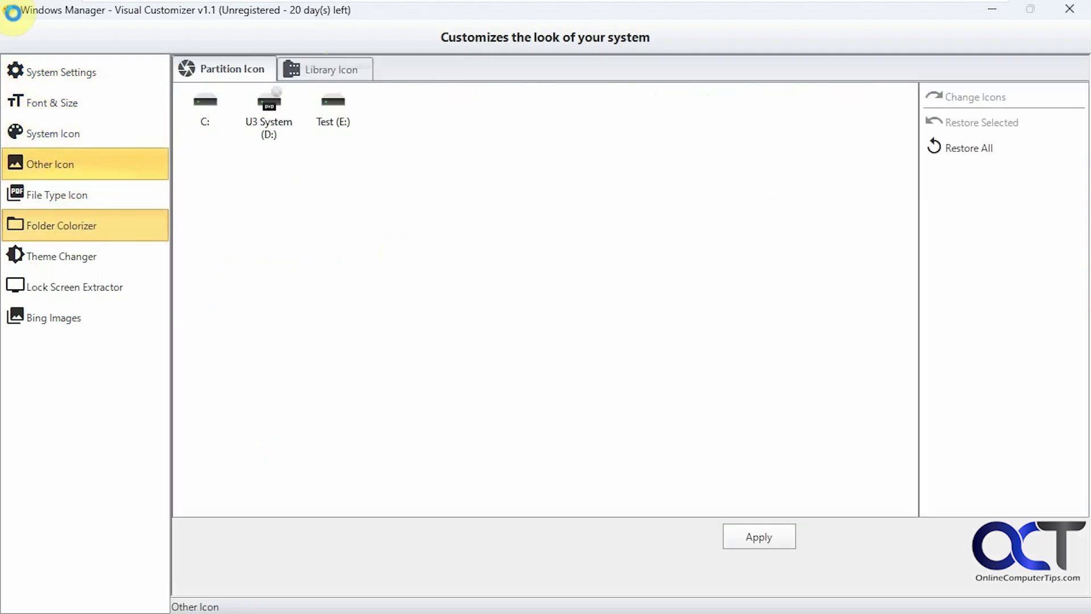
left_click(76, 229)
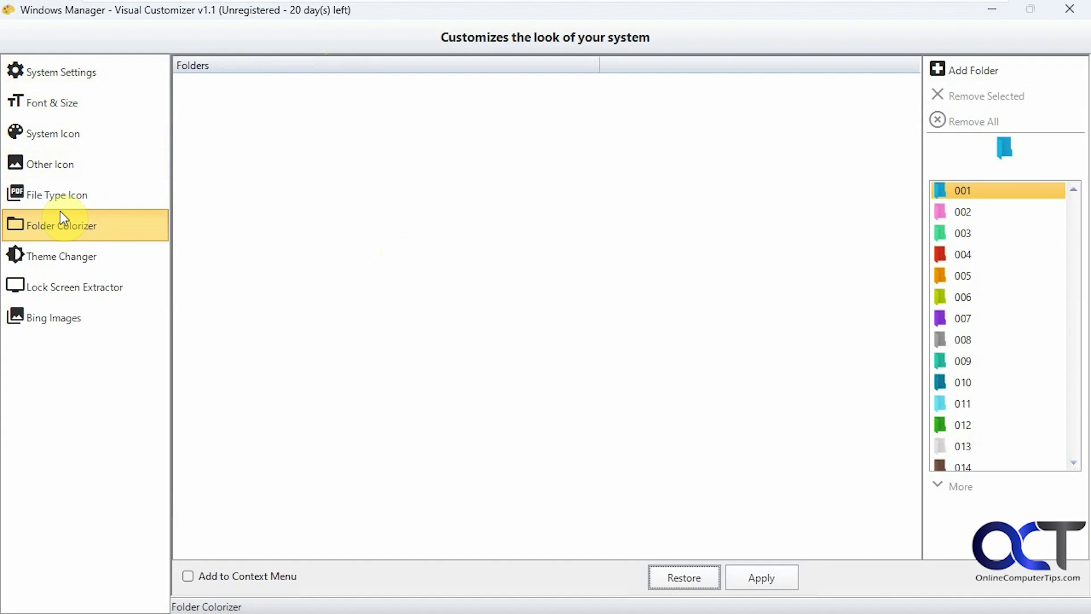
left_click(78, 265)
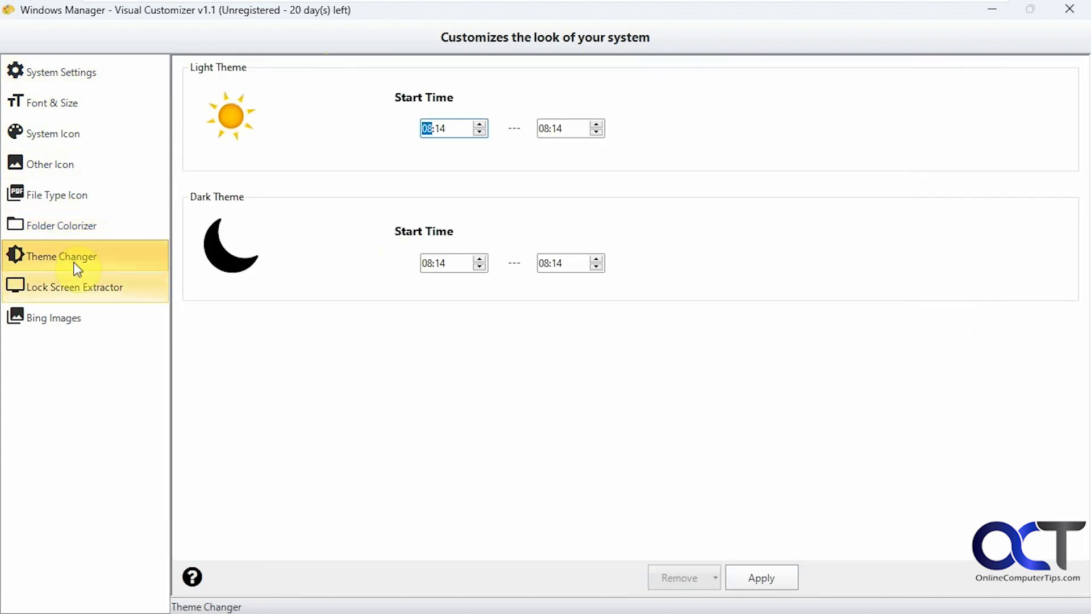
left_click(81, 288)
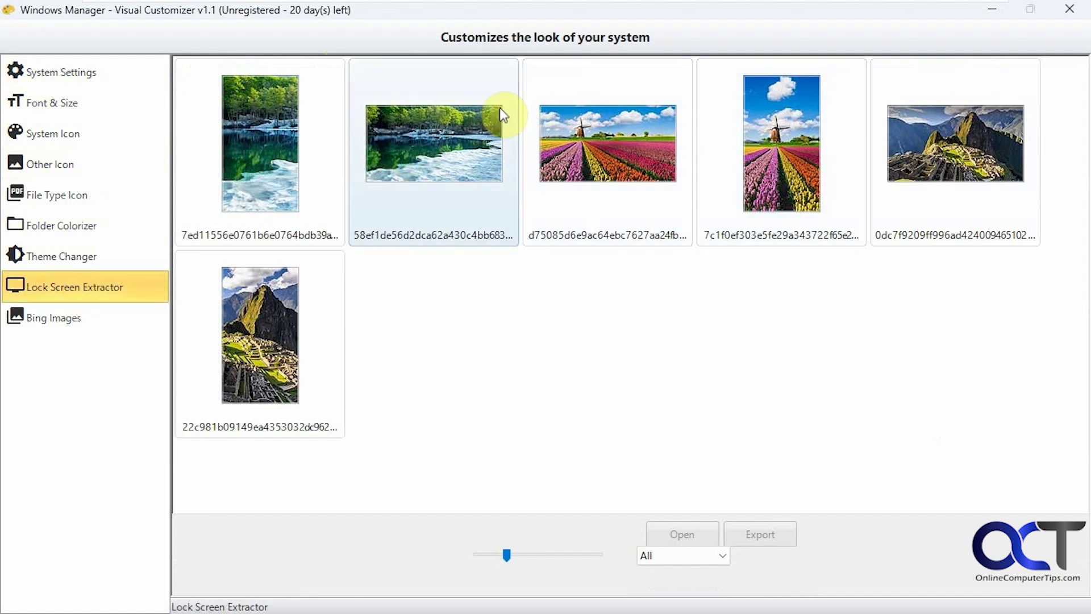
left_click(103, 316)
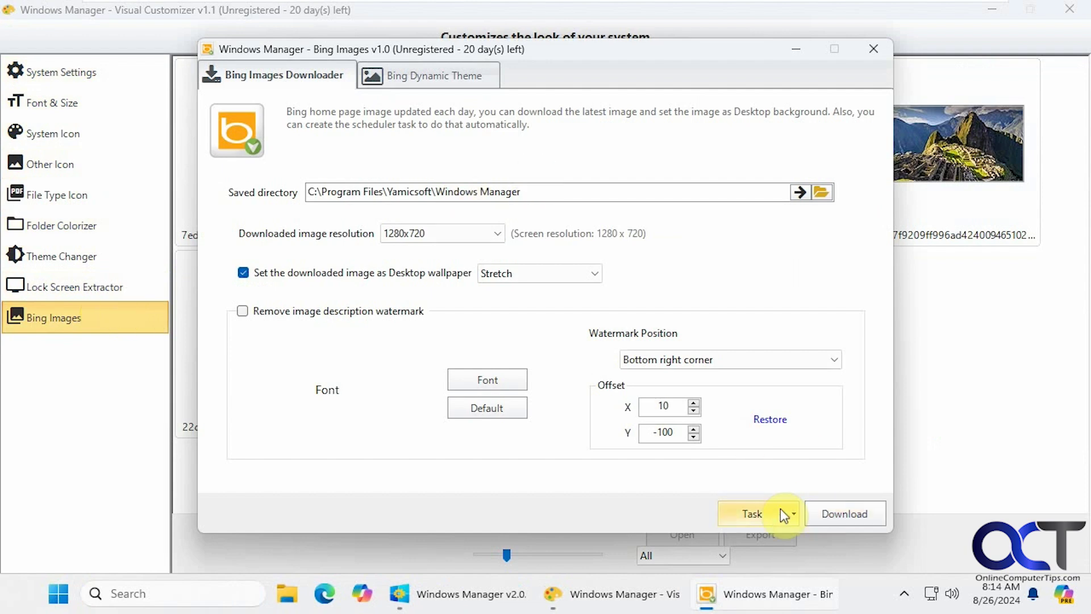
left_click(876, 51)
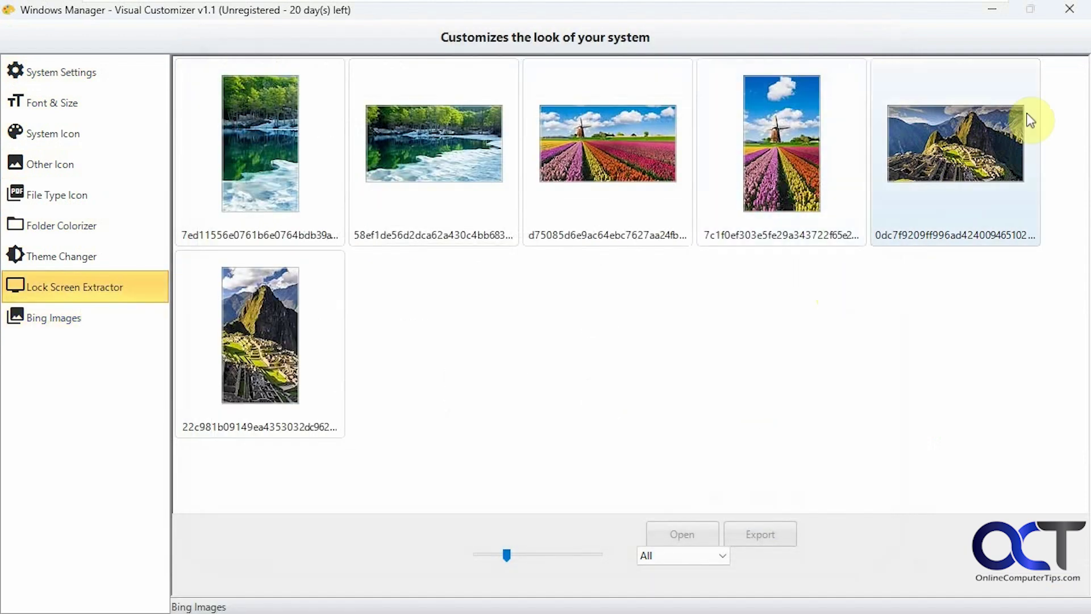
left_click(1067, 12)
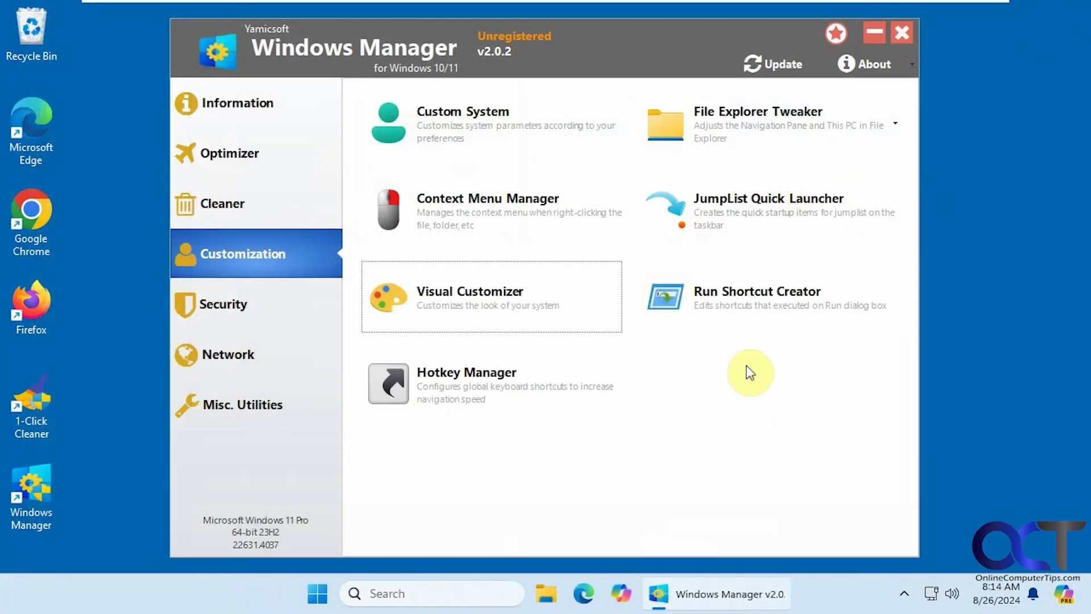
Step: Launch Run Shortcut Creator, compare with the Win+R Run box, and cancel an empty add-shortcut form
left_click(755, 302)
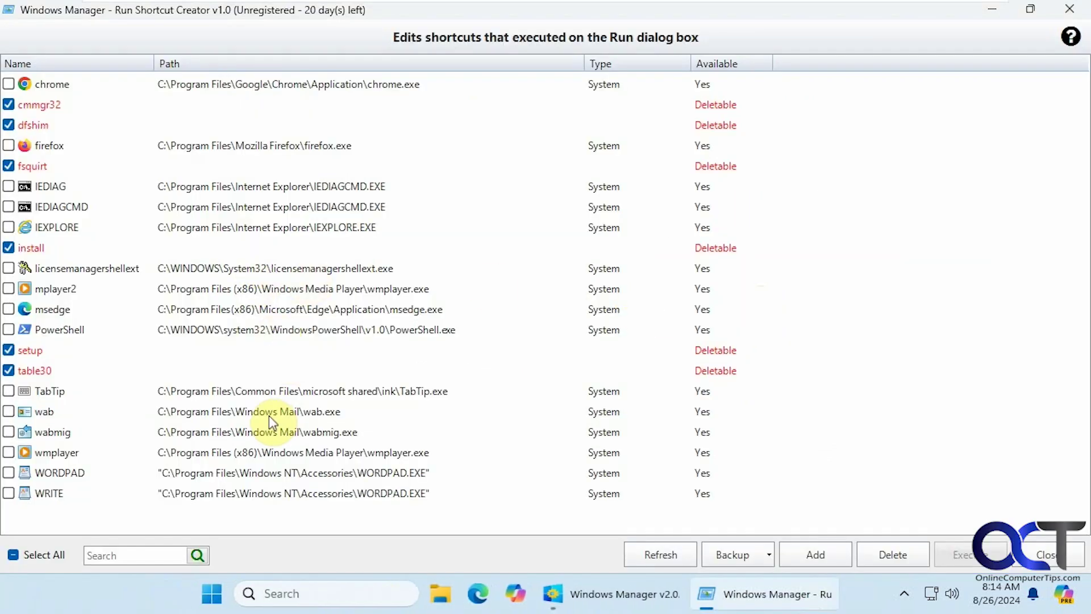
key("super+r")
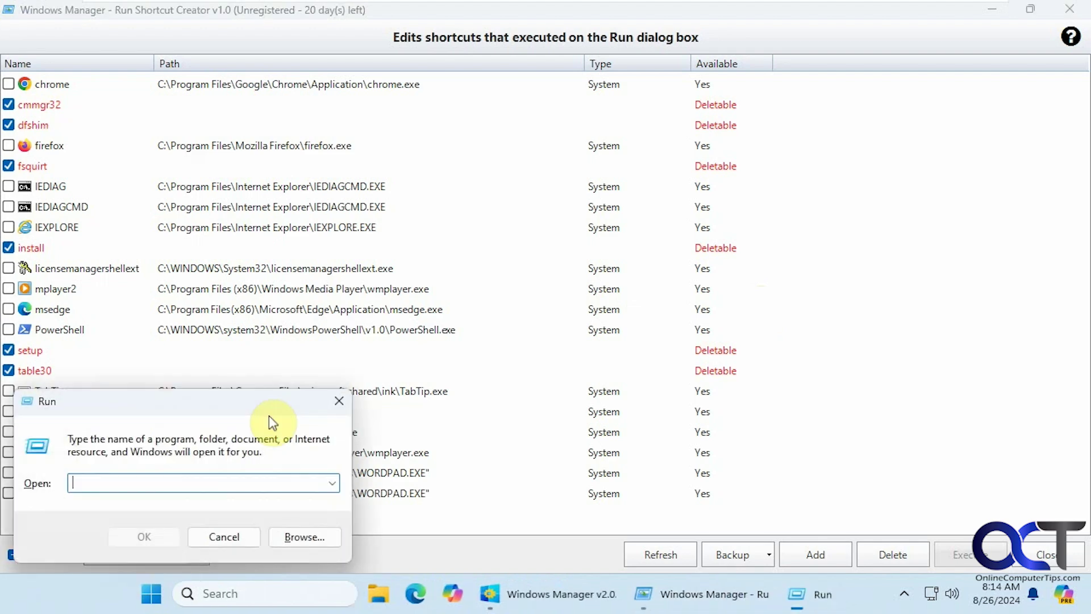
left_click(338, 400)
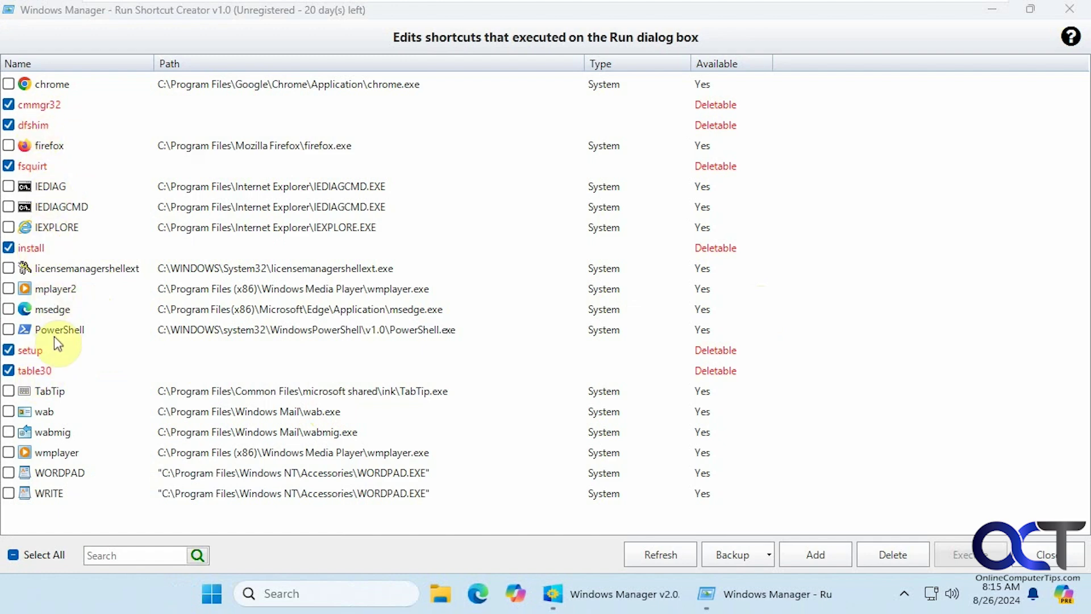
left_click(812, 549)
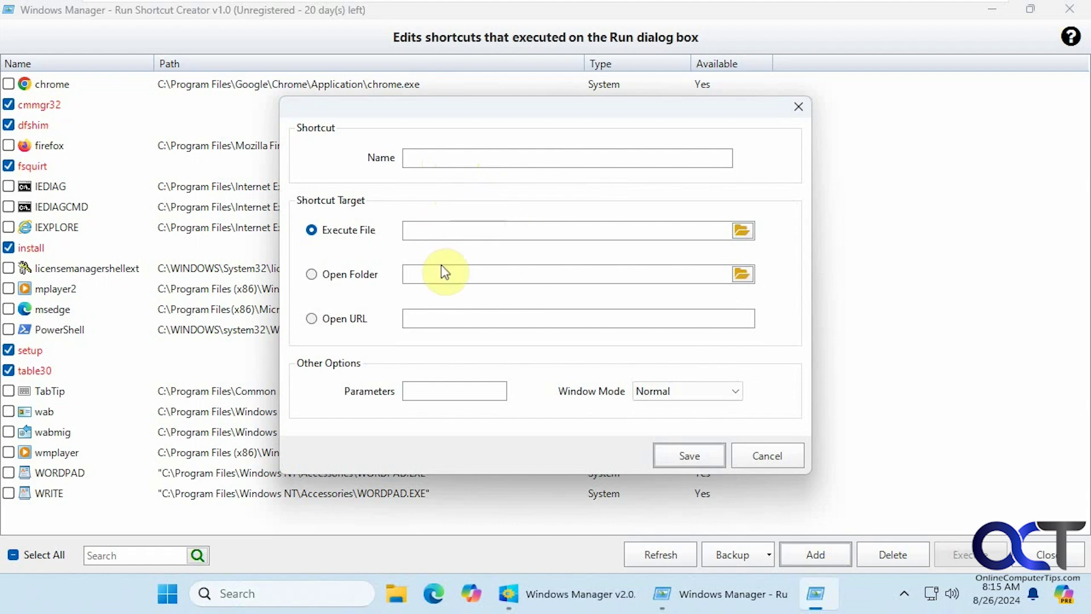
left_click(752, 455)
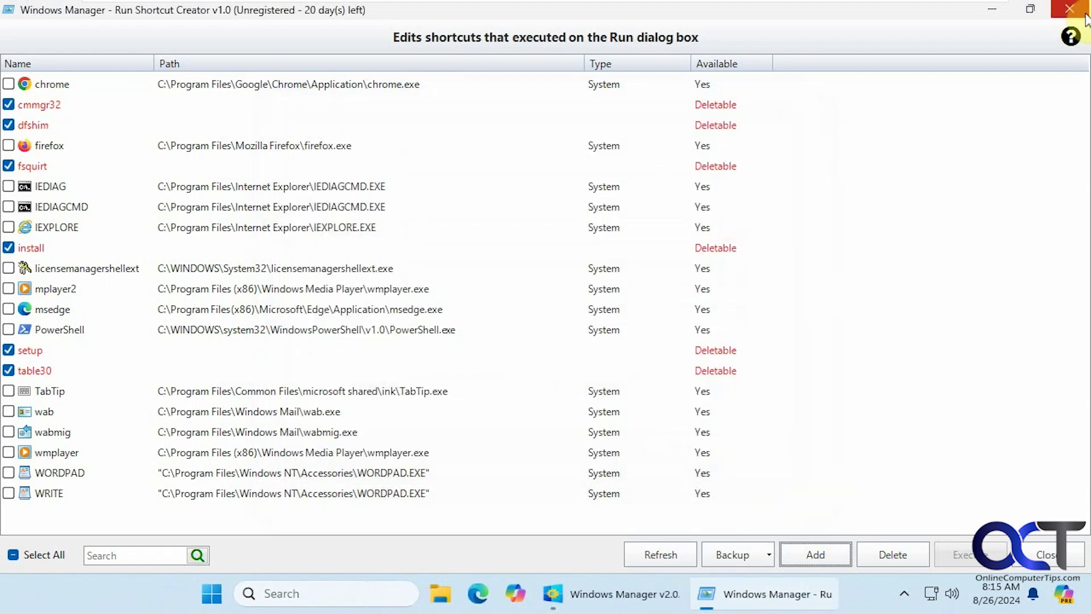
Step: Close Run Shortcut Creator, then open and close the Hotkey Manager
left_click(1067, 12)
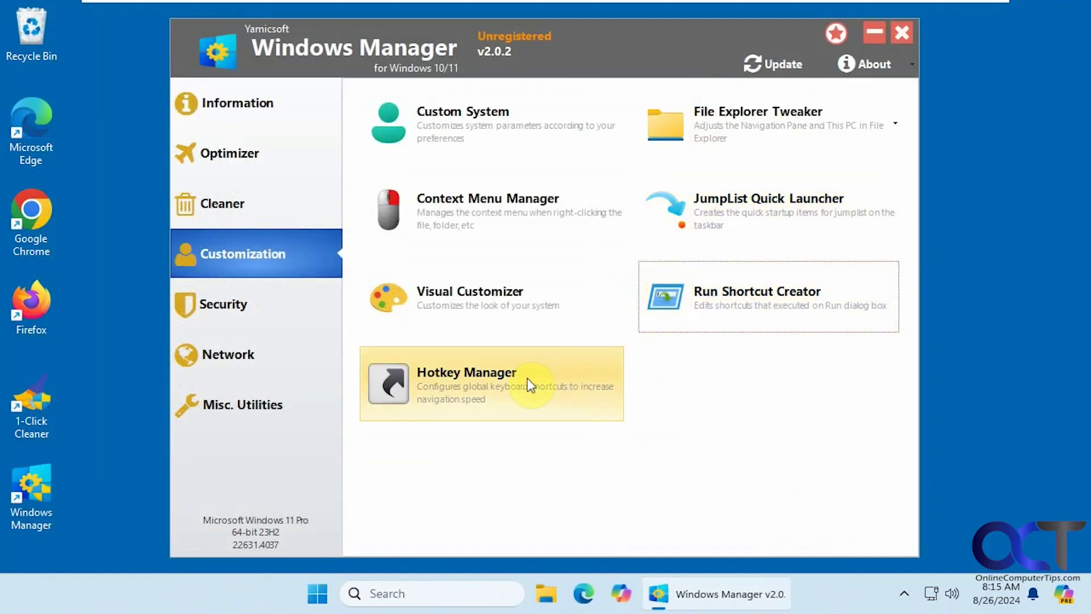
left_click(513, 383)
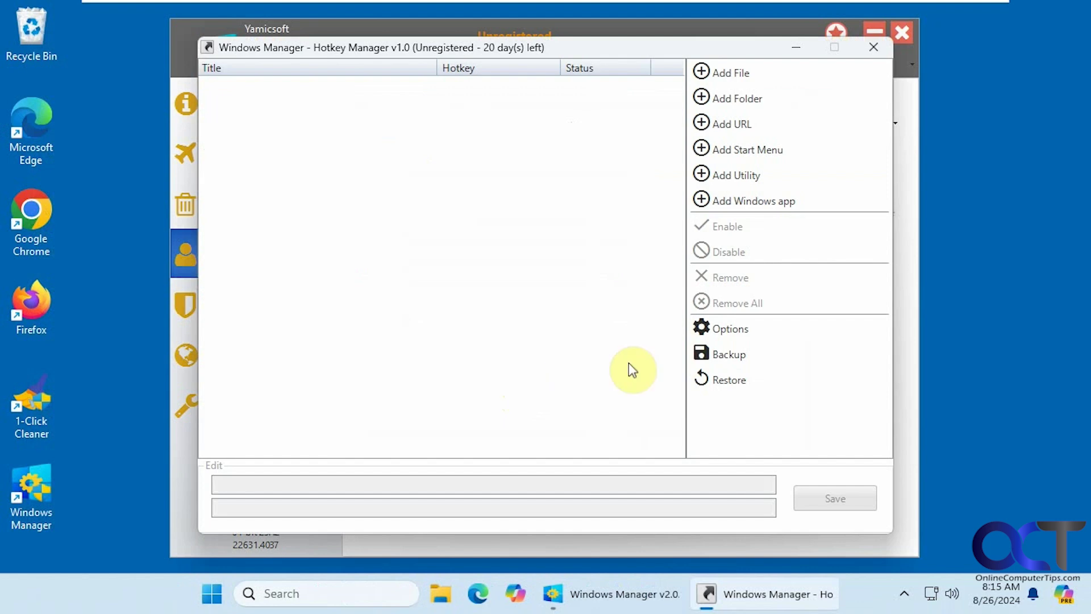
left_click(874, 47)
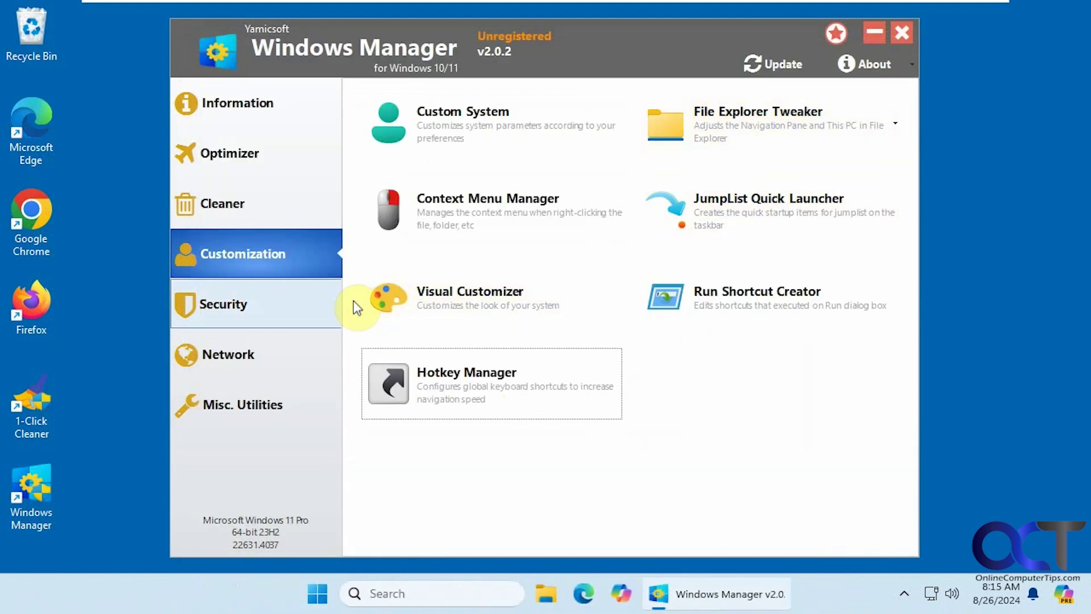
Step: Open System Security from Security tools and view its UAC, 1 Sign in and 2 Sign in tabs
left_click(281, 309)
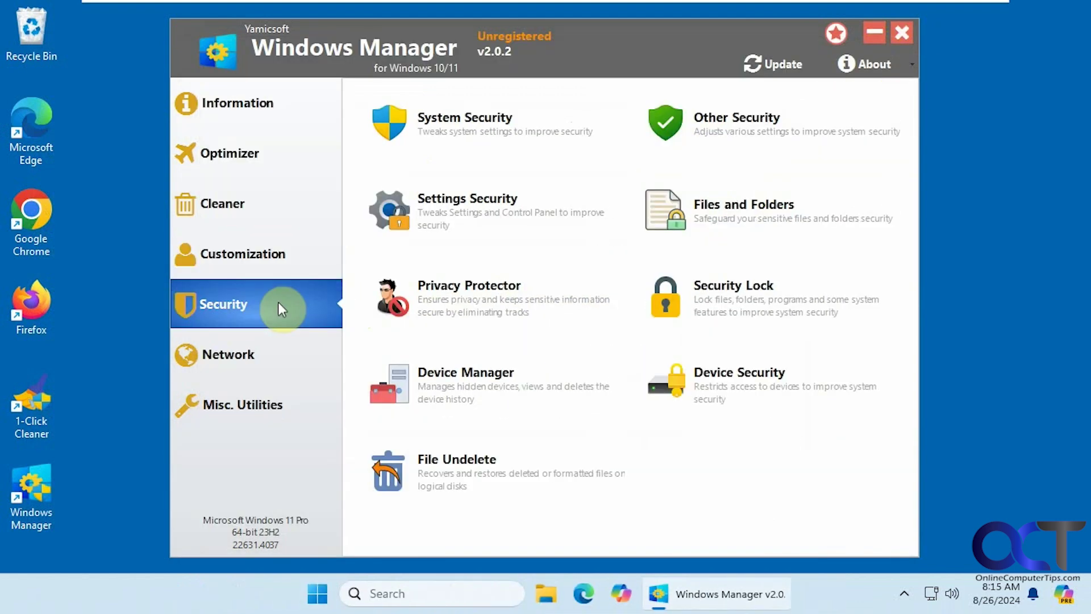
left_click(441, 137)
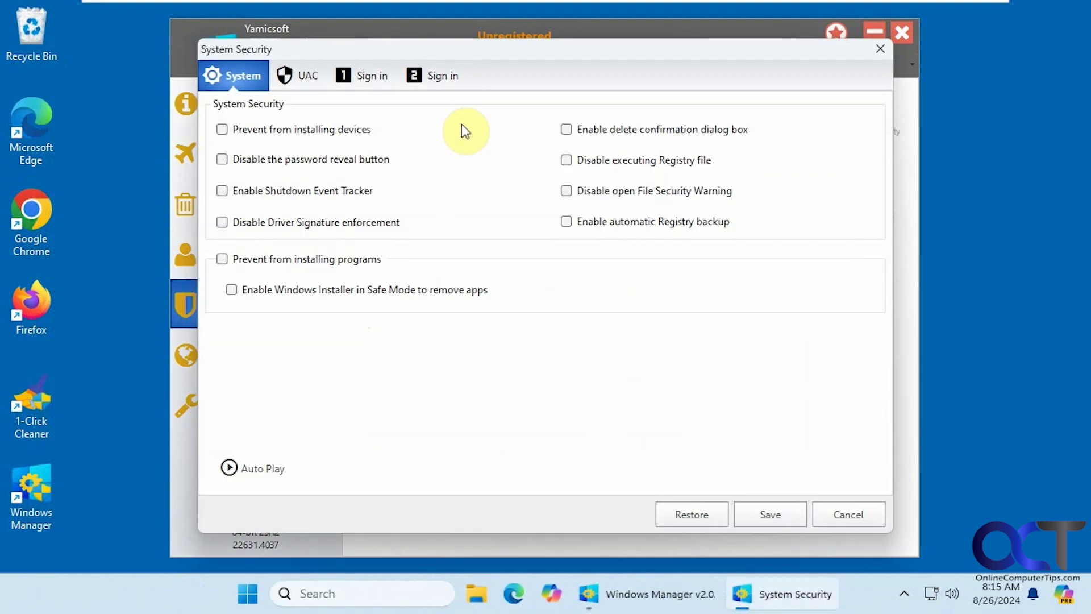
left_click(308, 76)
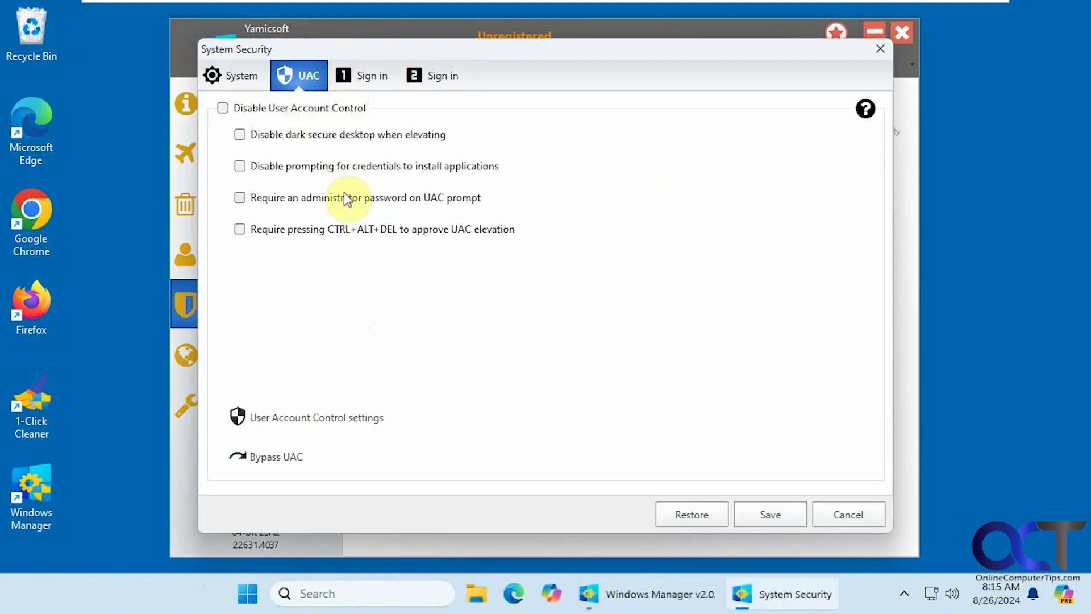
left_click(371, 80)
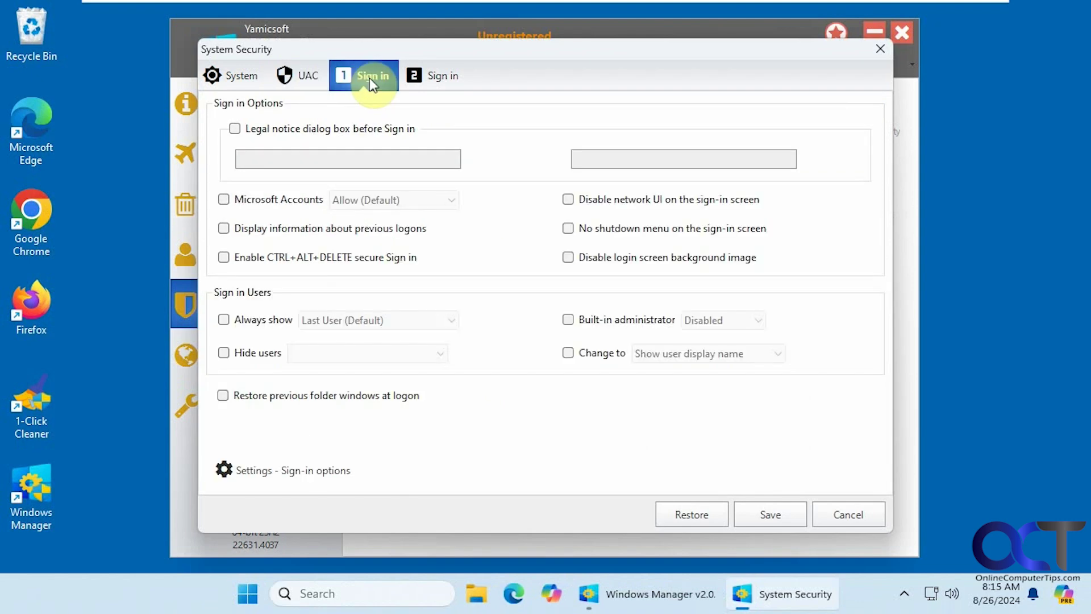
left_click(435, 77)
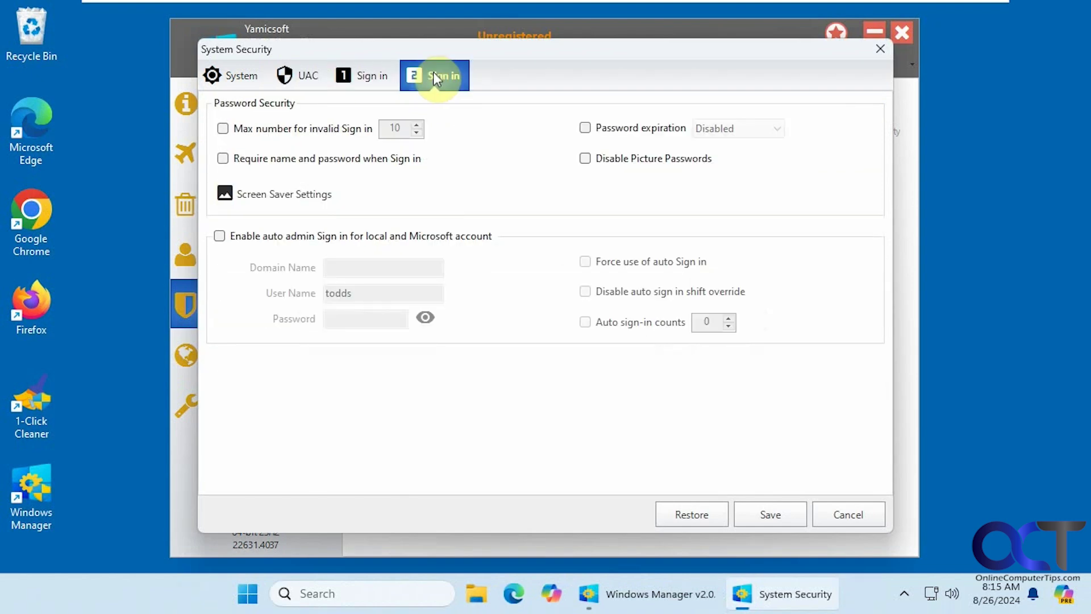
Step: Cancel System Security, then open and cancel Other Security without changes
left_click(837, 513)
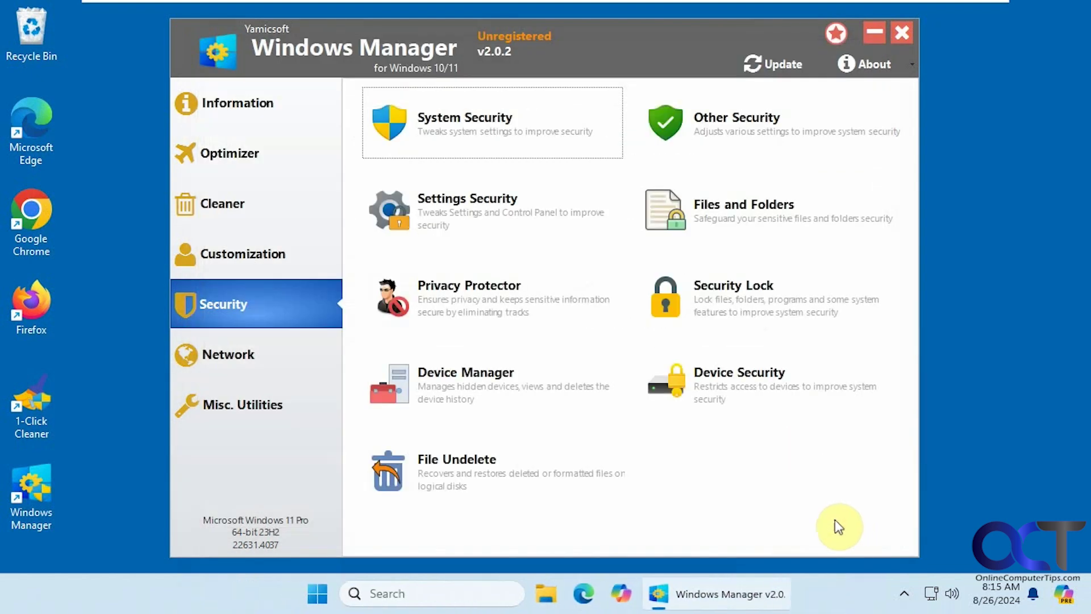
left_click(755, 139)
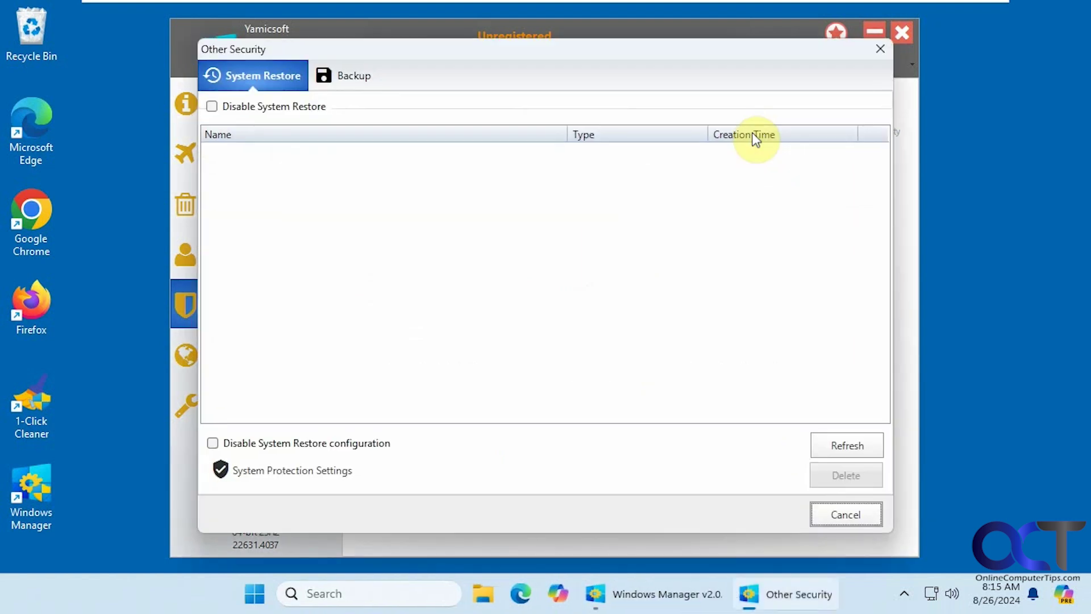
left_click(858, 511)
Step: In Settings Security, select Phone and Modem under Control Panel and preview the Add list
left_click(521, 222)
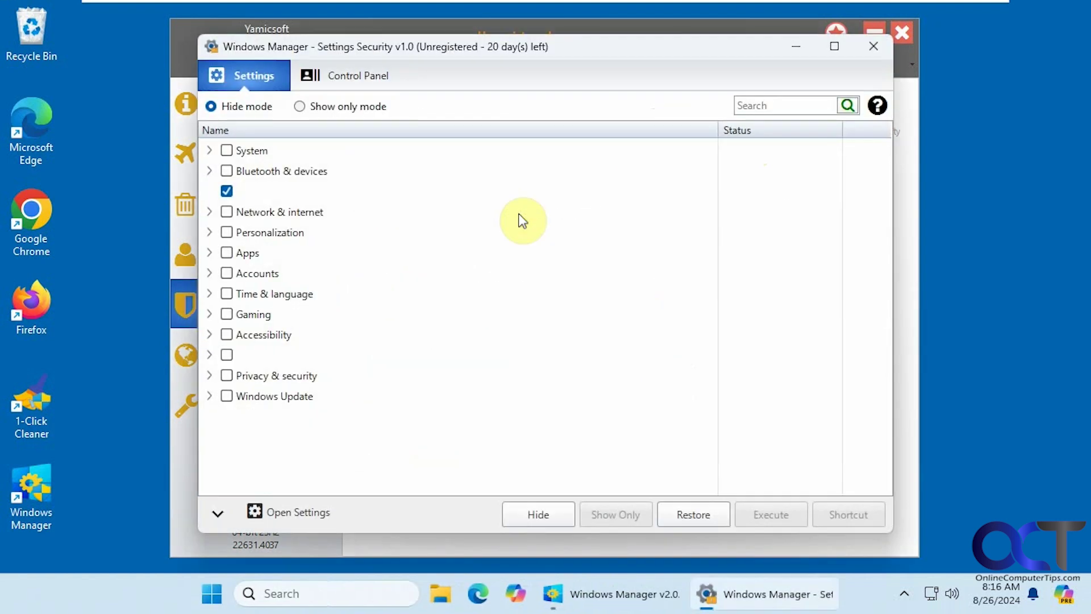
left_click(353, 80)
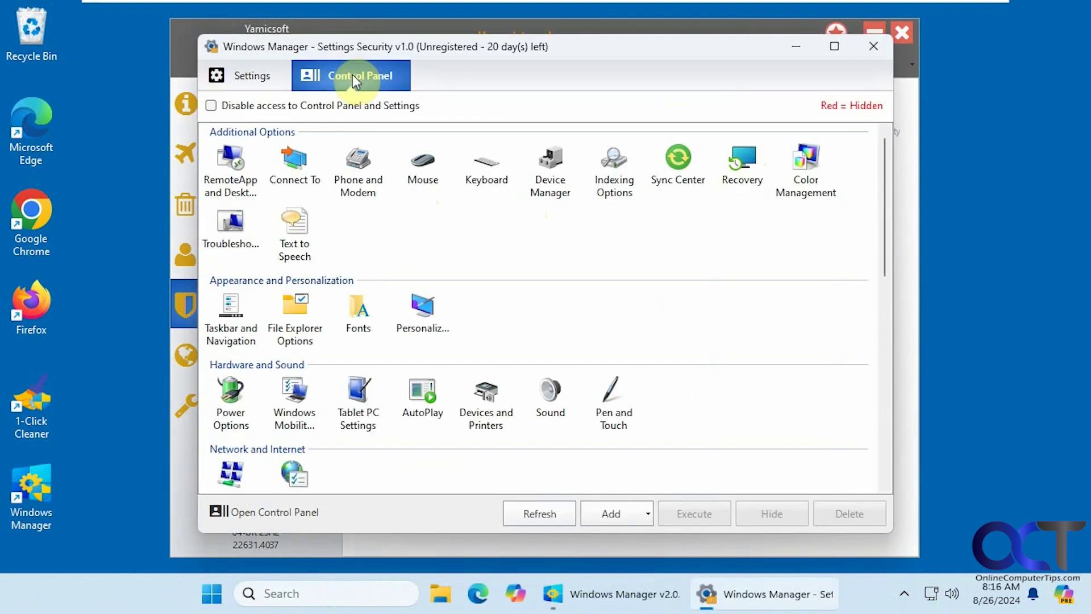
left_click(359, 193)
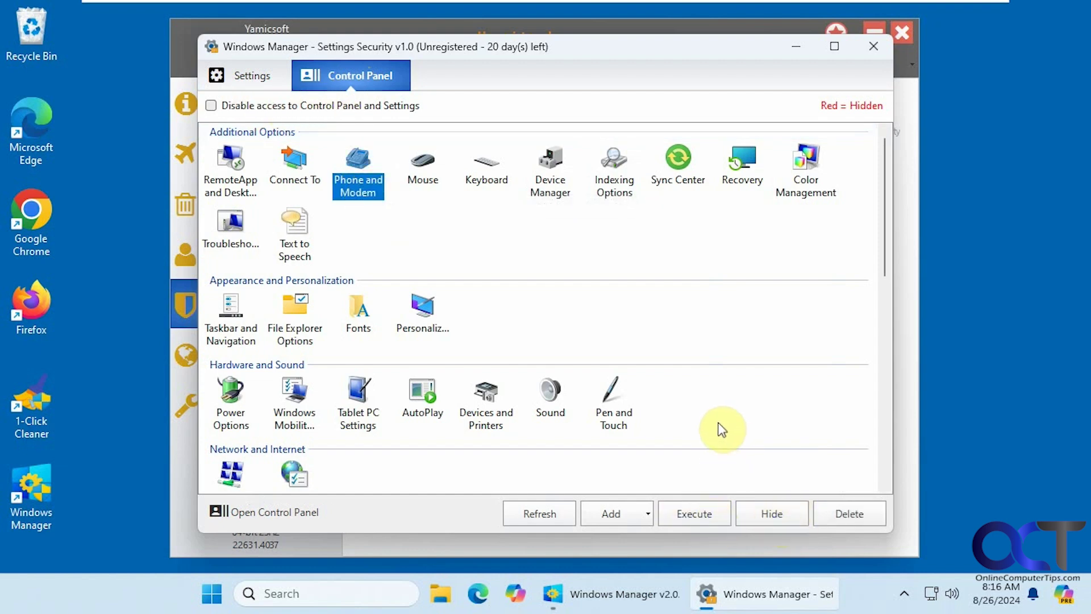
left_click(647, 513)
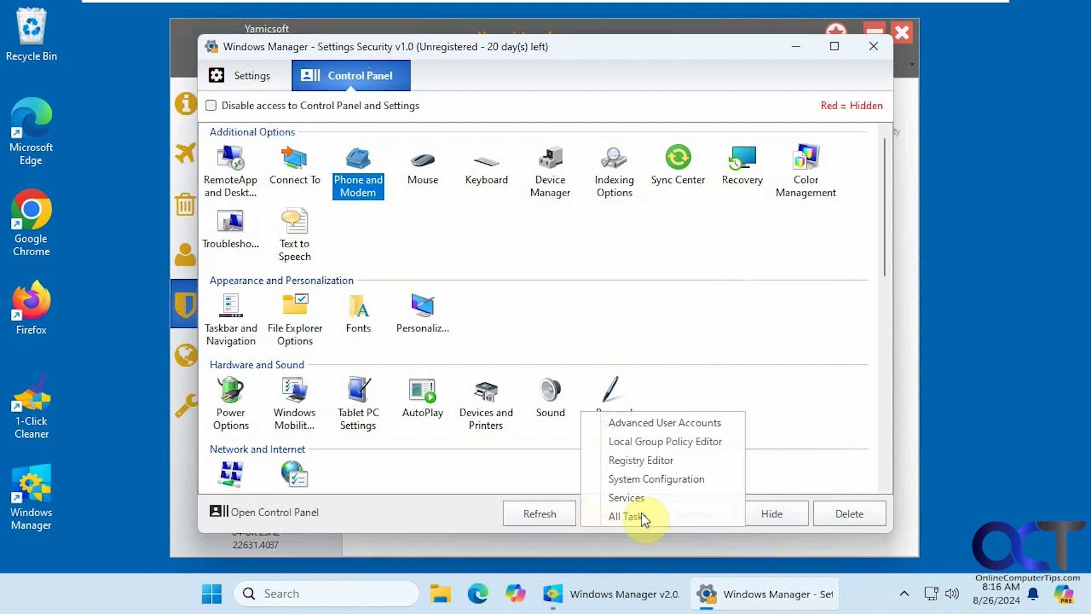
left_click(653, 339)
left_click(873, 47)
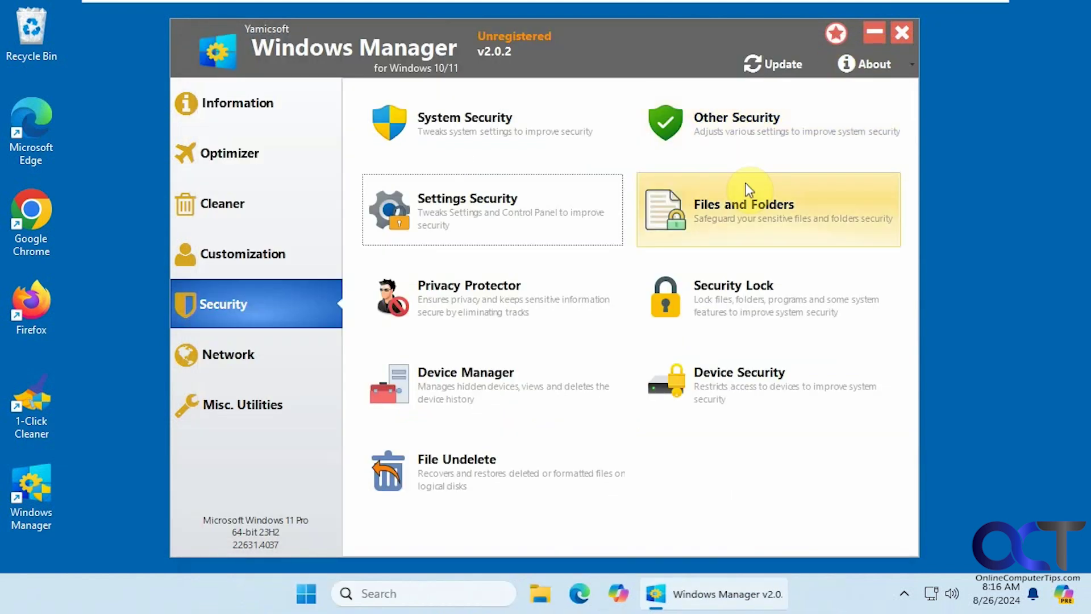
left_click(765, 226)
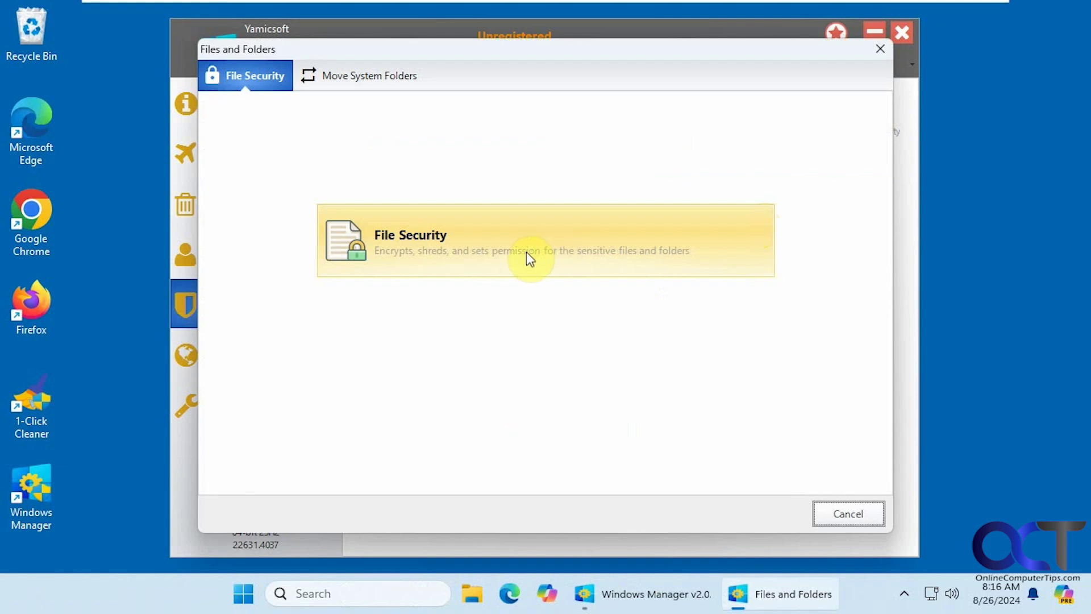
left_click(446, 251)
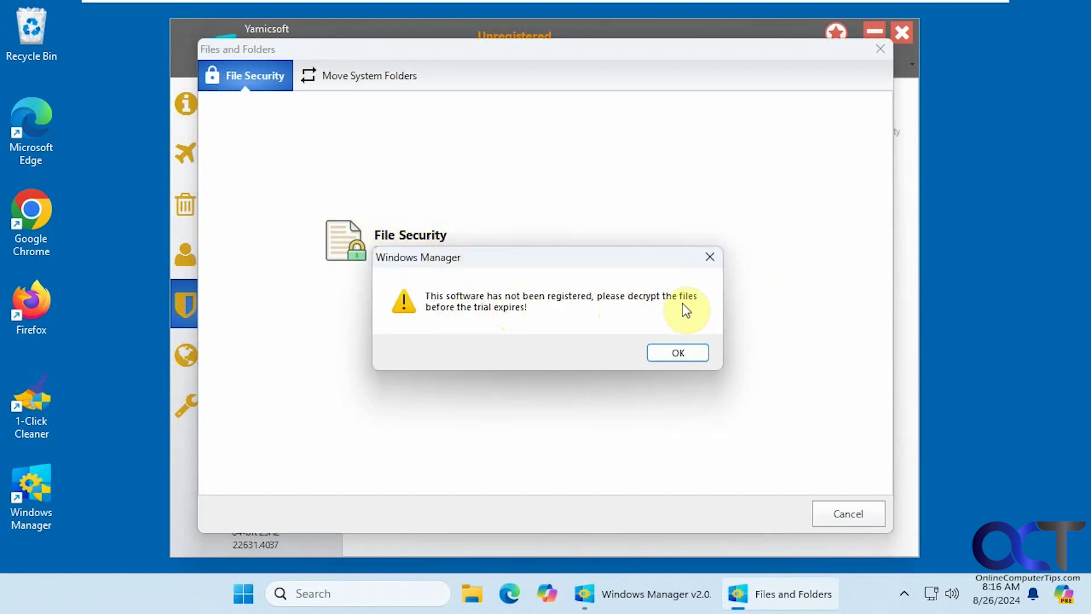
left_click(676, 352)
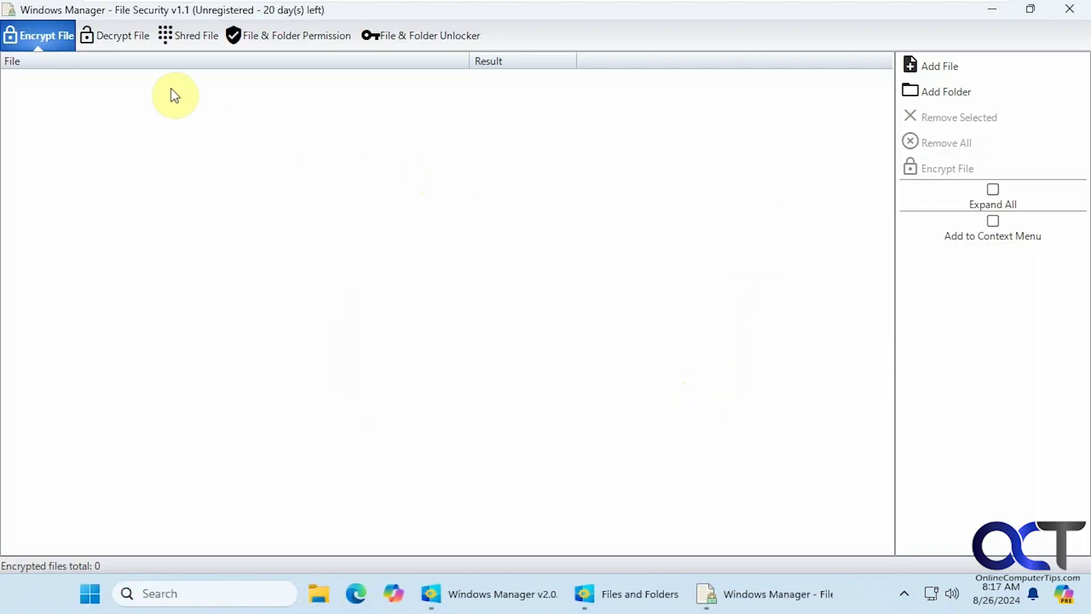
left_click(197, 35)
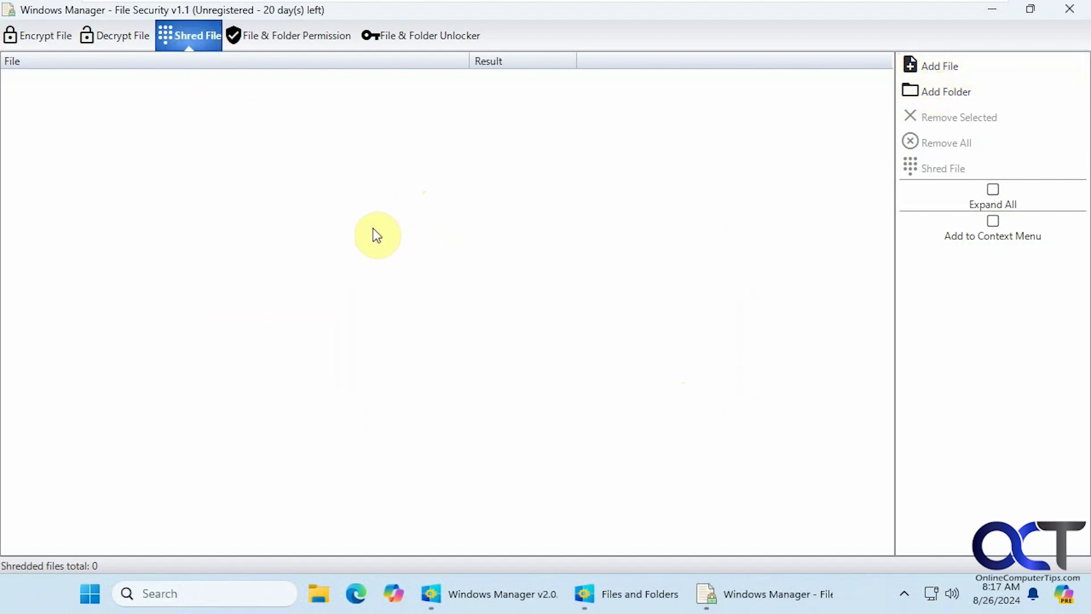
left_click(290, 36)
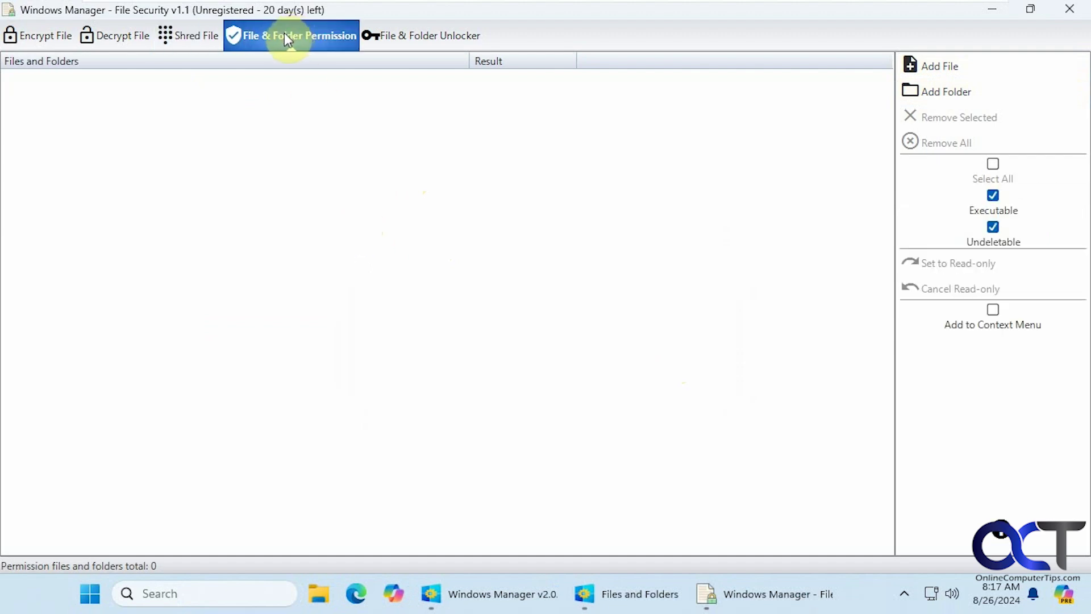
left_click(414, 35)
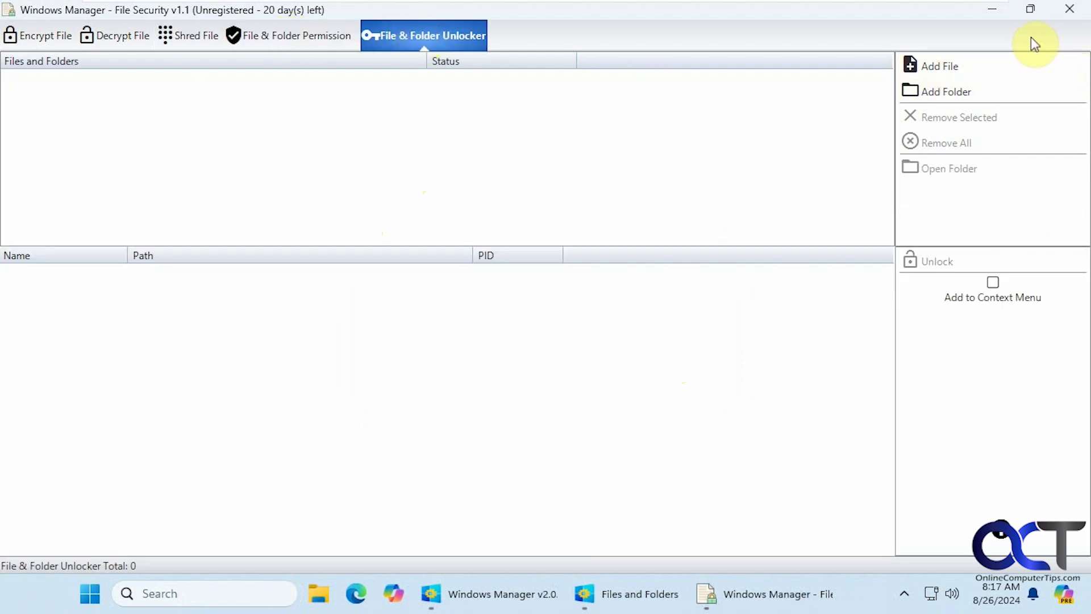
left_click(1079, 13)
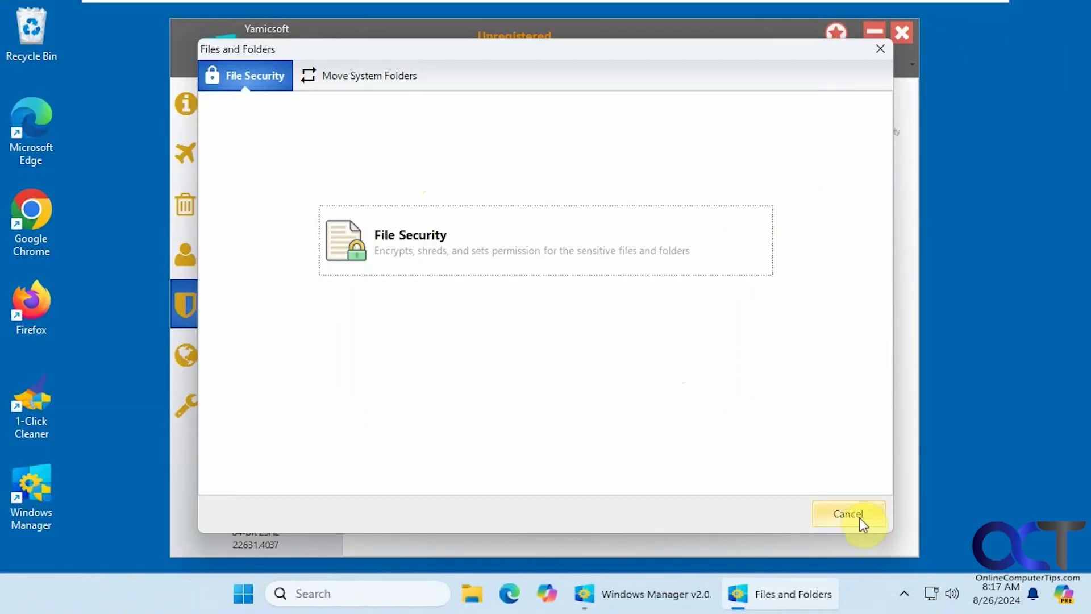
left_click(848, 514)
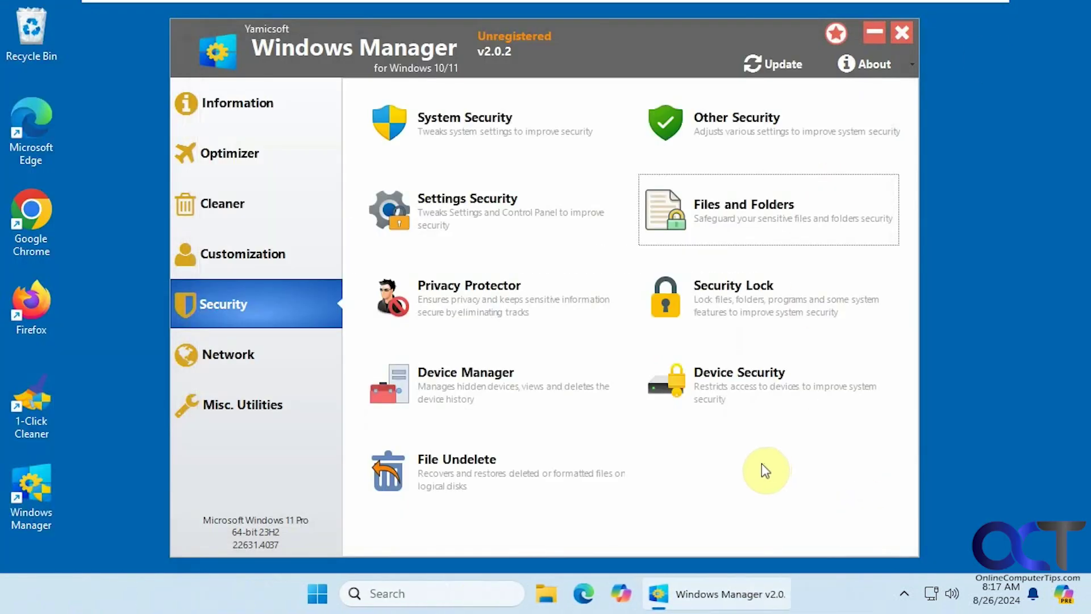
left_click(534, 311)
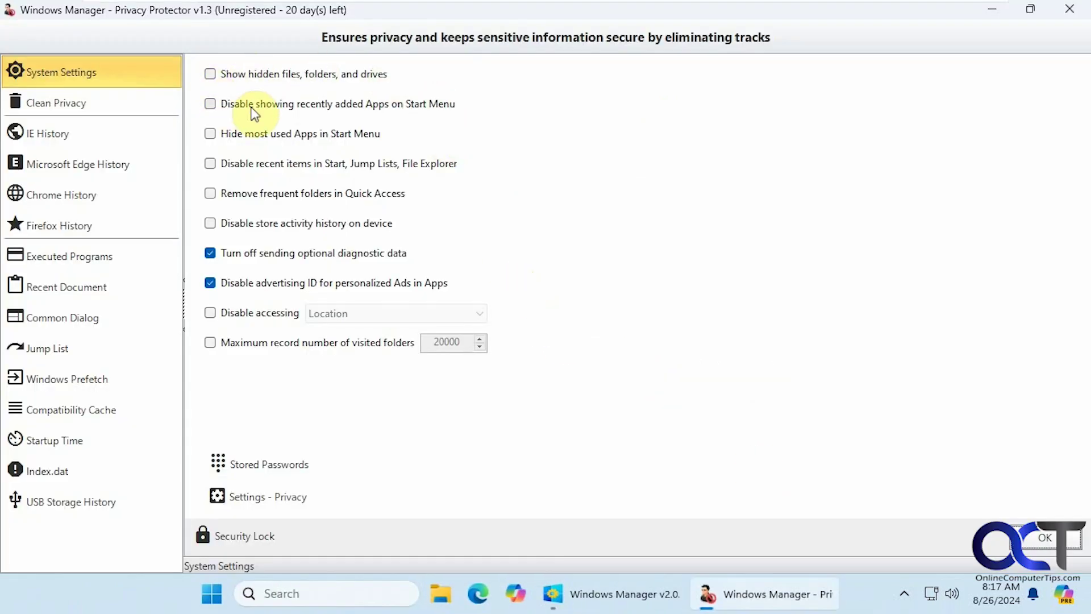
mouse_move(288, 112)
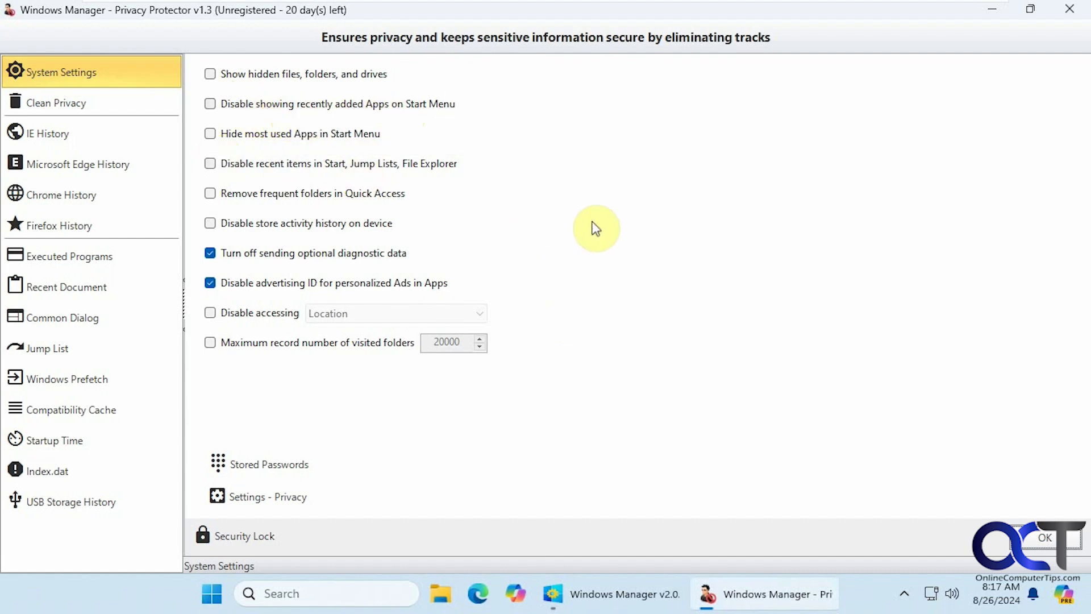
left_click(70, 108)
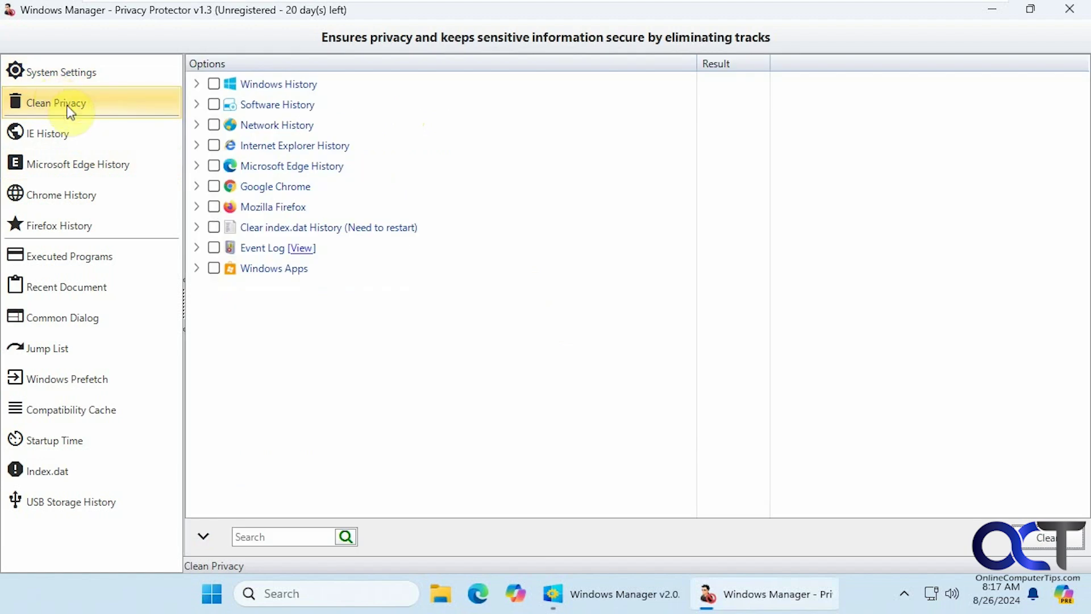
left_click(195, 105)
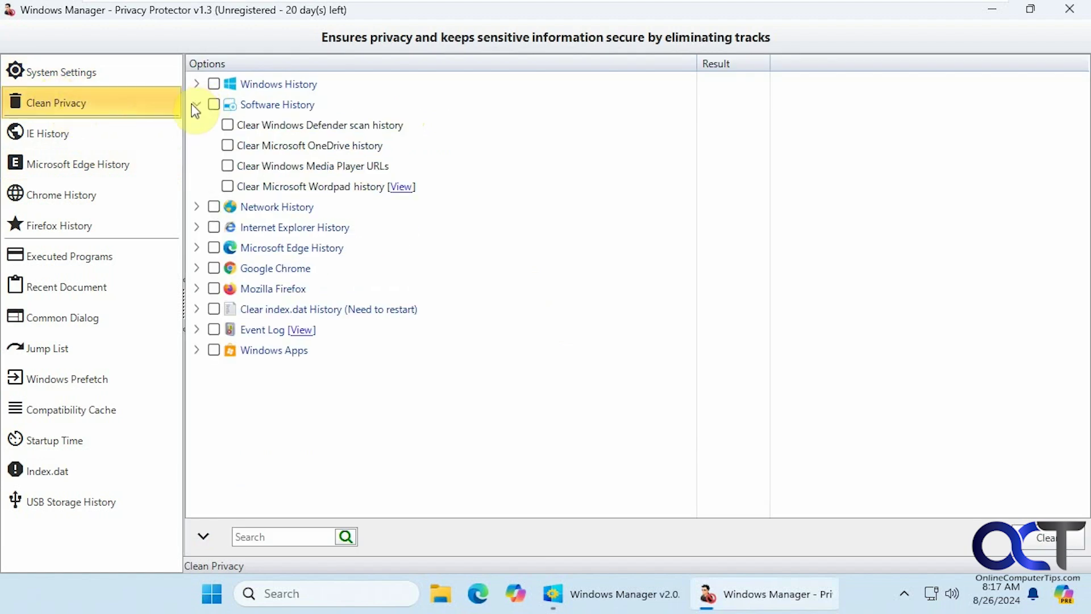
left_click(196, 227)
left_click(194, 228)
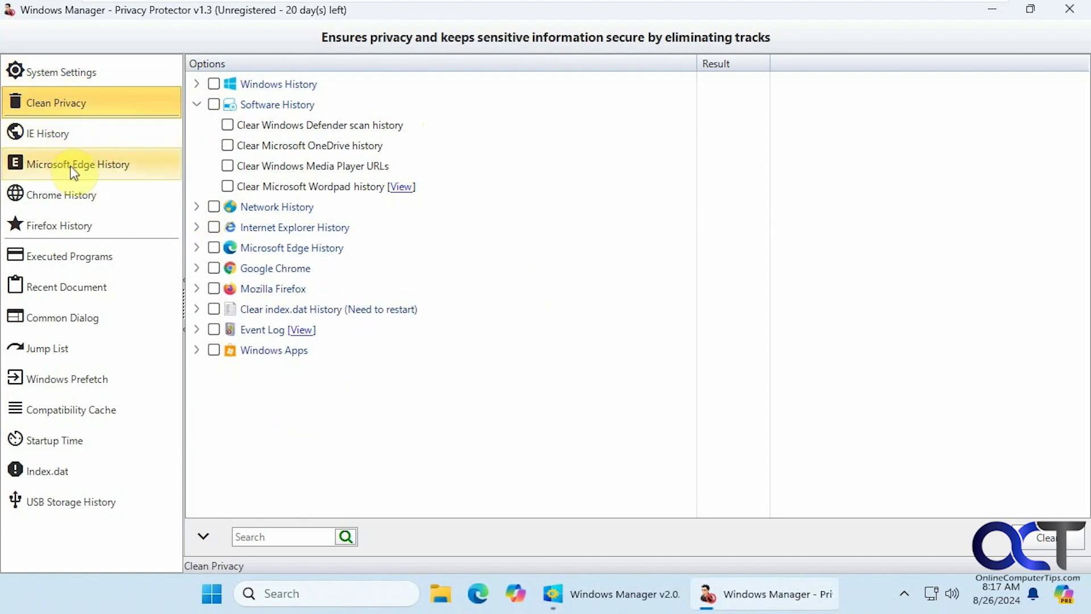
left_click(111, 260)
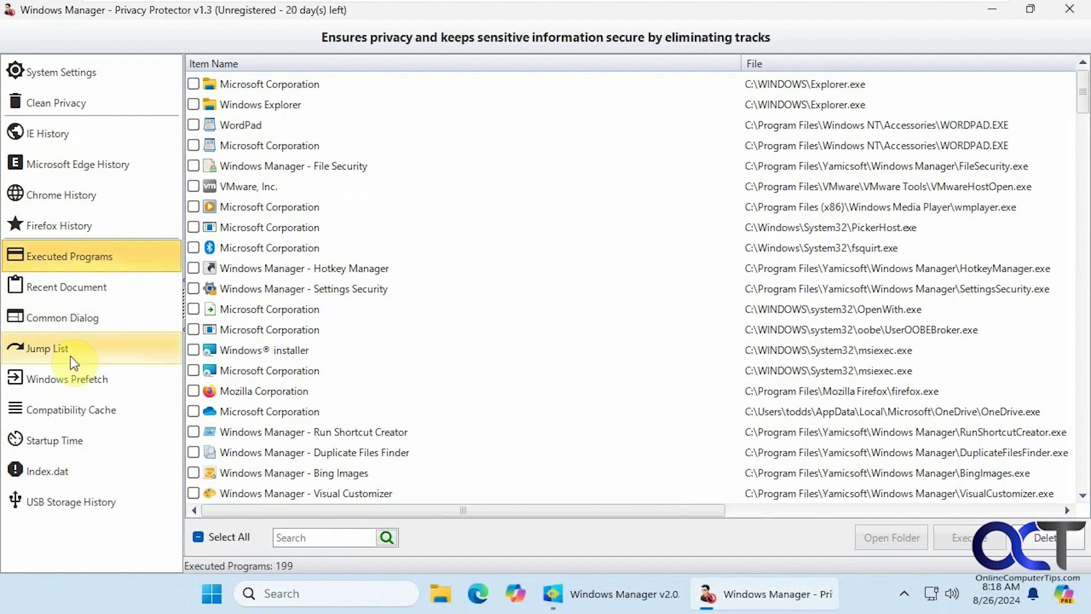
left_click(95, 447)
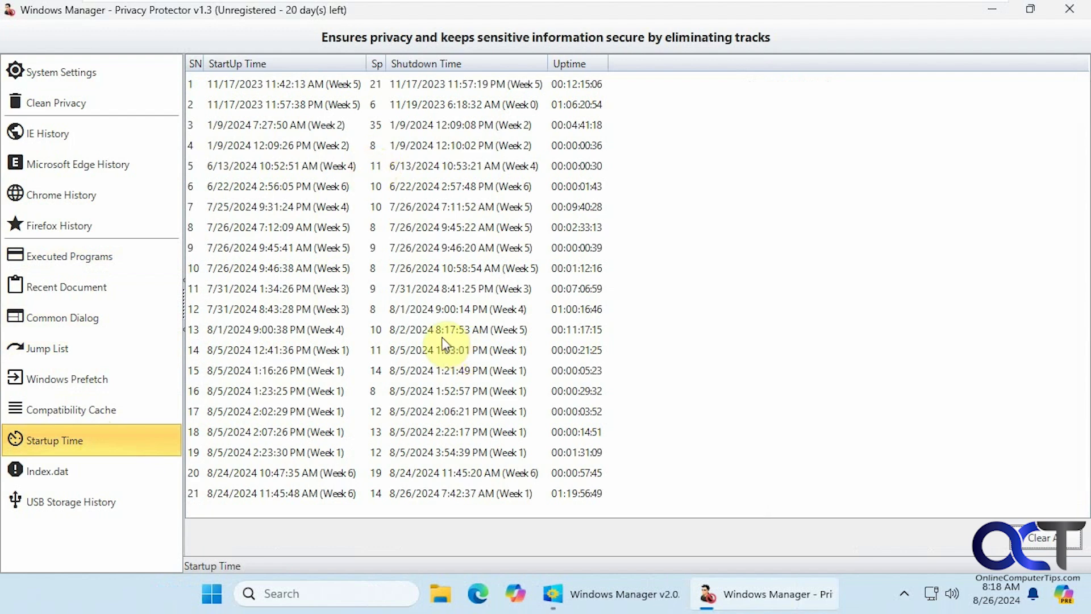
left_click(1069, 8)
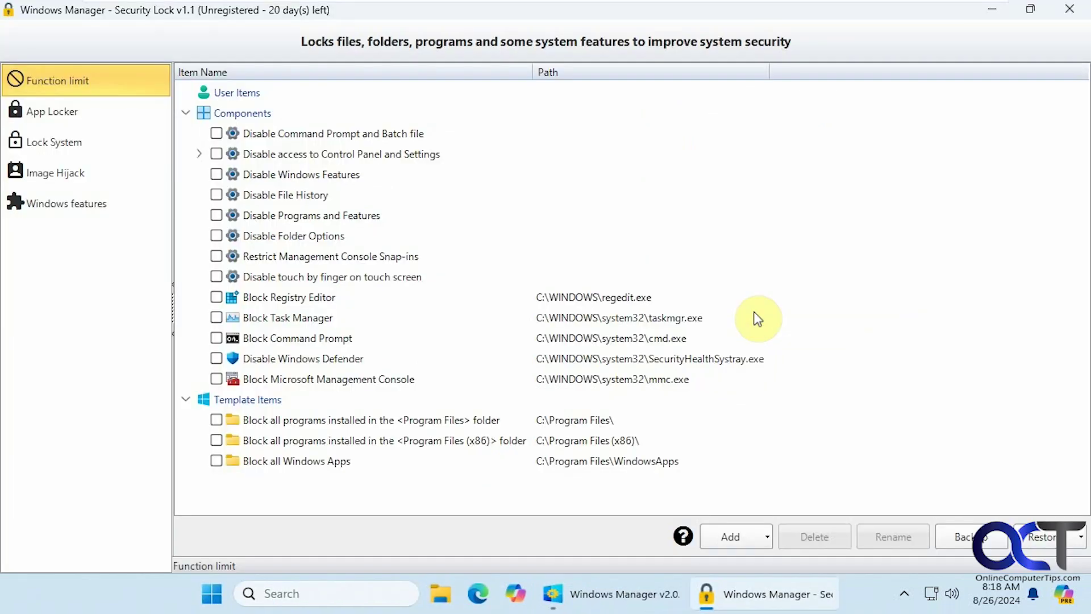
Step: View App Locker and Lock System, expand Lock Startup and Lock Advanced Startup, then Image Hijack
left_click(80, 111)
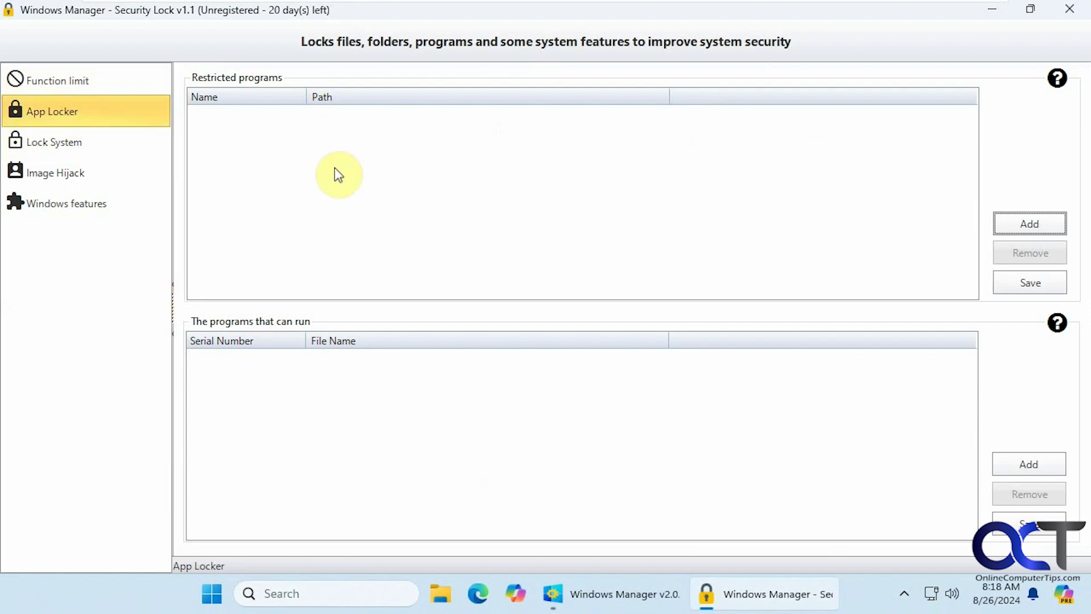
left_click(108, 146)
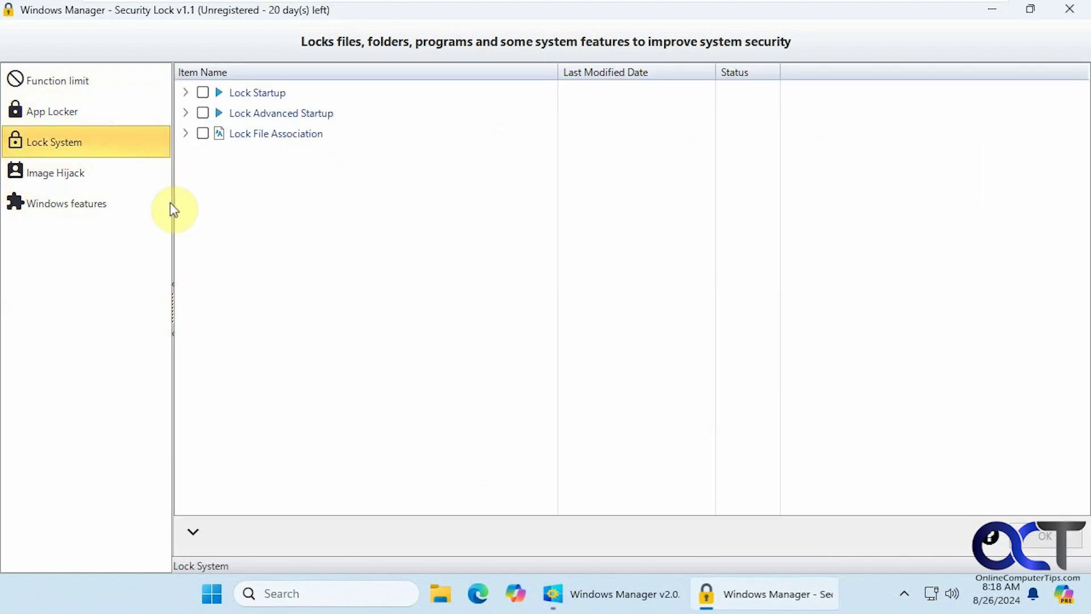
left_click(186, 93)
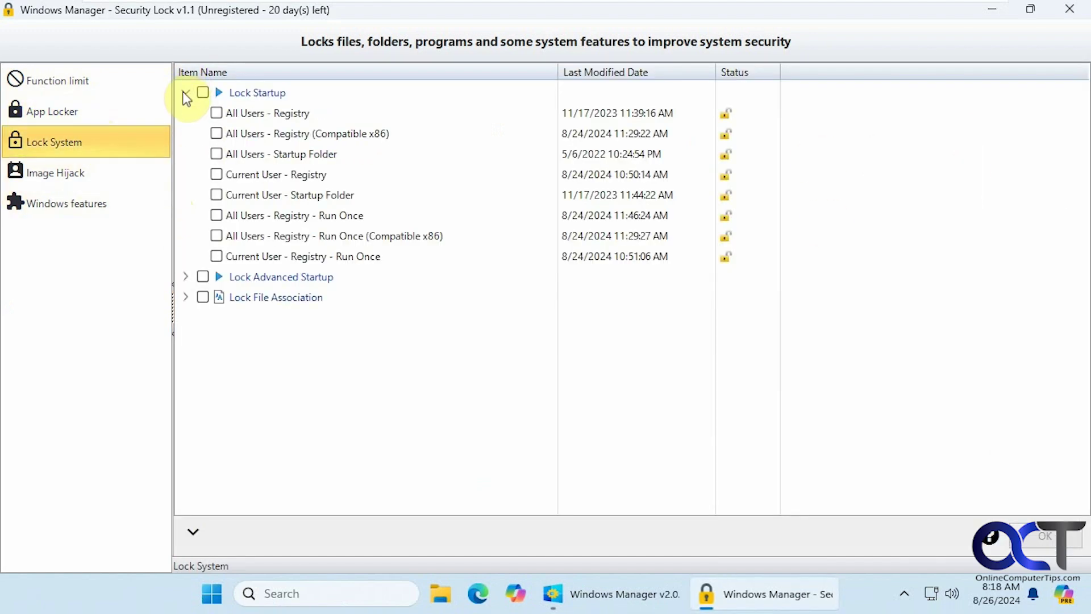
left_click(185, 277)
left_click(74, 173)
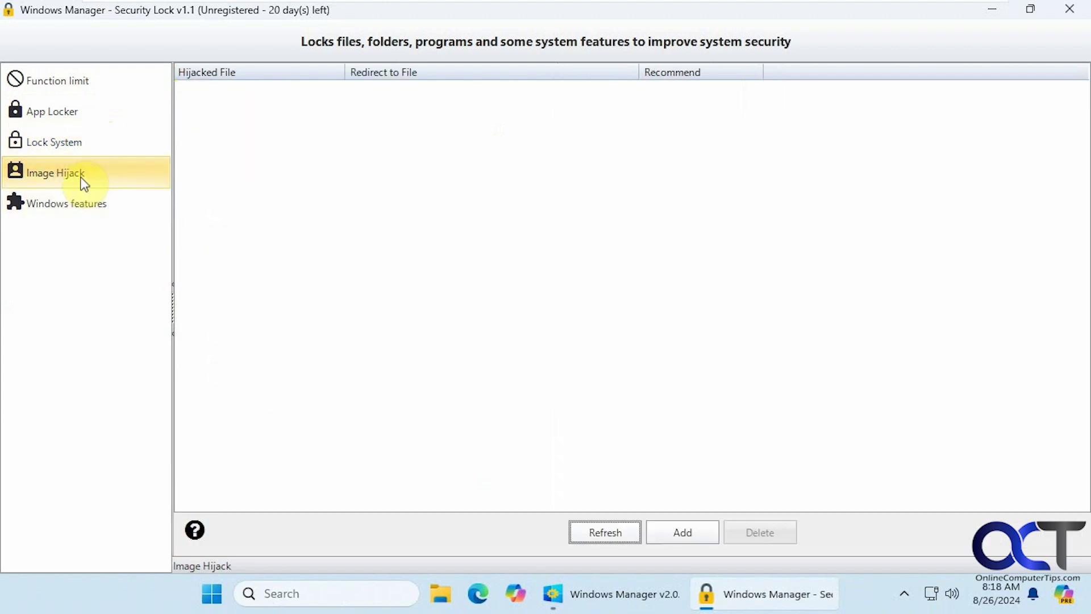
Step: Open and cancel the Windows features dialog, then close Security Lock
left_click(82, 202)
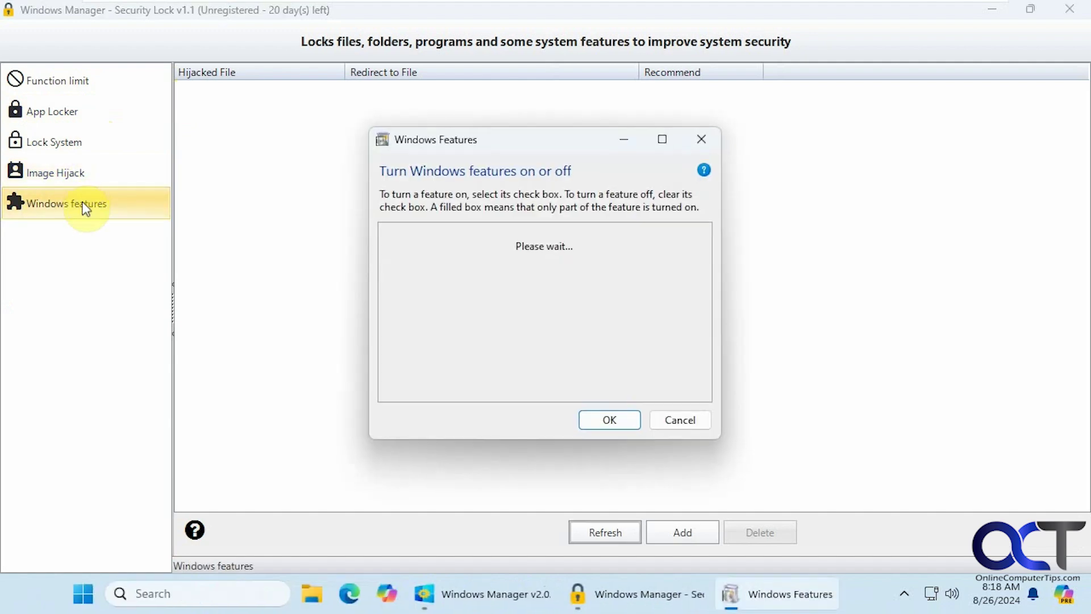
left_click(668, 420)
left_click(1069, 9)
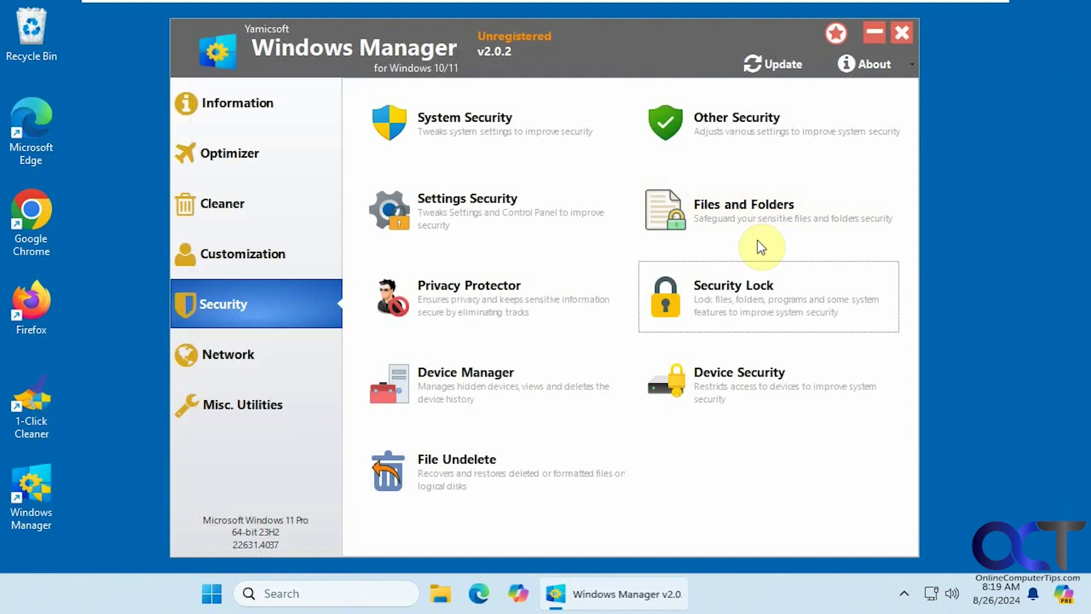
left_click(479, 377)
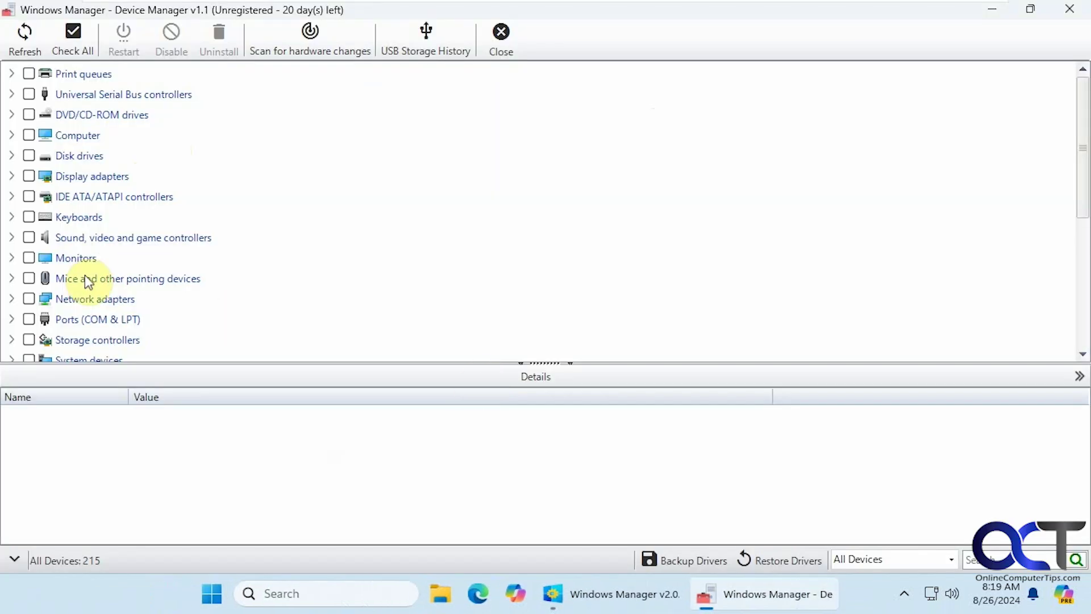
left_click(12, 299)
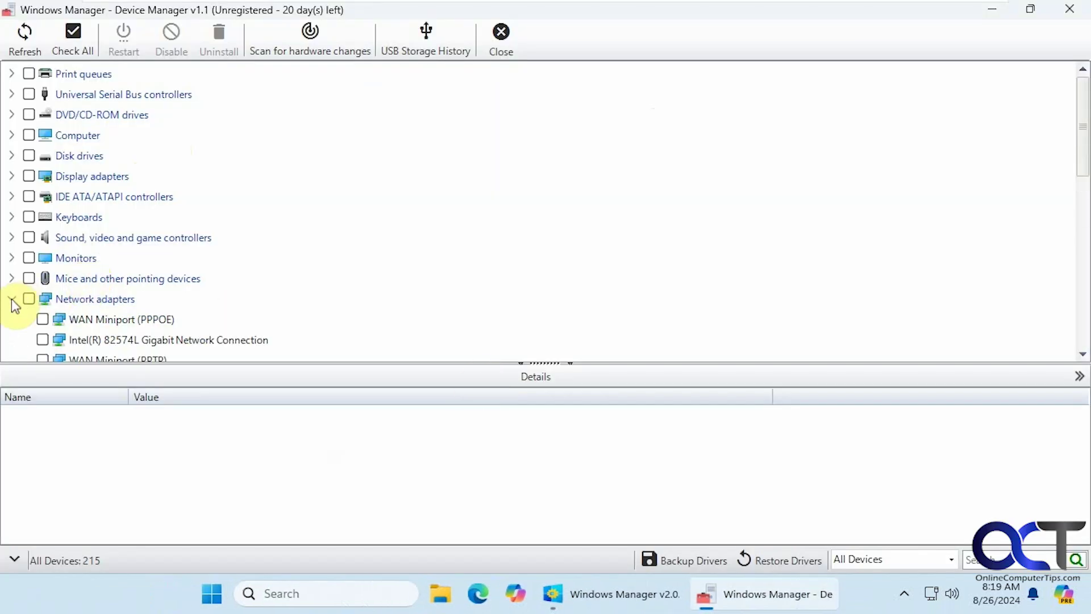
left_click(41, 338)
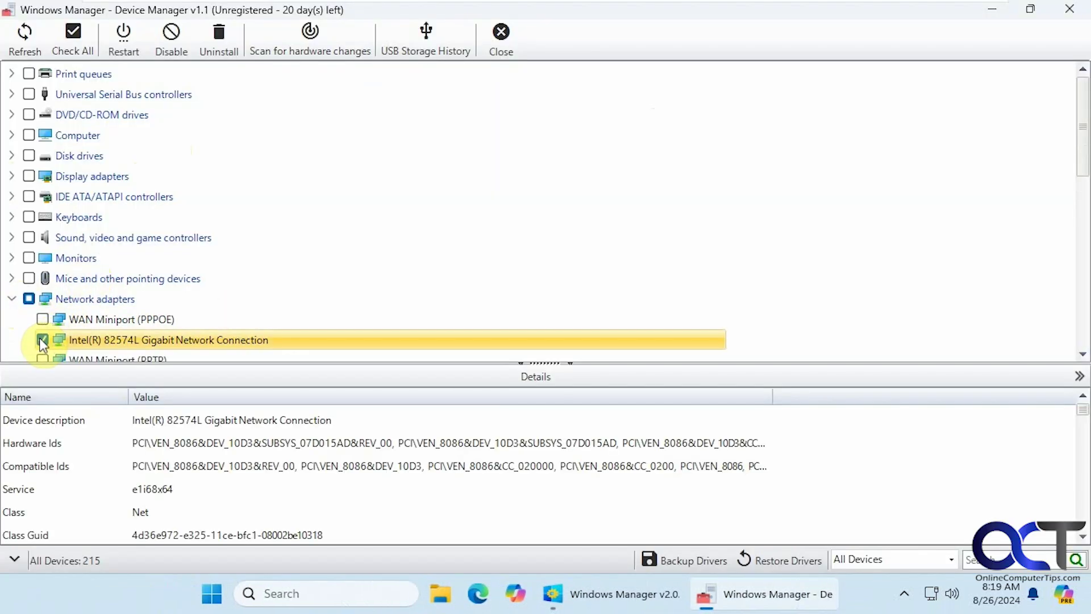
right_click(193, 339)
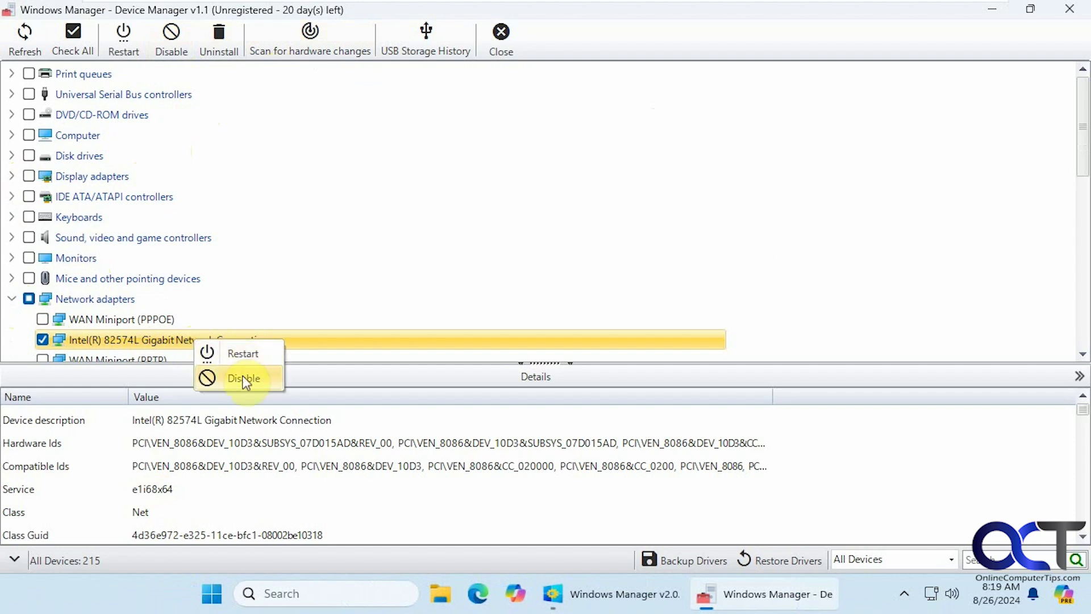
left_click(705, 54)
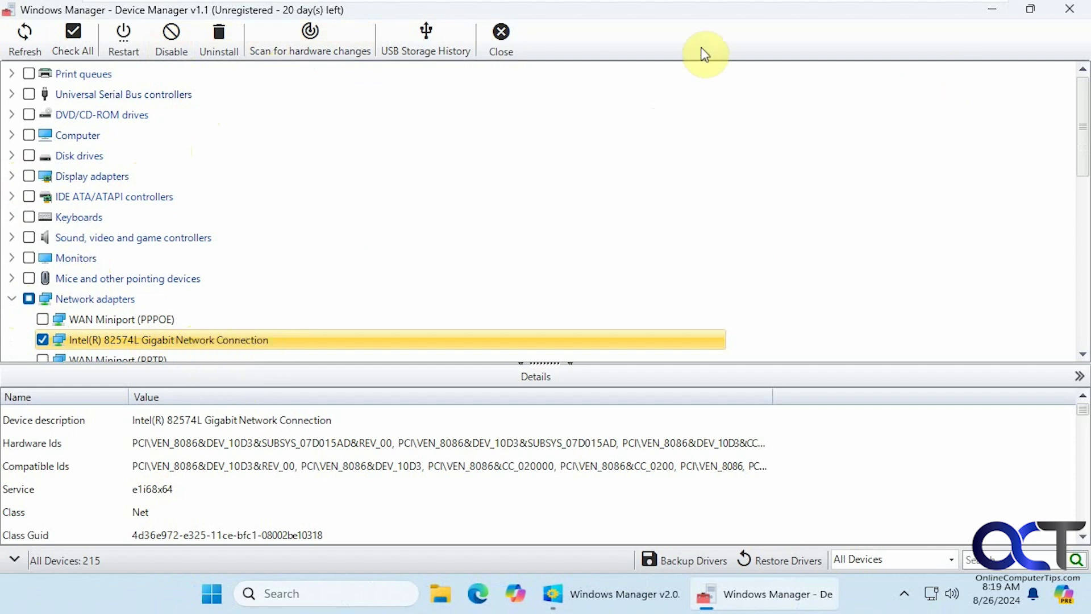
left_click(502, 34)
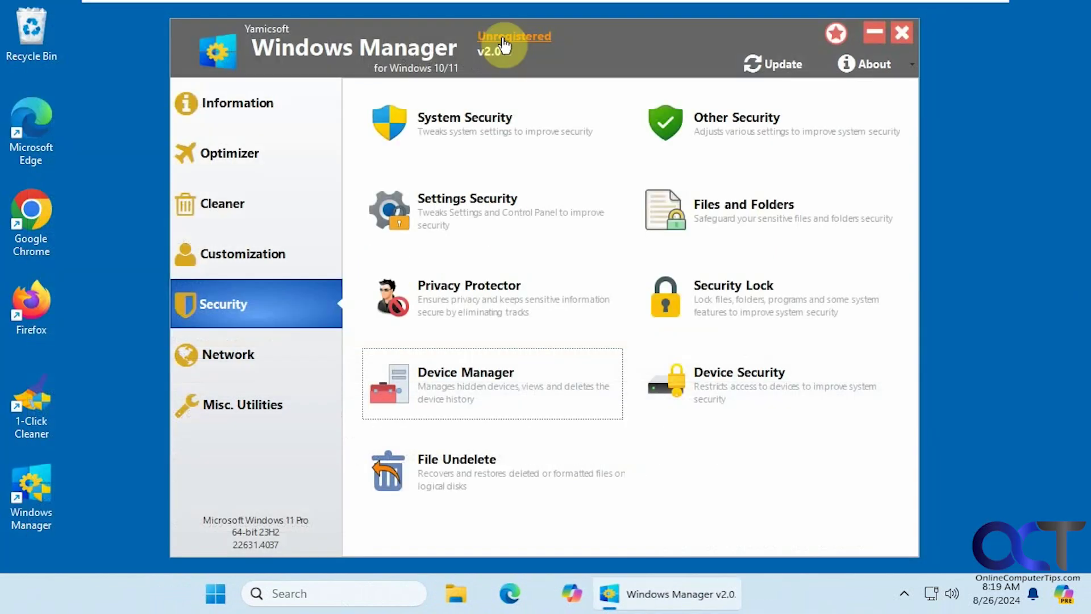
left_click(746, 396)
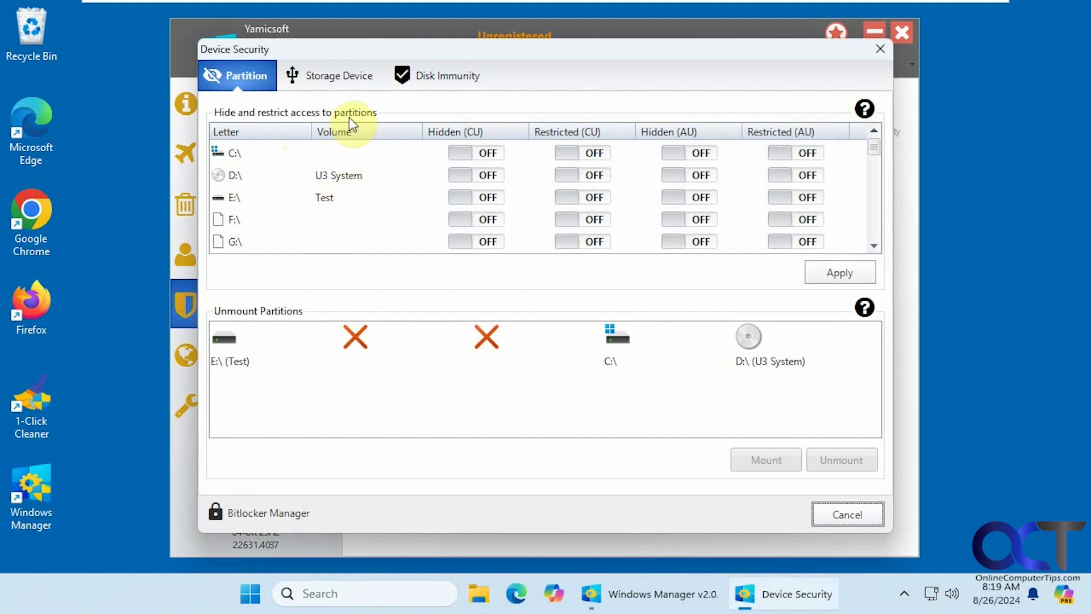
left_click(345, 75)
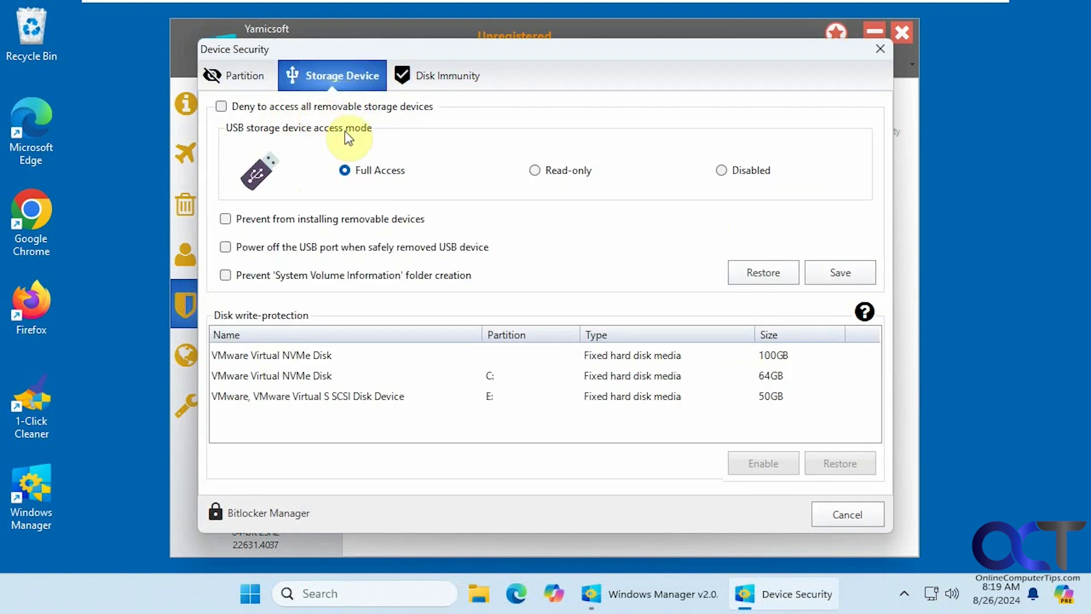
mouse_move(295, 226)
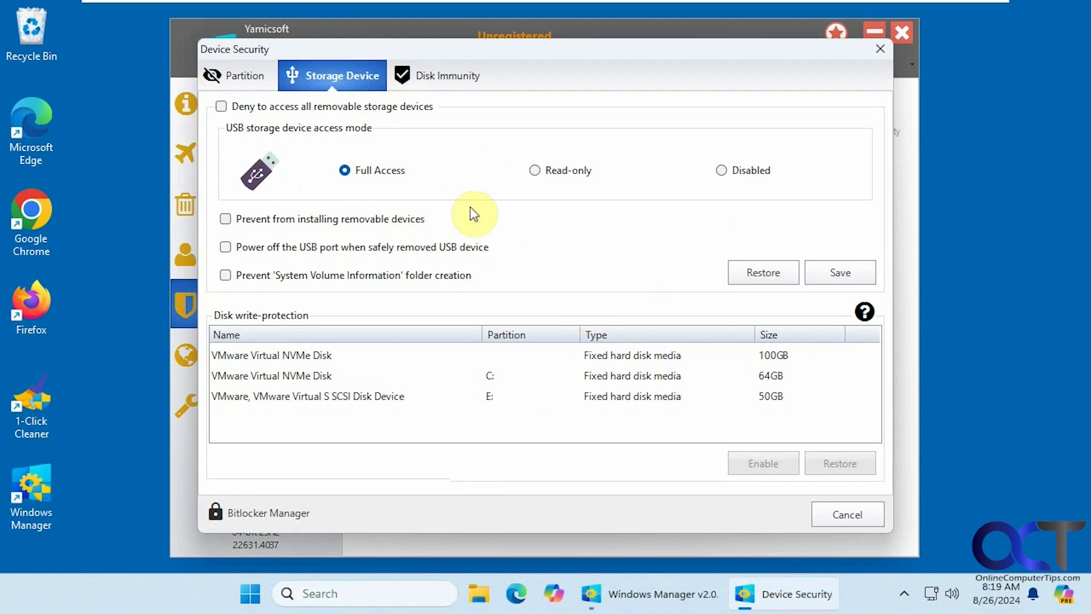
left_click(437, 73)
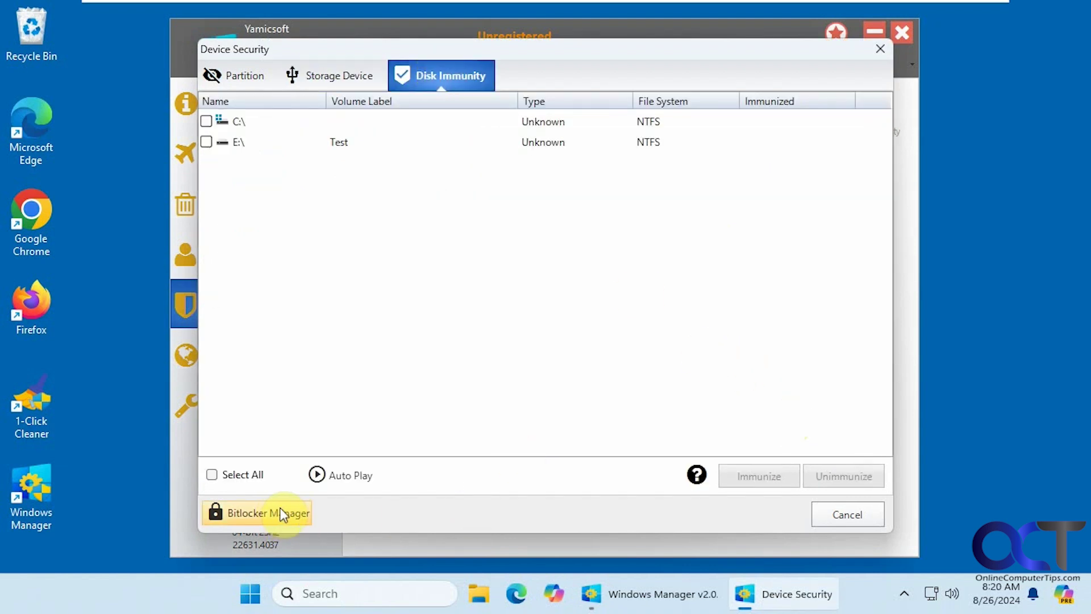
left_click(842, 519)
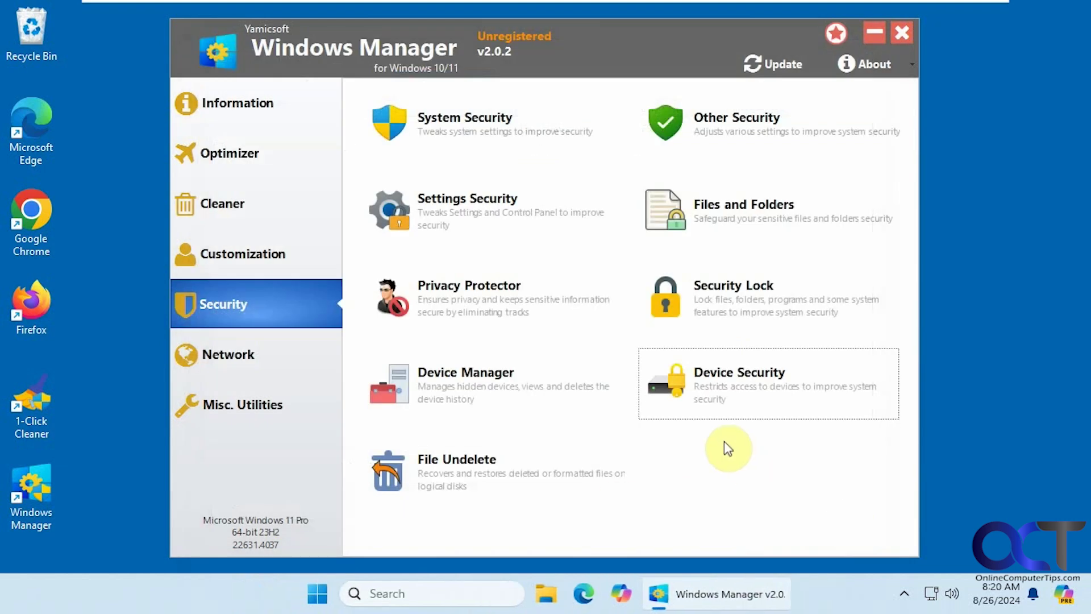
Step: Open the File Undelete tool, set for a Deleted Scan of drive E:, then close it
left_click(505, 479)
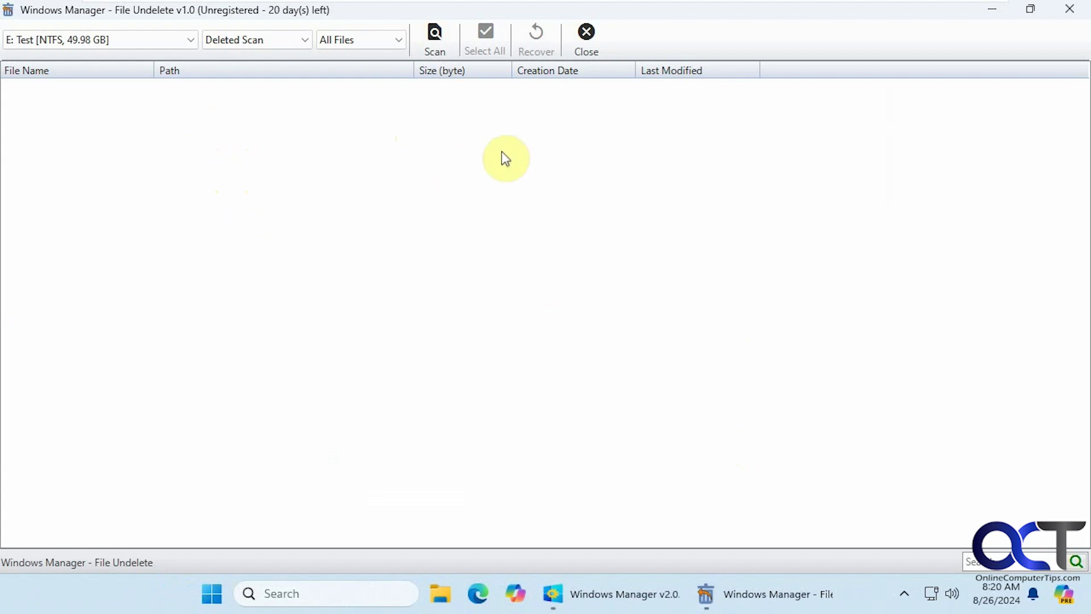
left_click(600, 52)
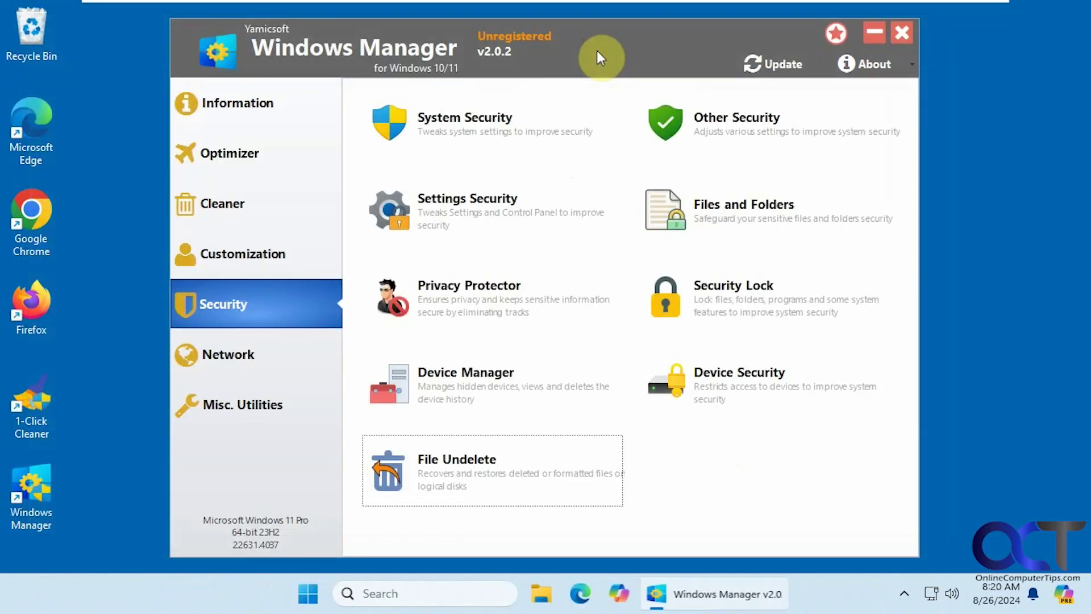
Step: From the Network category, open System Network's Tweak Network tab and read an option's tooltip
left_click(260, 361)
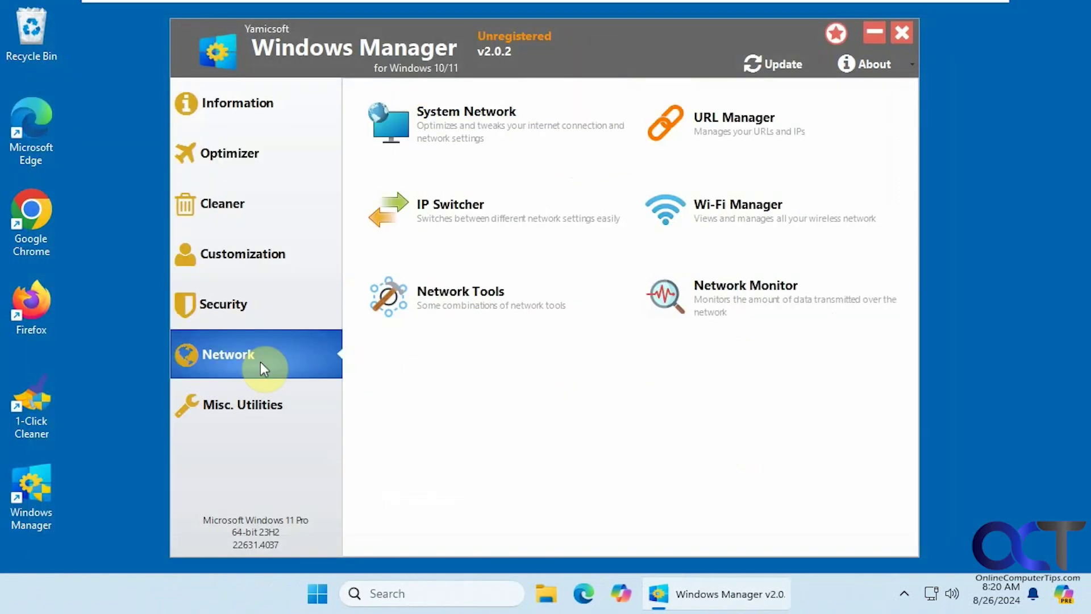
left_click(525, 135)
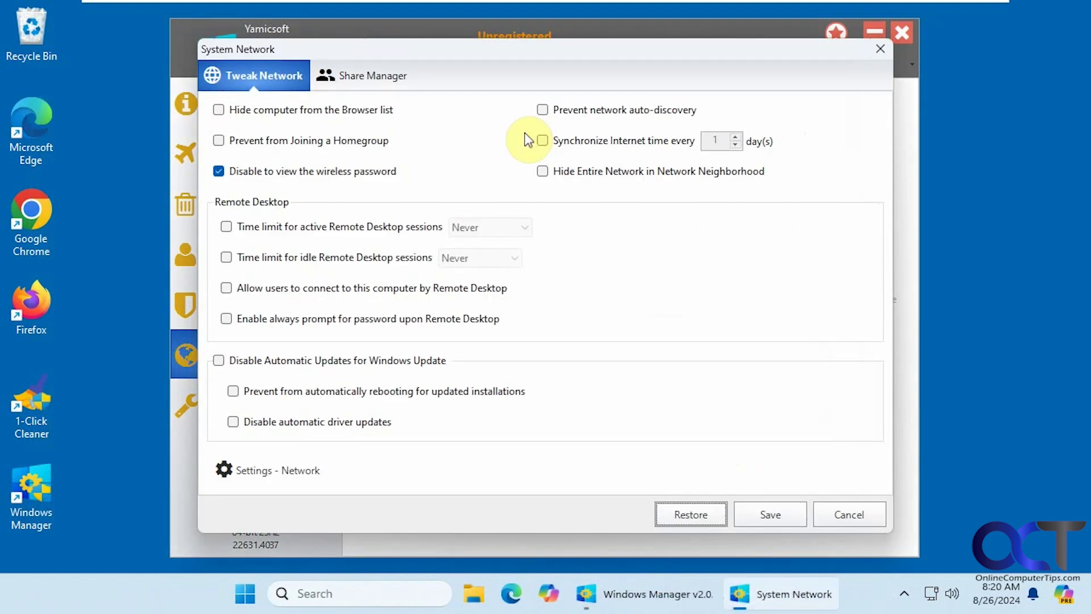
mouse_move(335, 172)
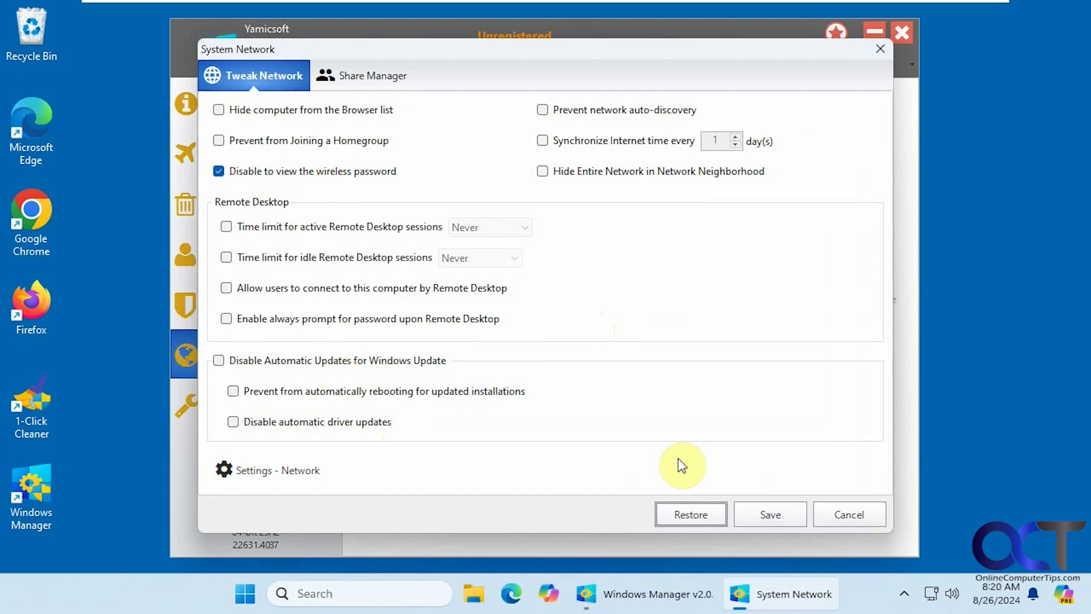
Step: Cancel System Network, then browse URL Manager's Host Editor and URL Blocker pages and close it
left_click(847, 514)
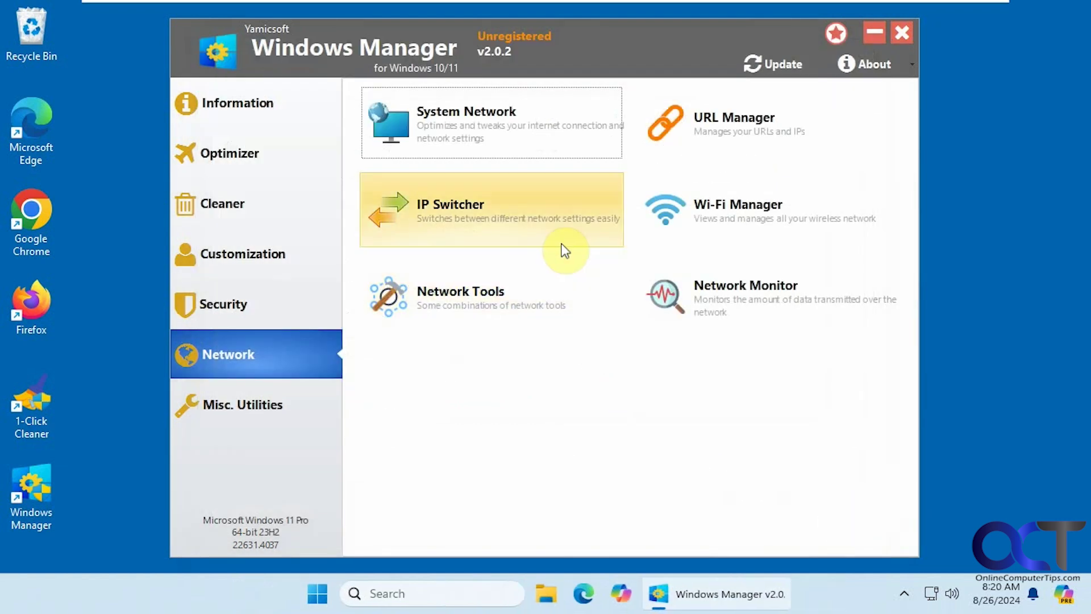
left_click(741, 145)
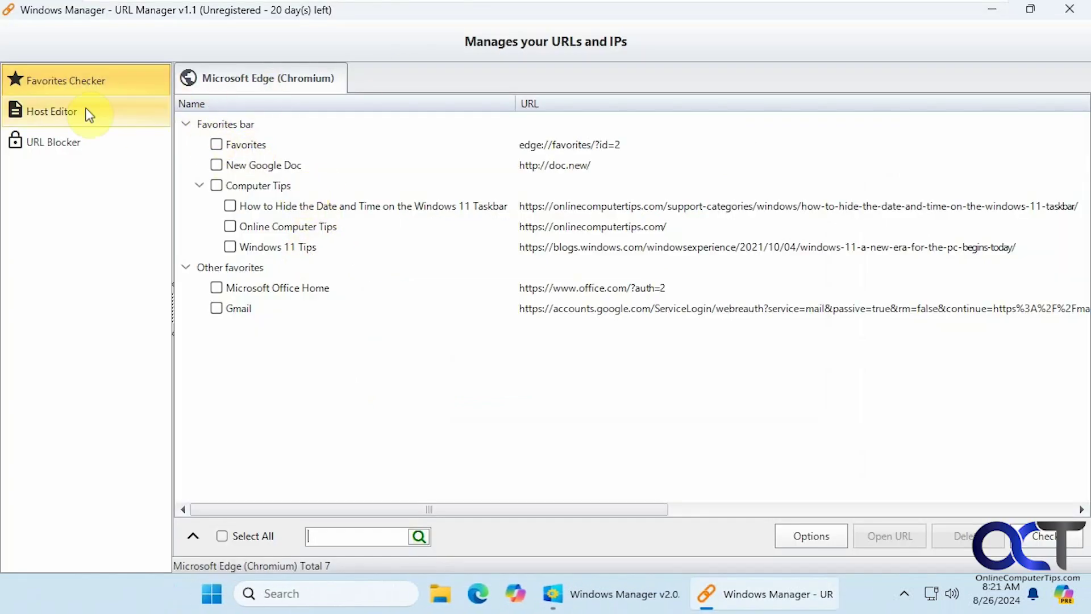
left_click(63, 112)
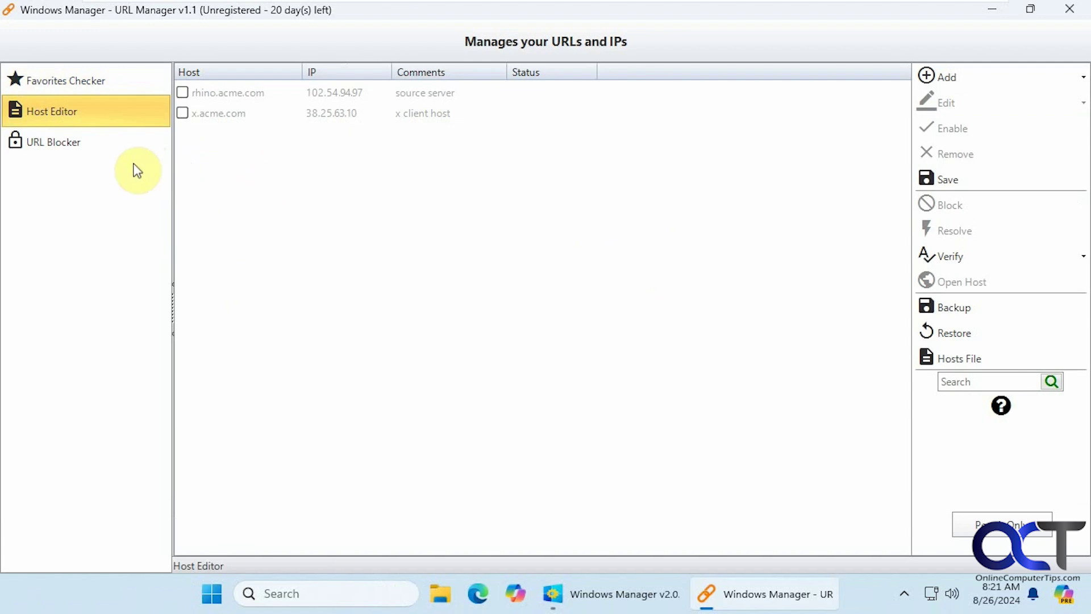
left_click(77, 151)
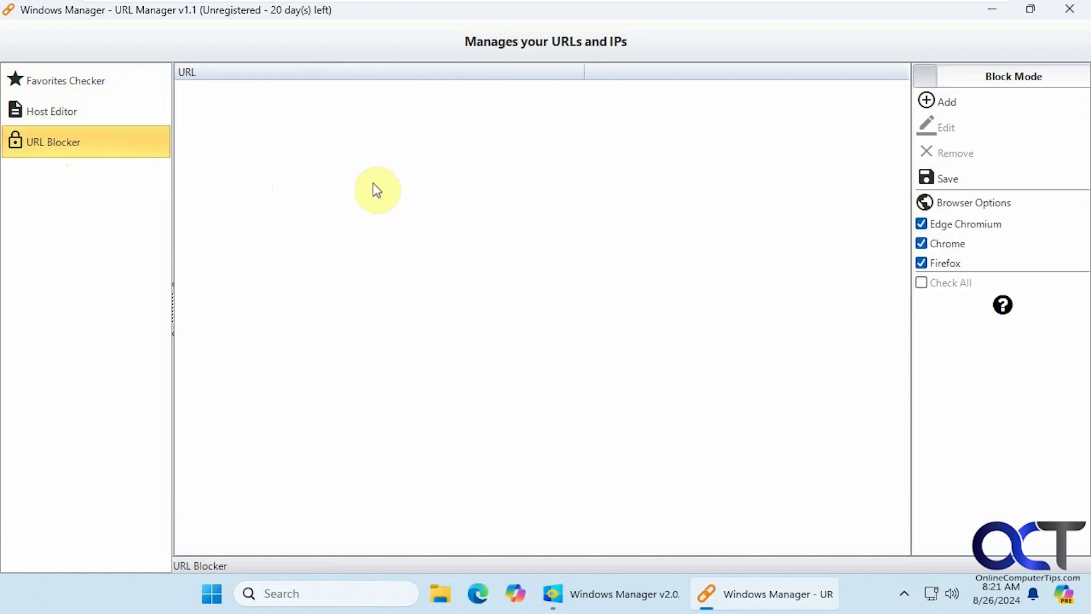
left_click(1069, 9)
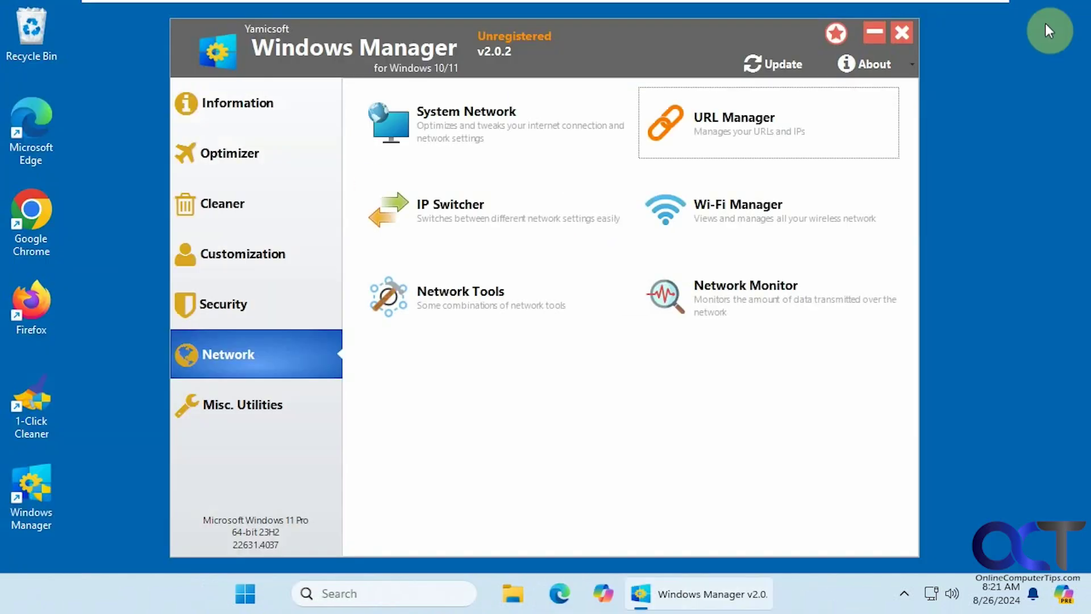
left_click(456, 211)
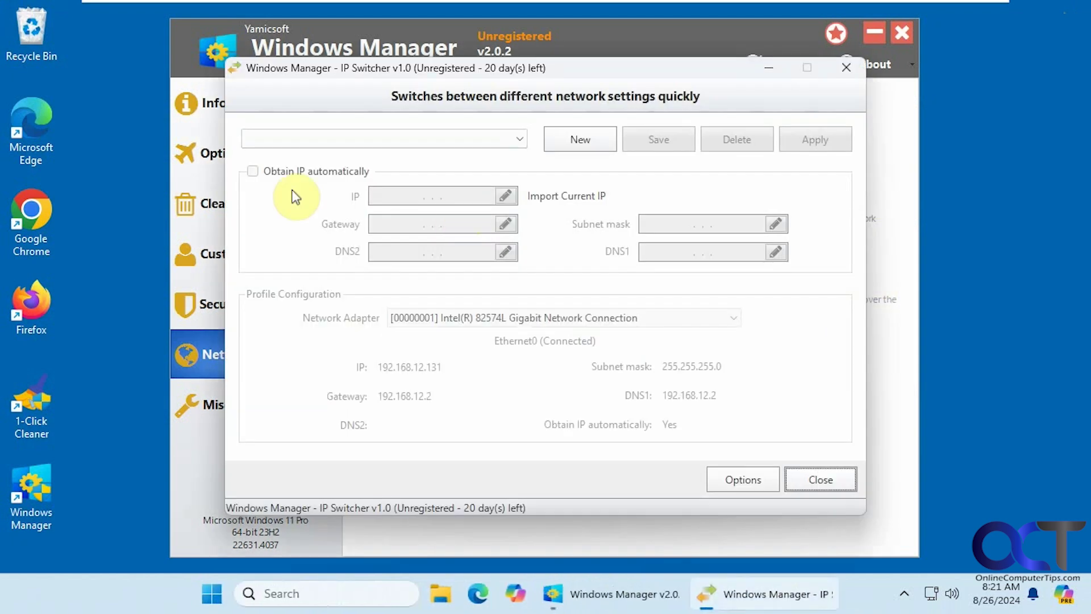
left_click(517, 139)
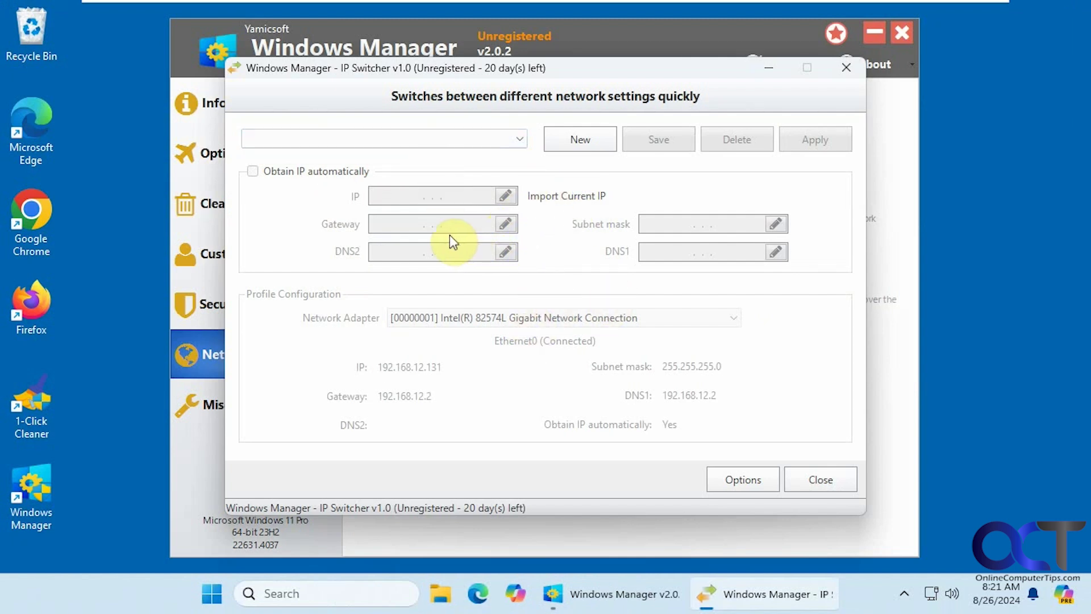
left_click(824, 478)
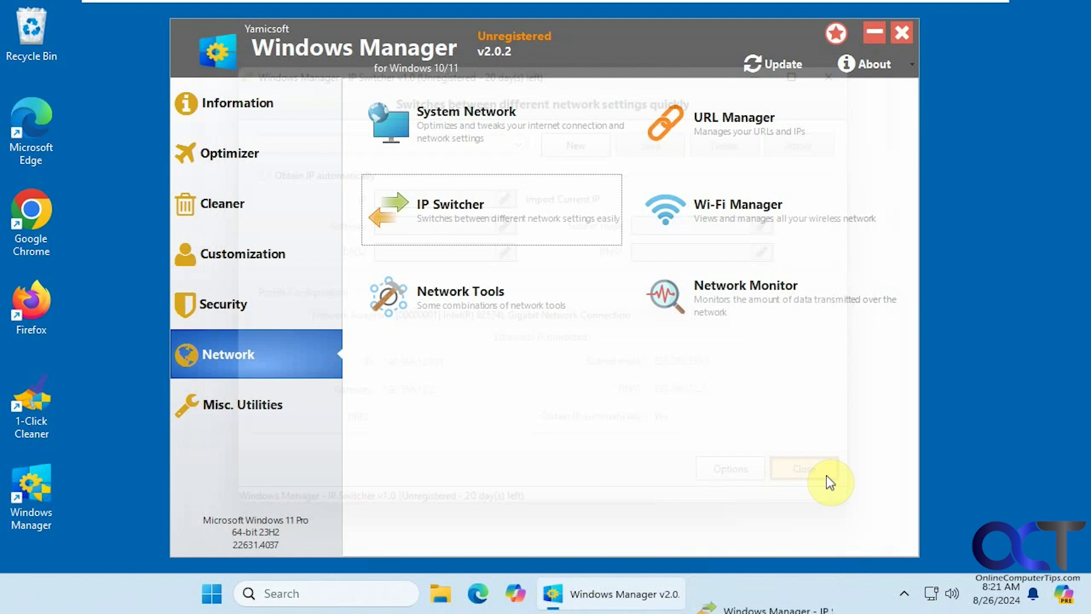
Step: Open and close Wi-Fi Manager, then view Network Tools' Whois and DNS Lookup before closing it
left_click(734, 210)
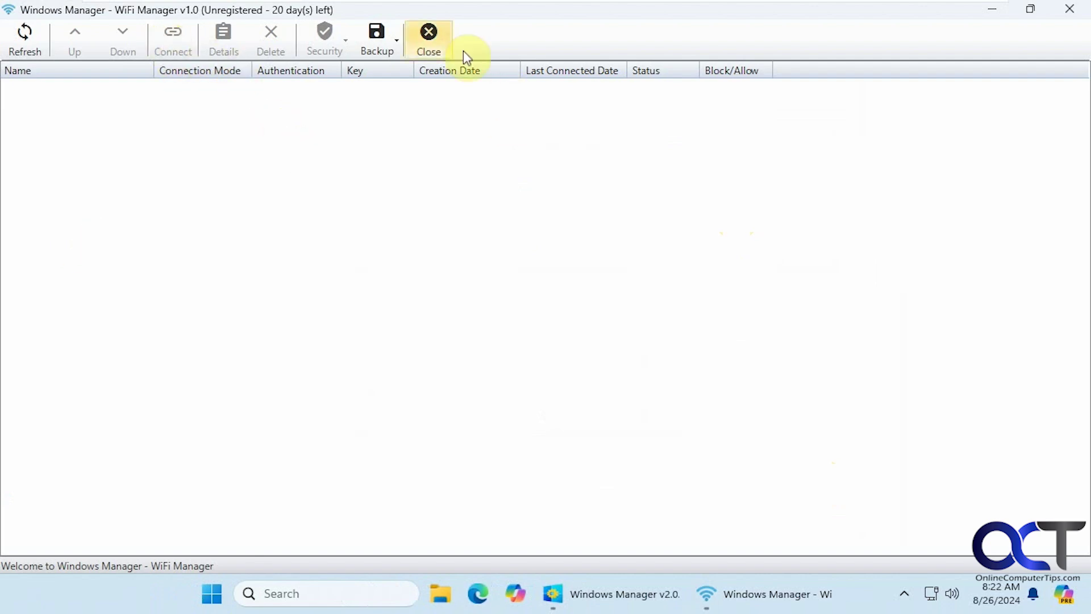
left_click(432, 36)
left_click(497, 288)
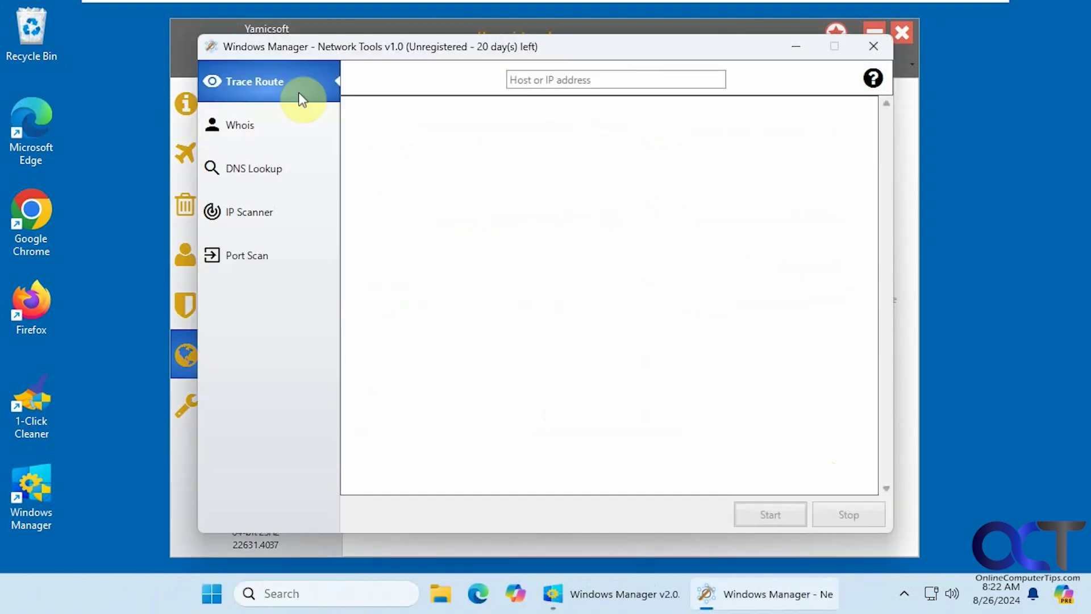
left_click(295, 136)
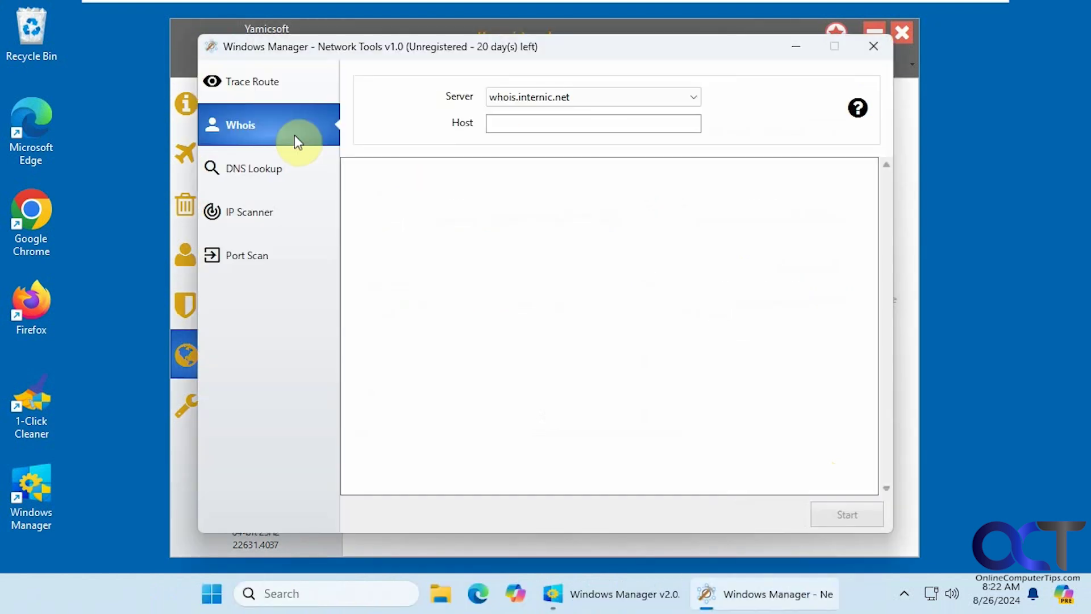
left_click(293, 170)
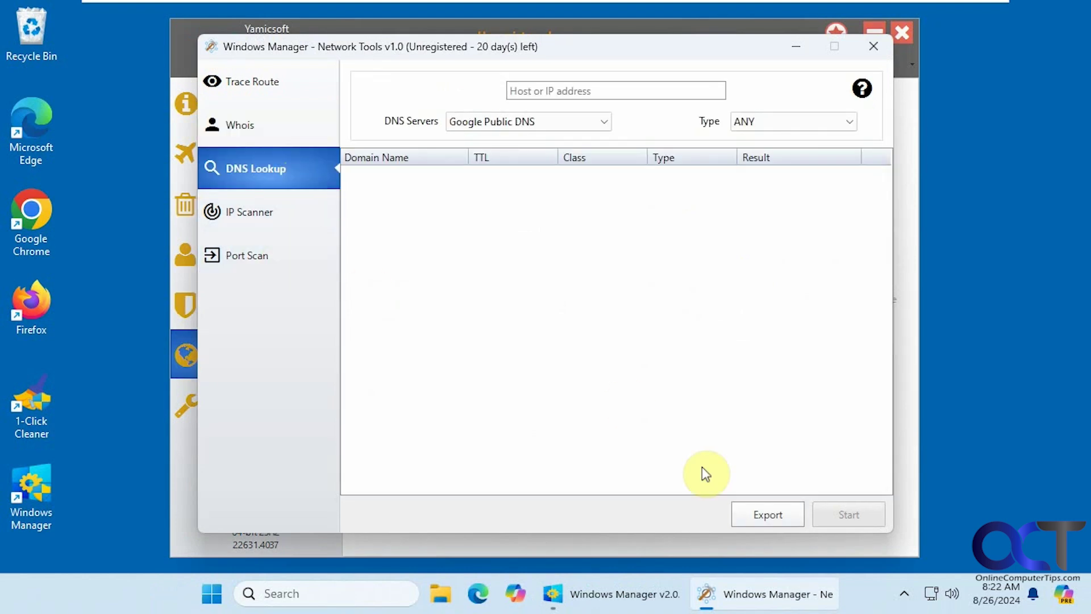
left_click(875, 48)
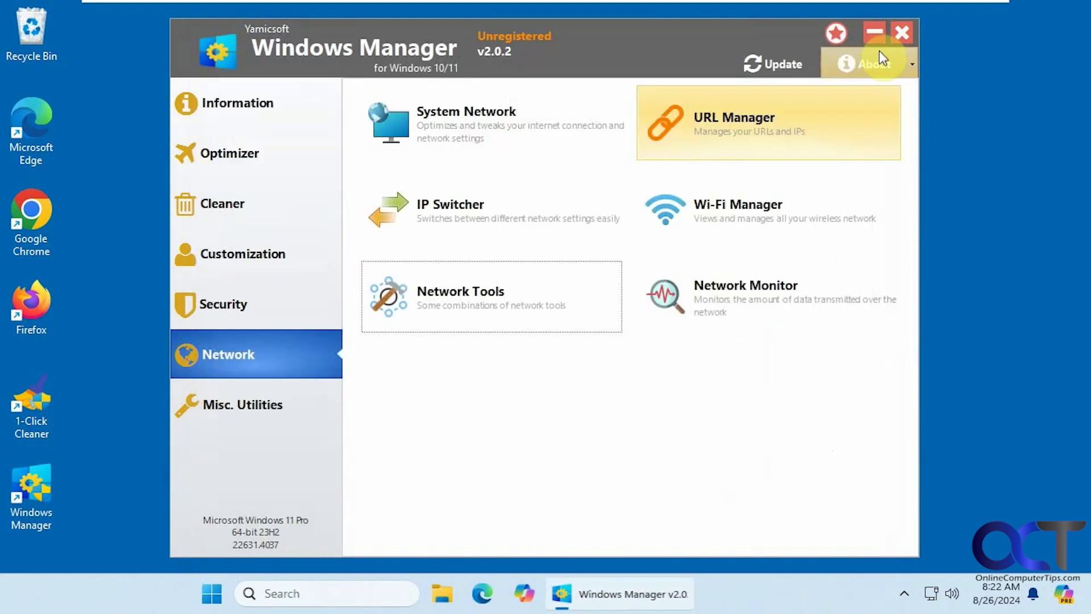
left_click(760, 307)
left_click(498, 513)
left_click(498, 513)
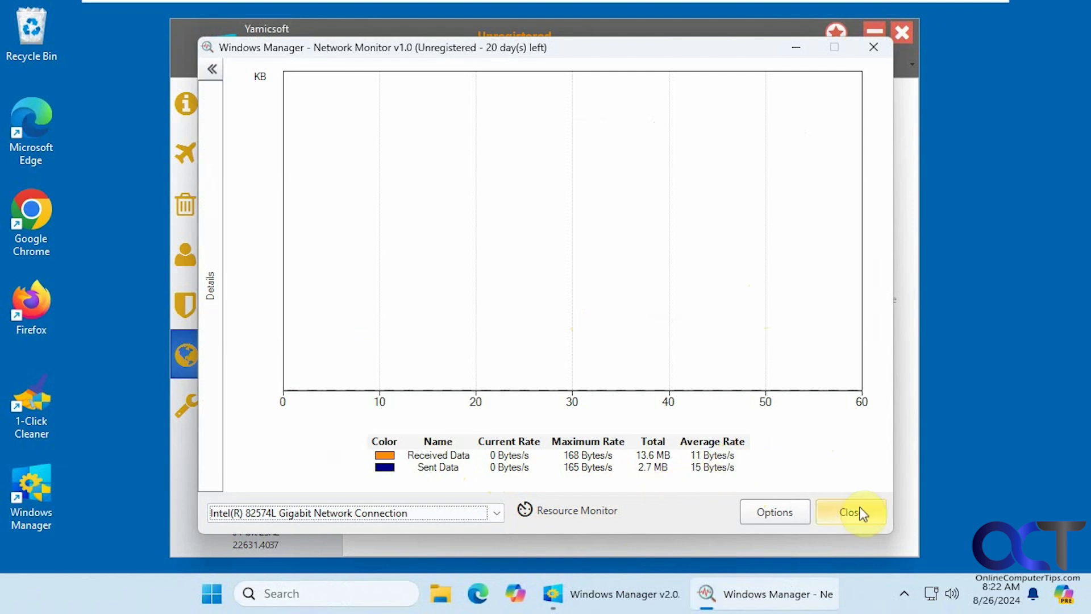
left_click(774, 512)
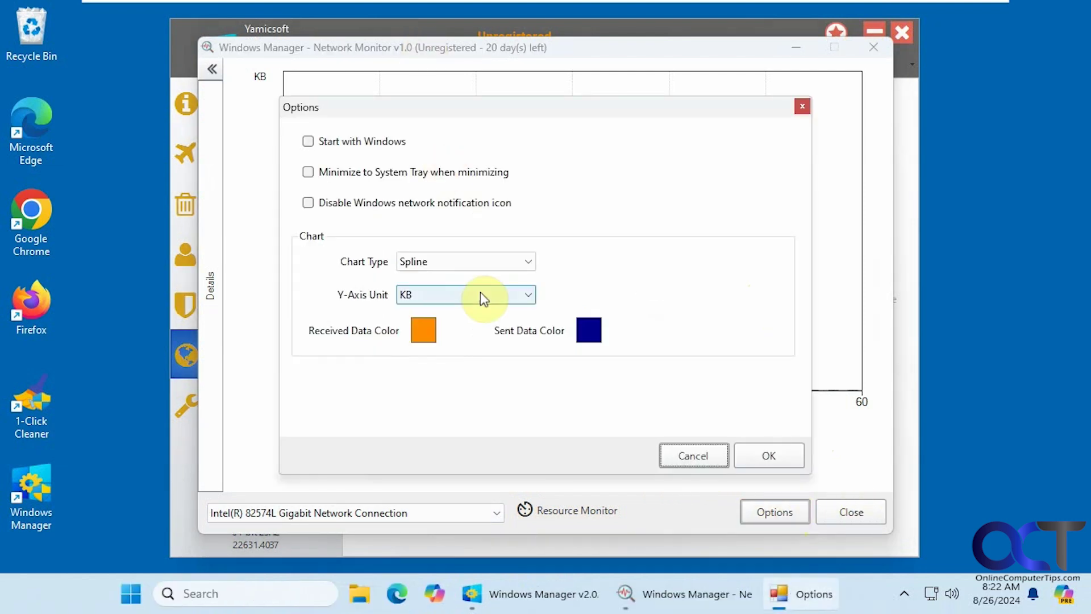
left_click(757, 454)
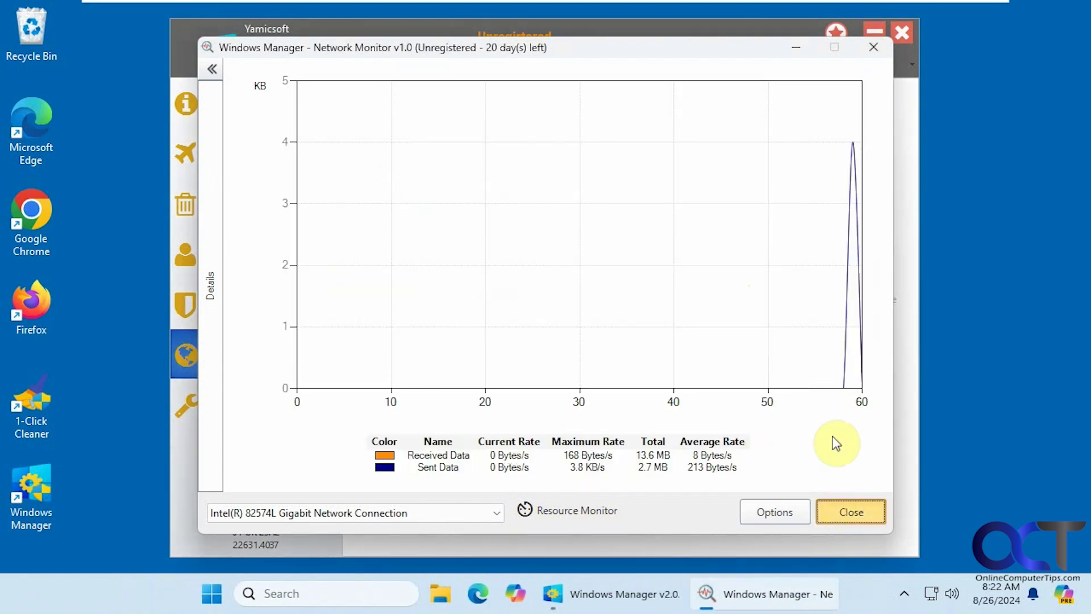
left_click(851, 511)
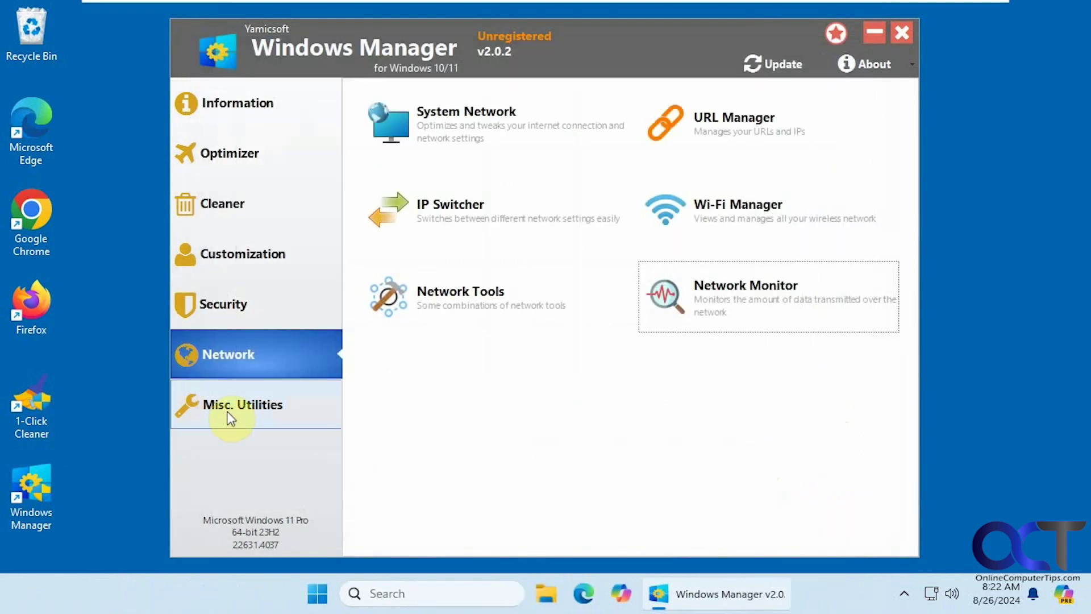
Step: Open My Task from Misc. Utilities and view the CPU Usage, Process Usage, Process I/O and Monitor Input triggers
left_click(267, 414)
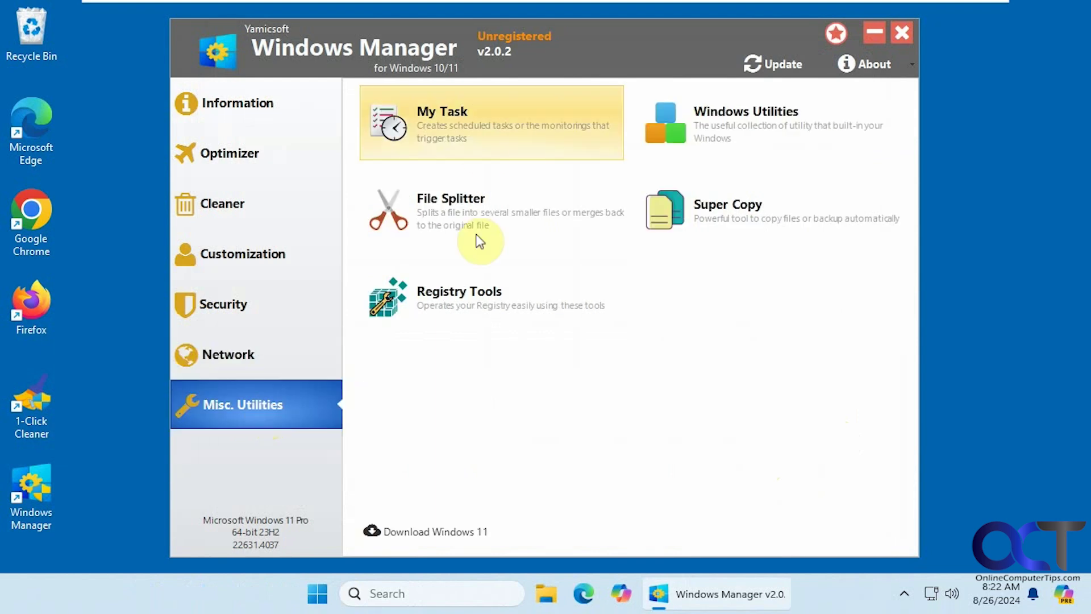
left_click(510, 137)
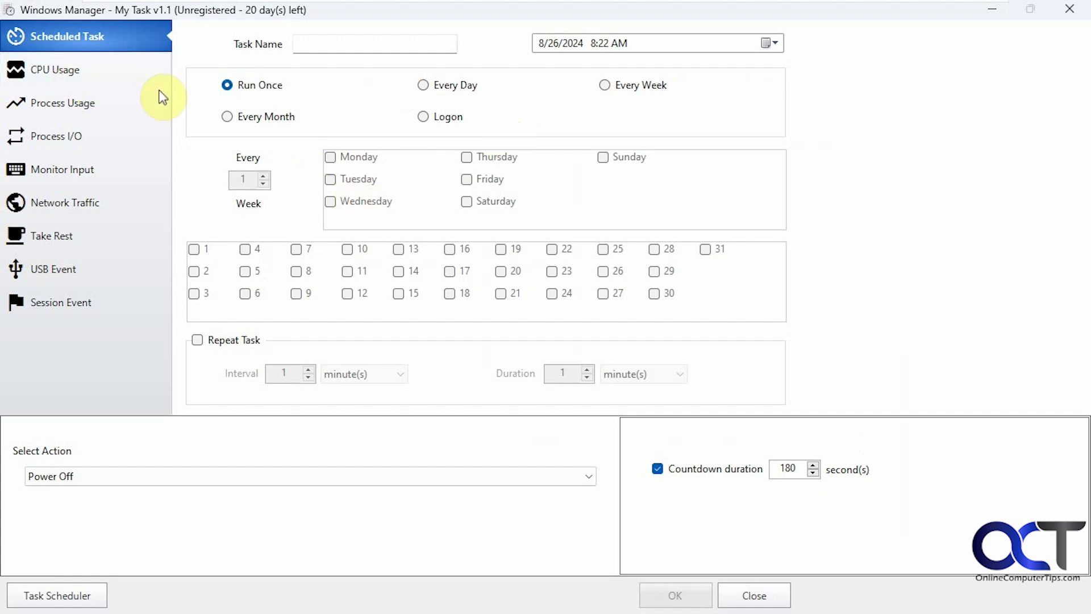
left_click(108, 68)
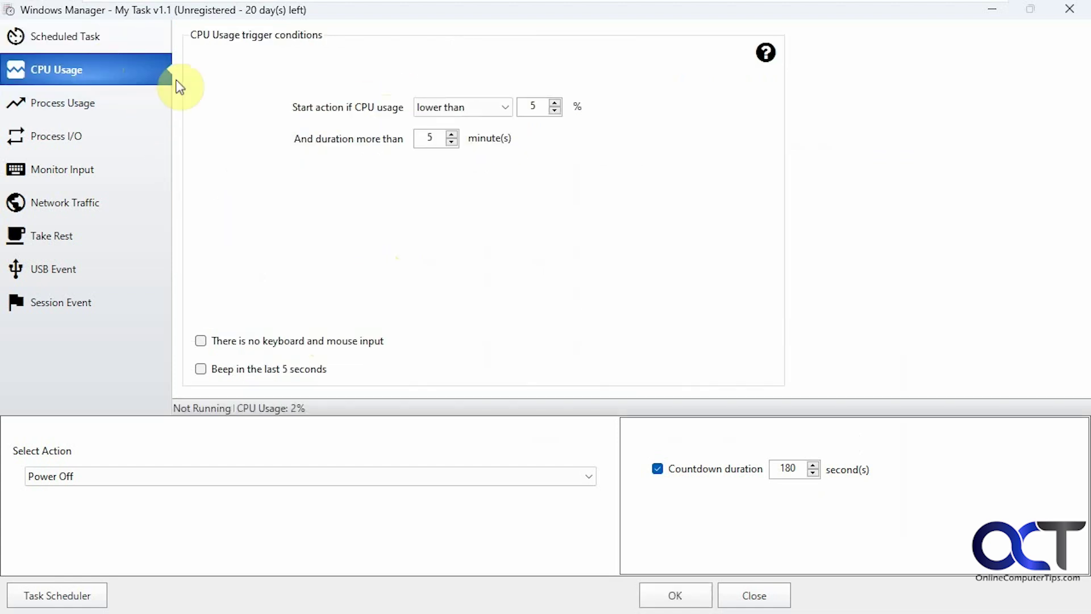
left_click(114, 108)
left_click(89, 137)
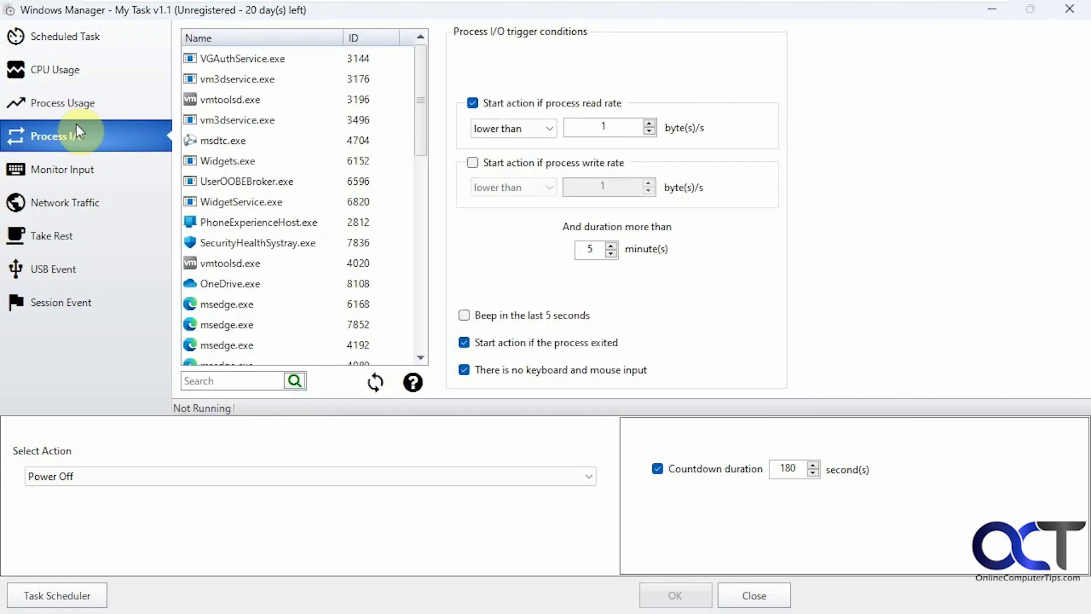
left_click(85, 171)
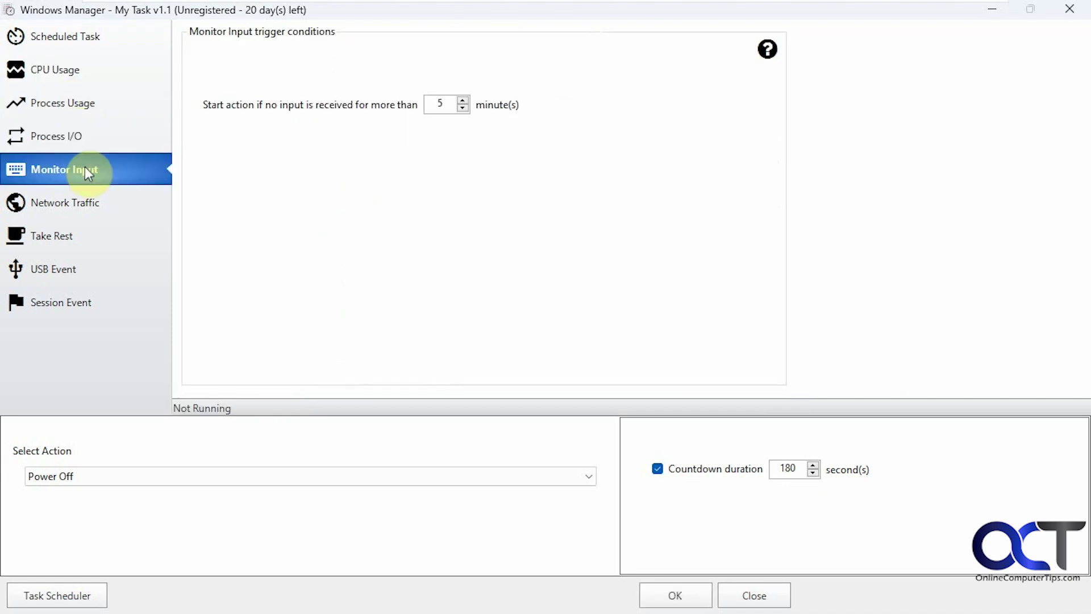
Step: View the Network Traffic, Take Rest, USB Event and Session Event triggers, dismissing the adapter error, then close My Task
left_click(87, 203)
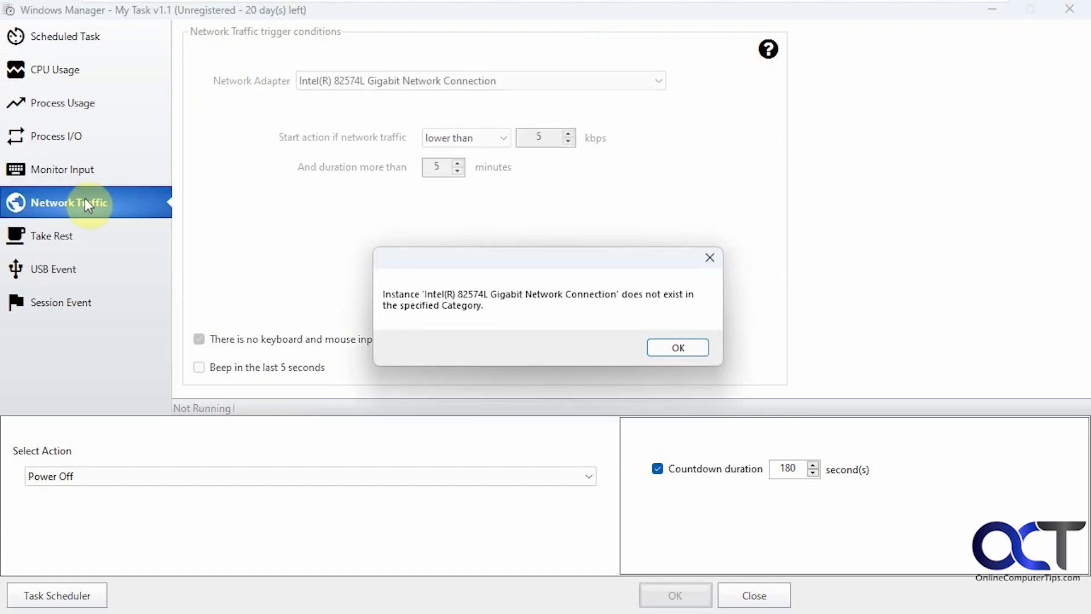
left_click(680, 348)
left_click(99, 243)
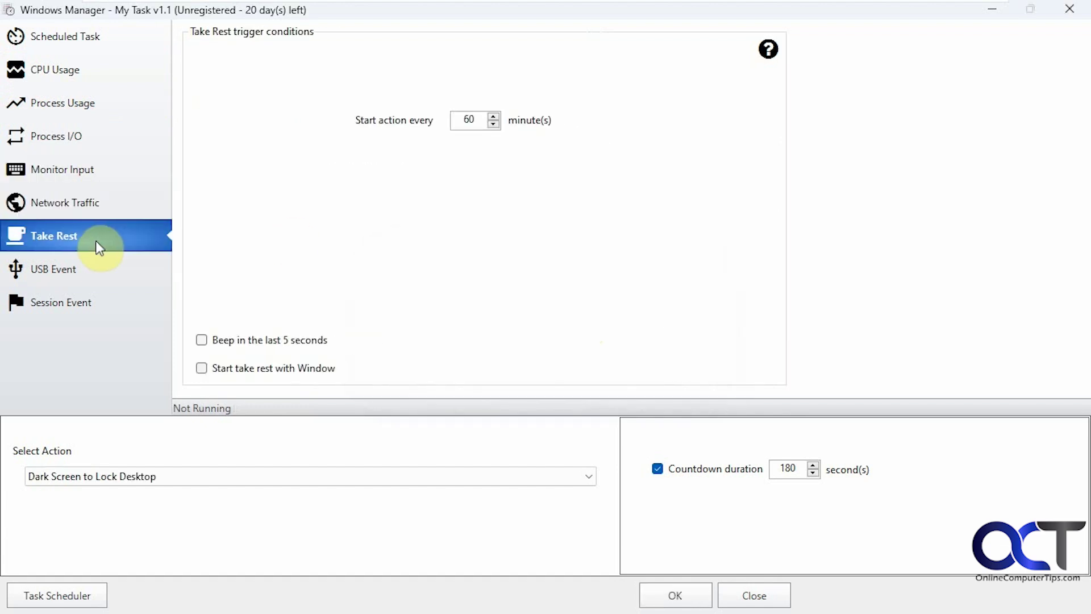
left_click(100, 262)
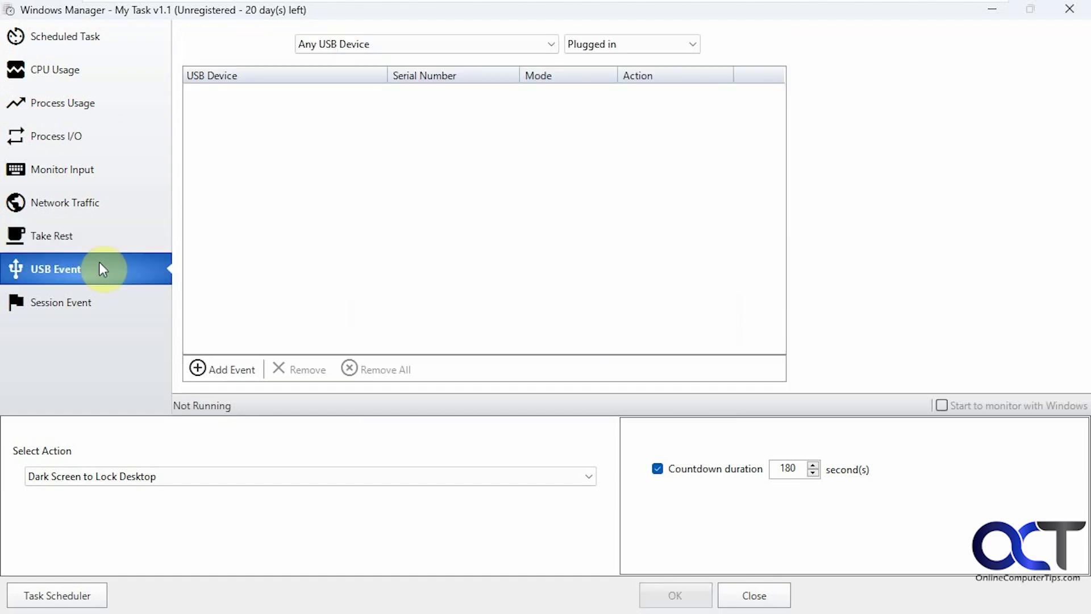
left_click(103, 301)
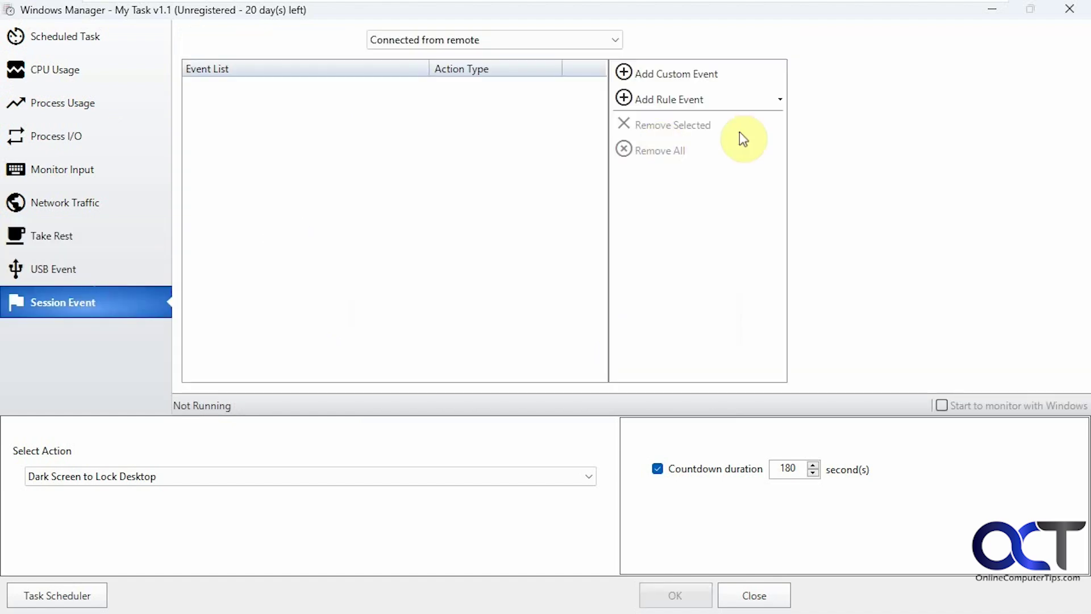
left_click(1070, 9)
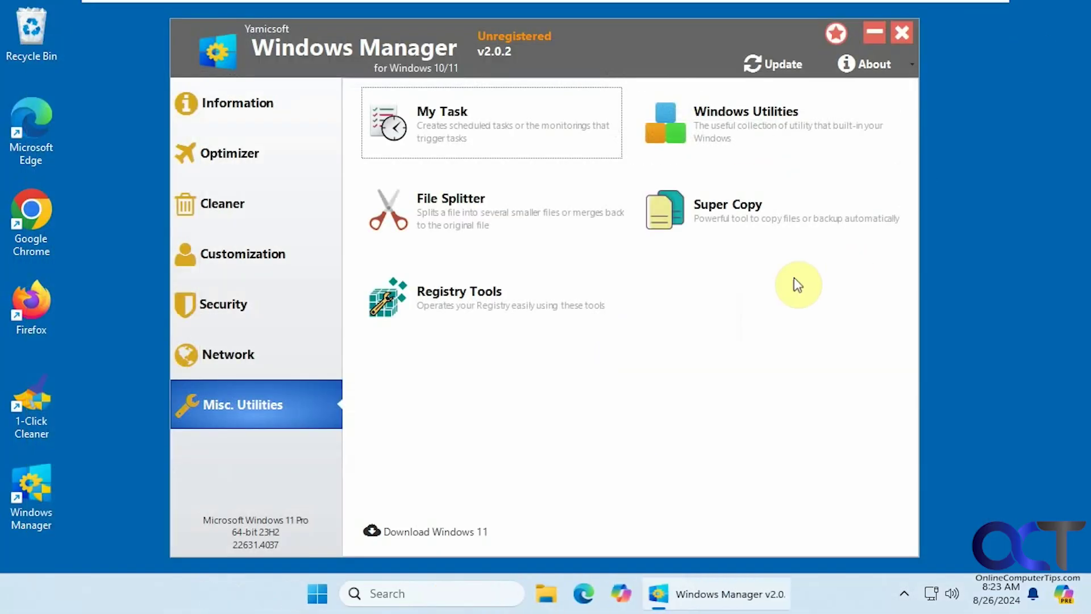
Step: Open Windows Utilities, browse Control Panel, Common, Management Console, shutdown and CMD utilities, and check Windows Apps
left_click(777, 137)
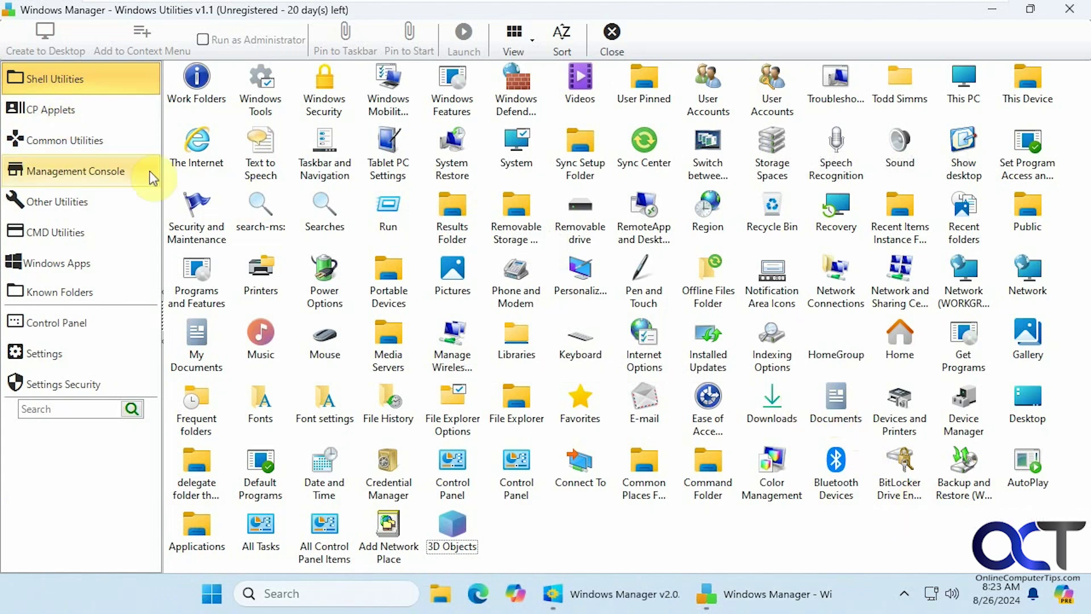
left_click(67, 114)
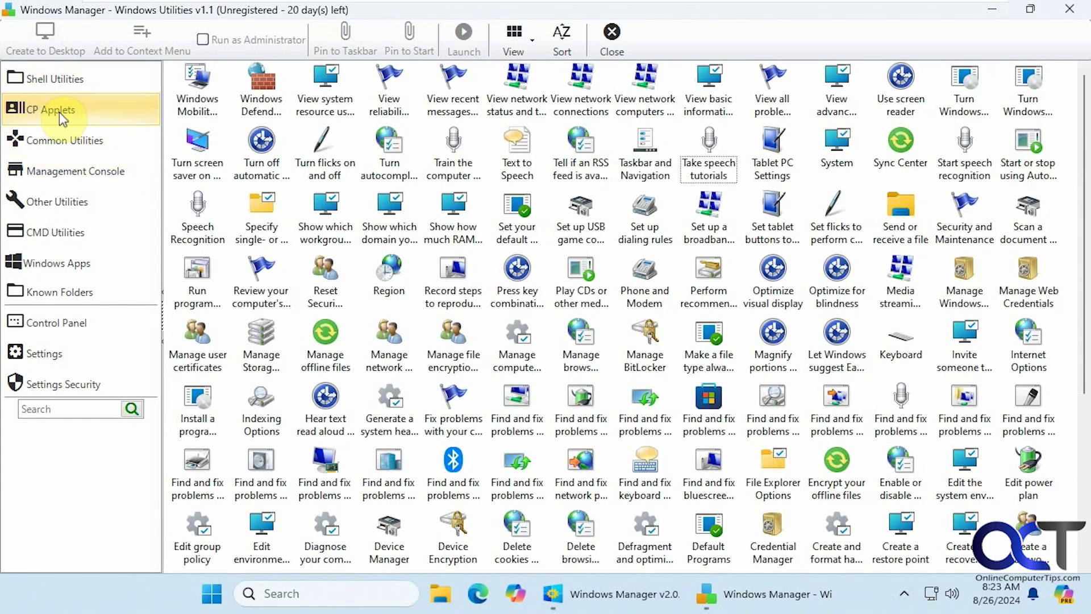
left_click(78, 138)
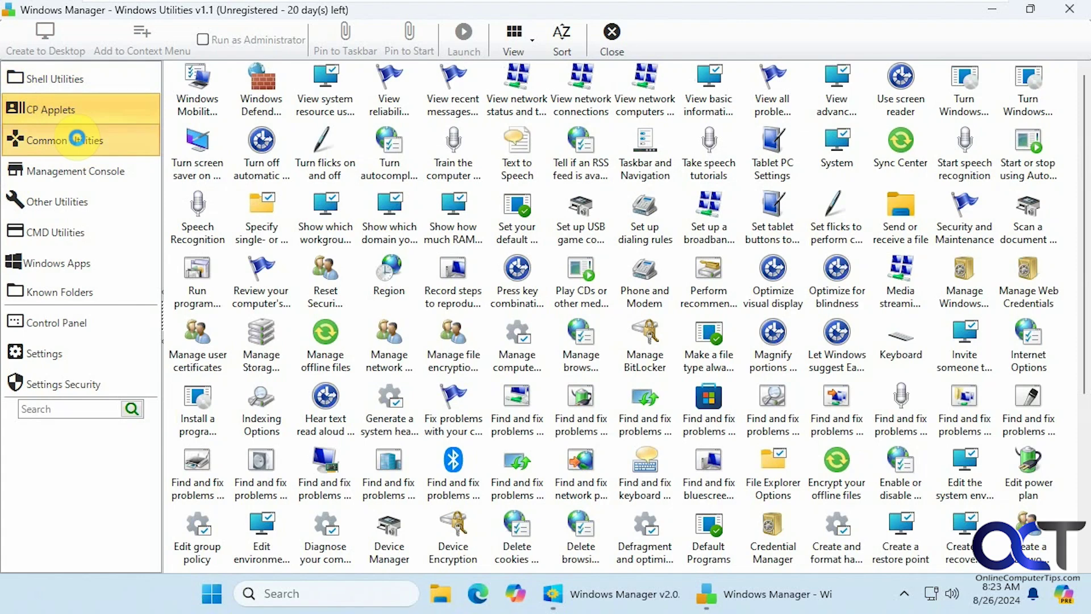
left_click(76, 172)
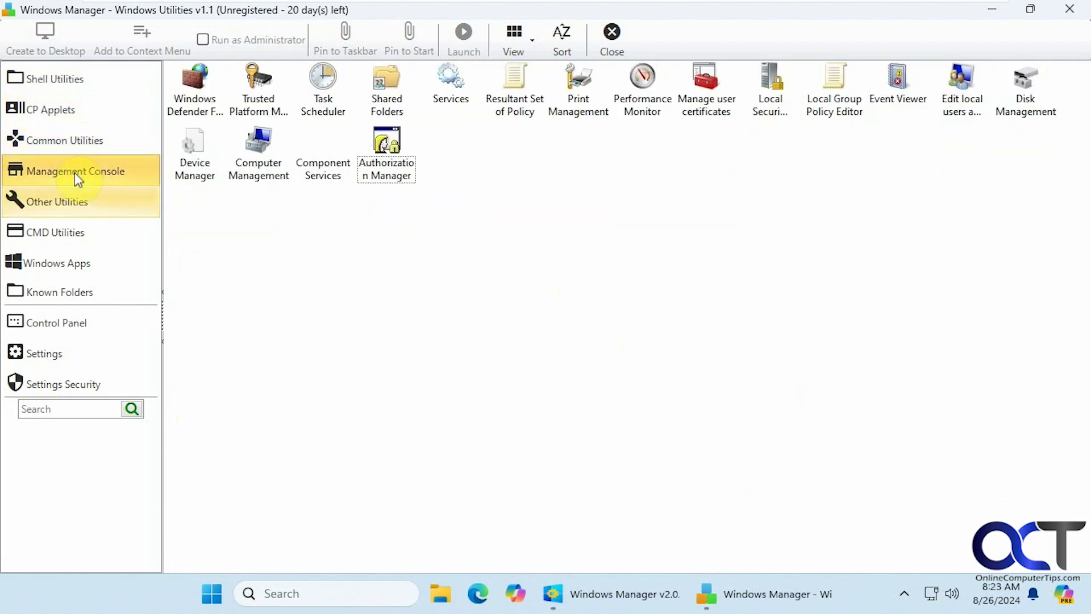
left_click(66, 200)
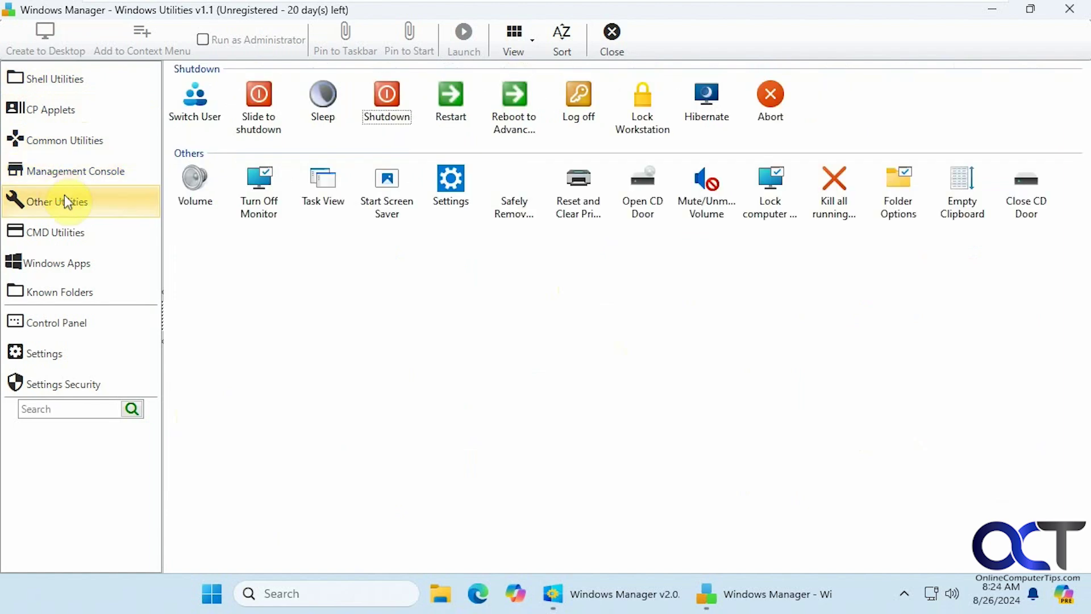
left_click(68, 233)
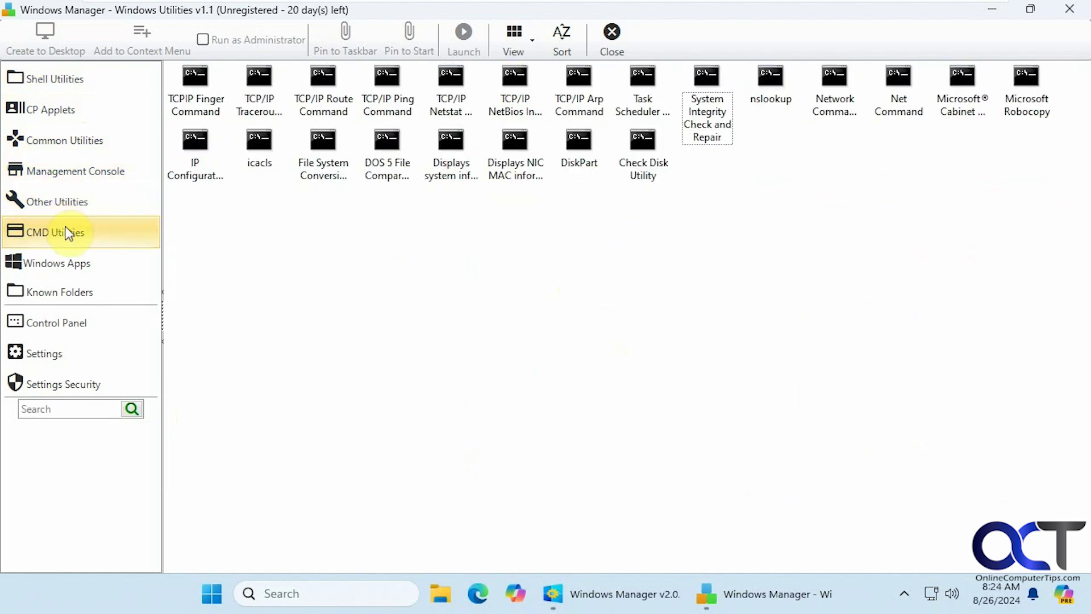
left_click(90, 266)
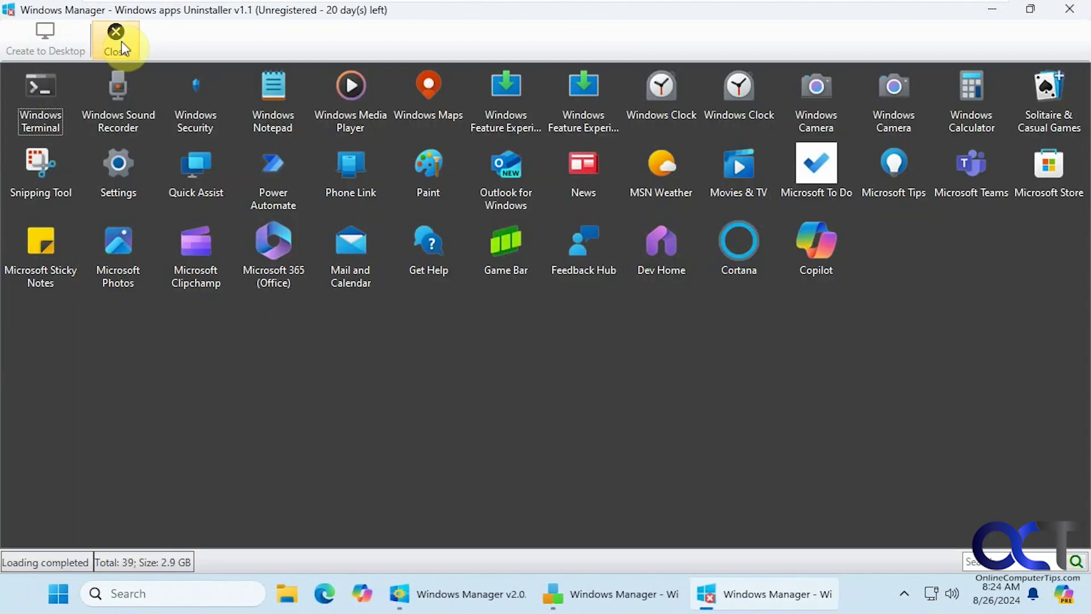
left_click(119, 41)
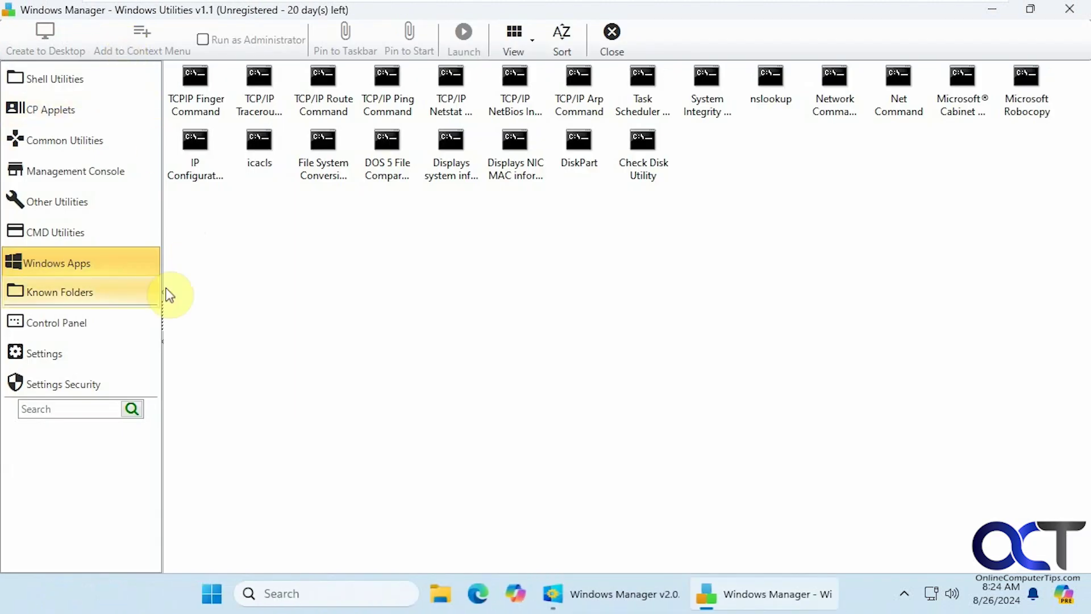
Step: Close Windows Utilities, then open and close the Super Copy tool
left_click(1069, 9)
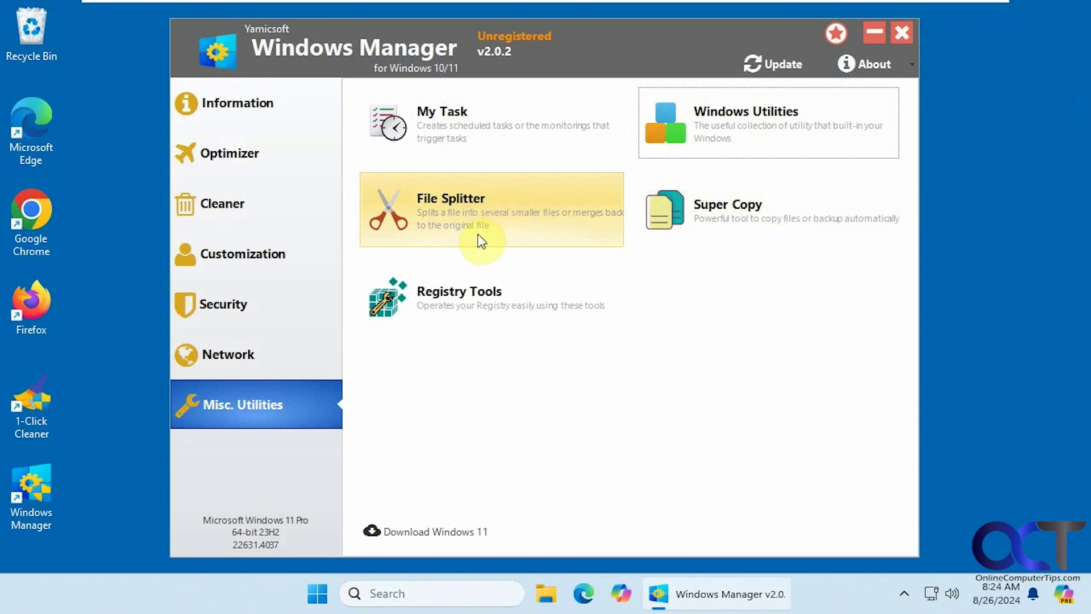
left_click(747, 226)
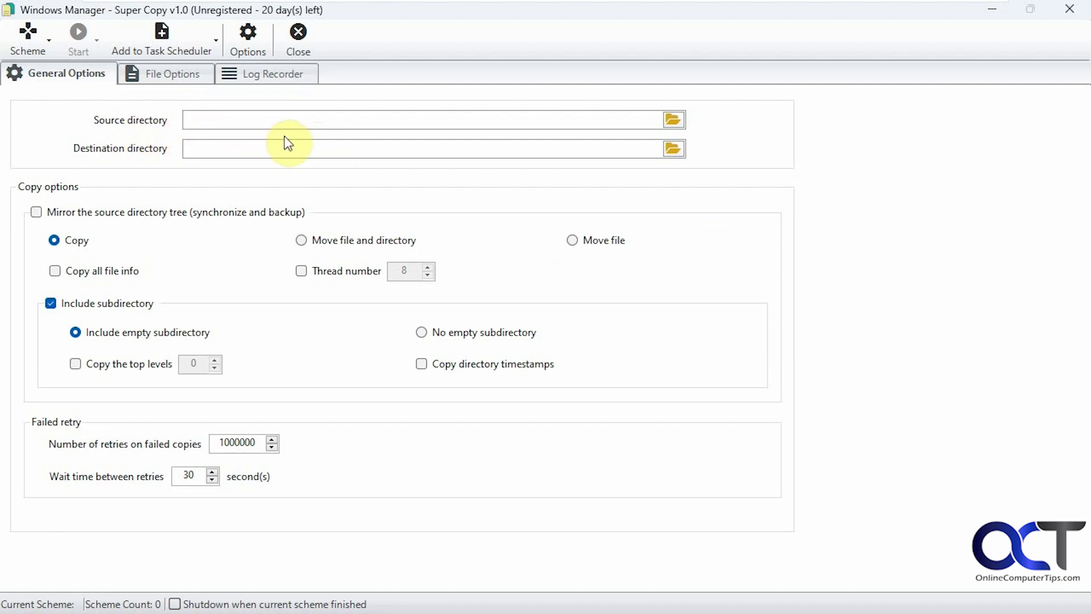
left_click(1068, 9)
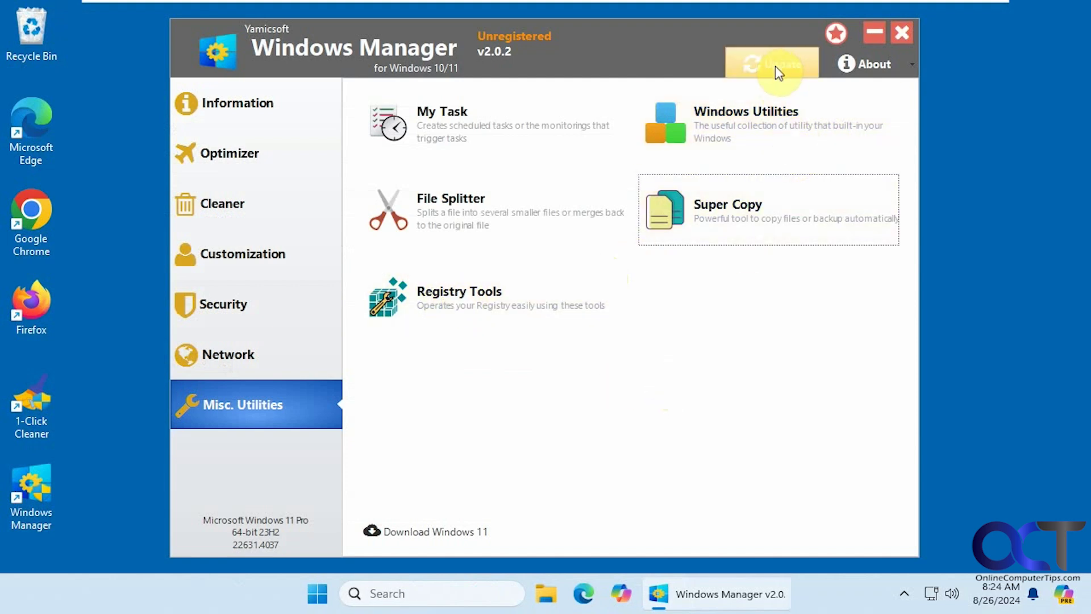
left_click(912, 64)
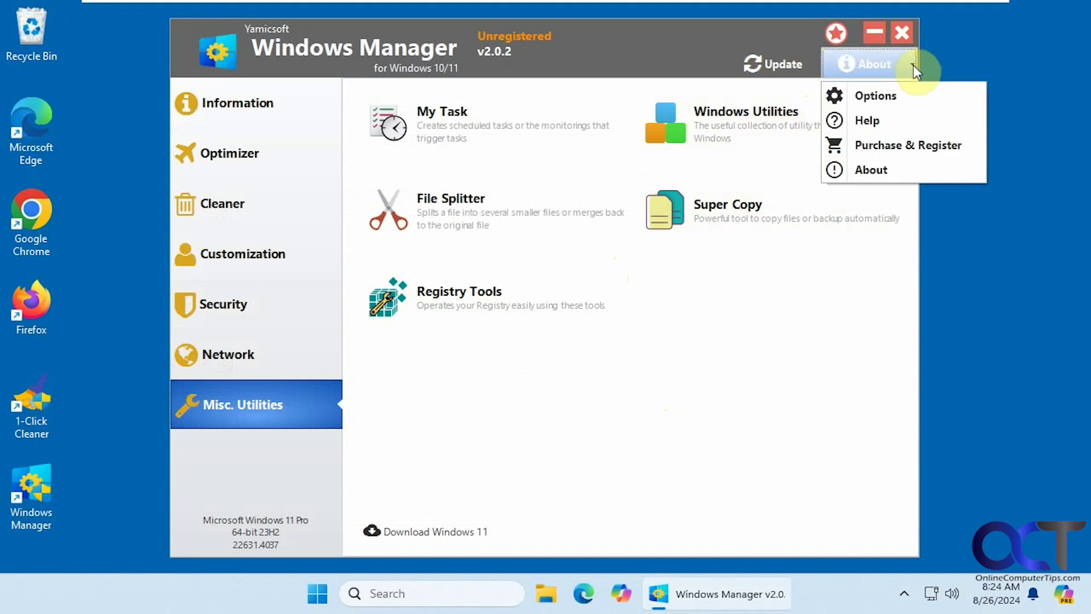
left_click(889, 97)
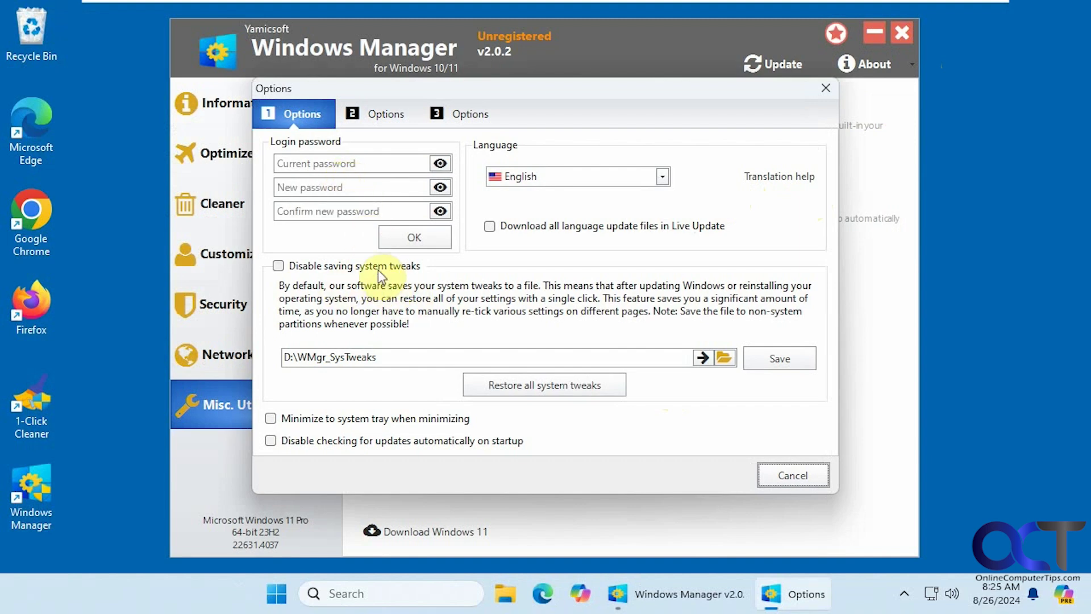
left_click(379, 116)
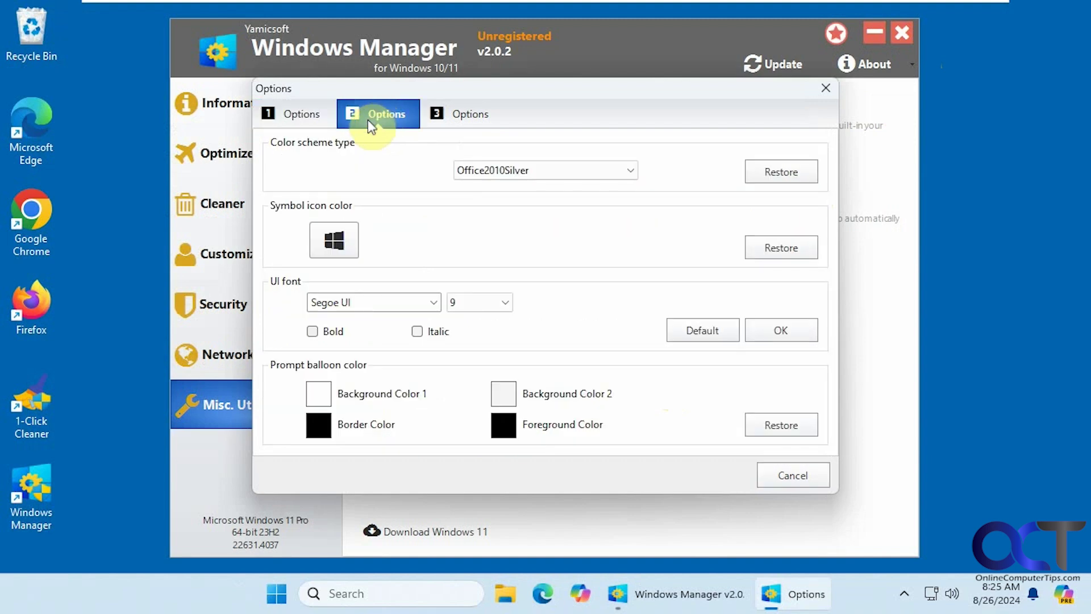
left_click(463, 122)
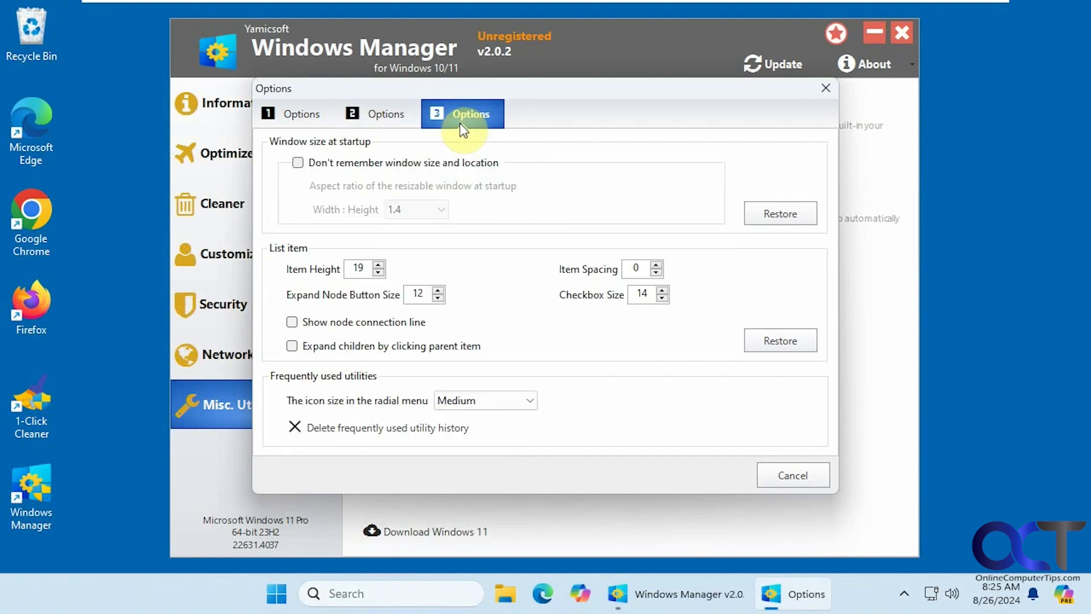
left_click(797, 475)
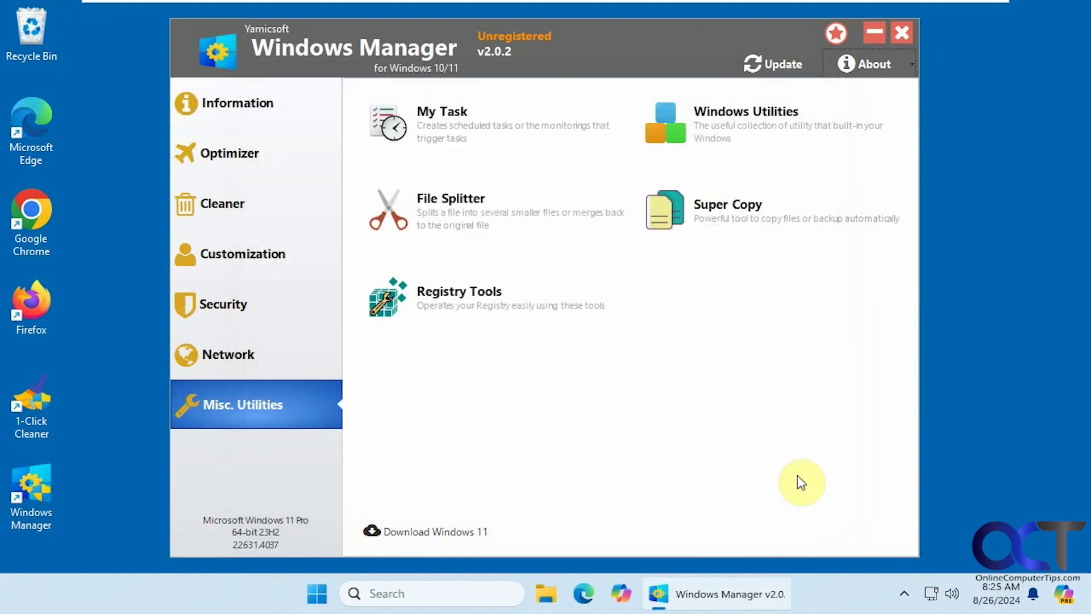